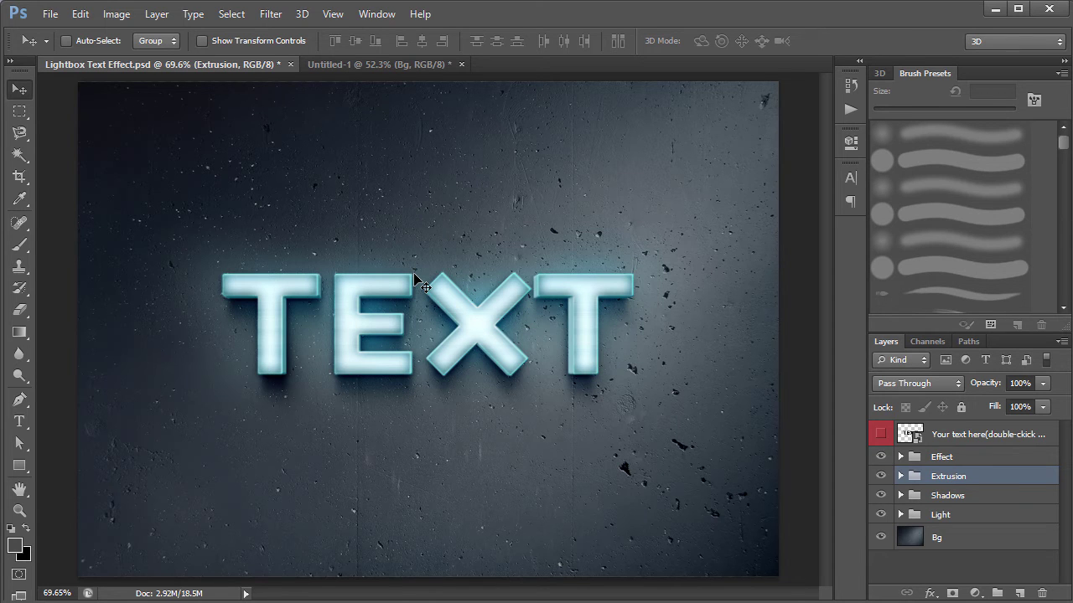
click(302, 14)
click(679, 7)
Step: Switch to the Untitled-1 document and check its pixel dimensions in the Image Size settings
click(409, 63)
click(116, 13)
click(139, 135)
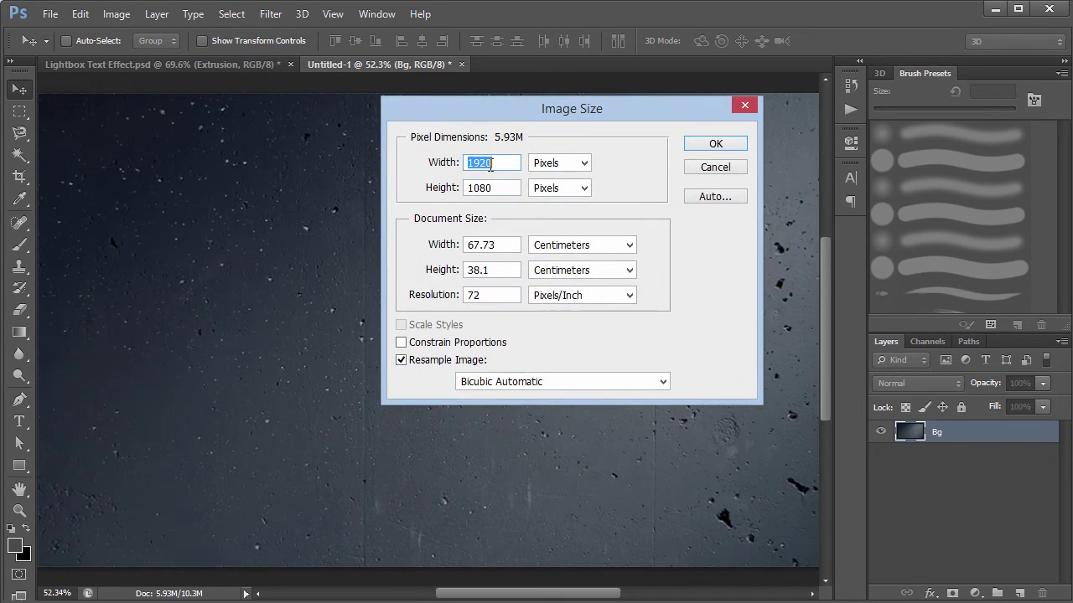
key(Return)
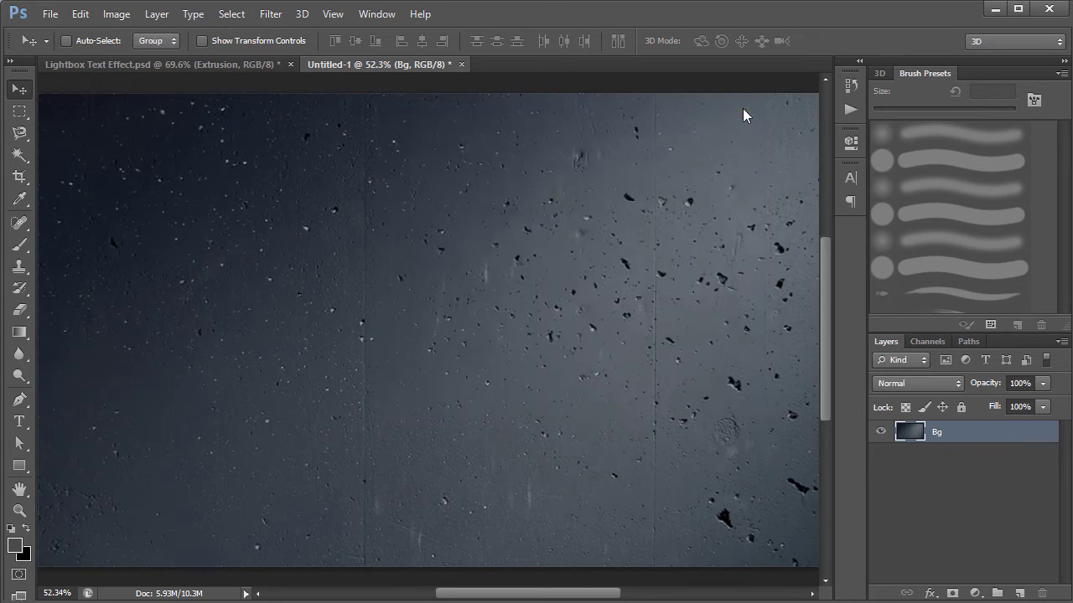
key(ctrl+0)
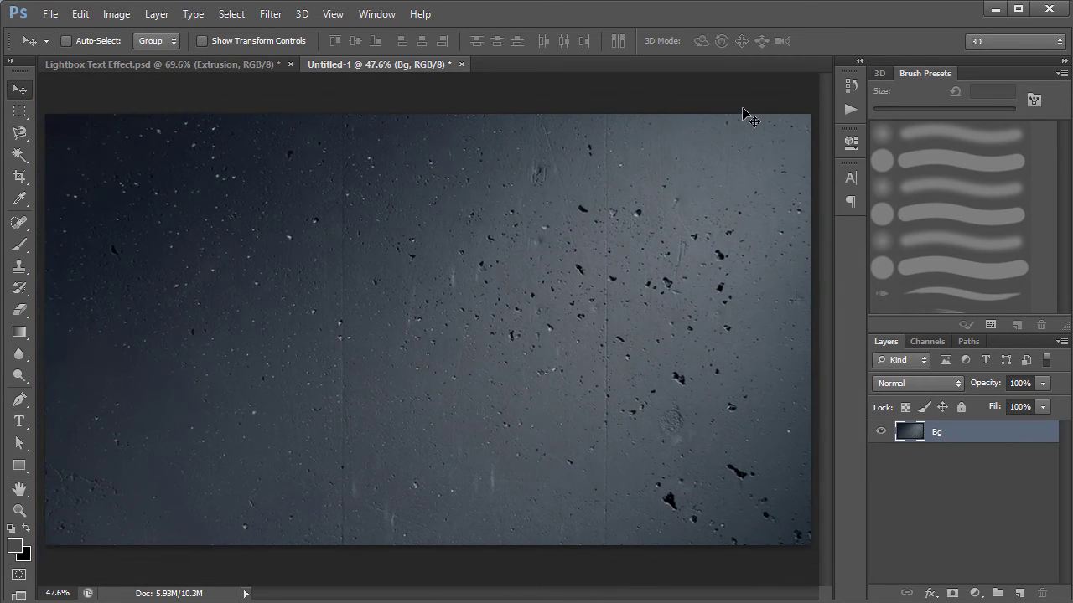
drag(553, 252, 549, 335)
key(ctrl+z)
Step: Add a black text layer reading "TEXT" in the AXIS font at 115.4 pt, left of the canvas centre
click(20, 421)
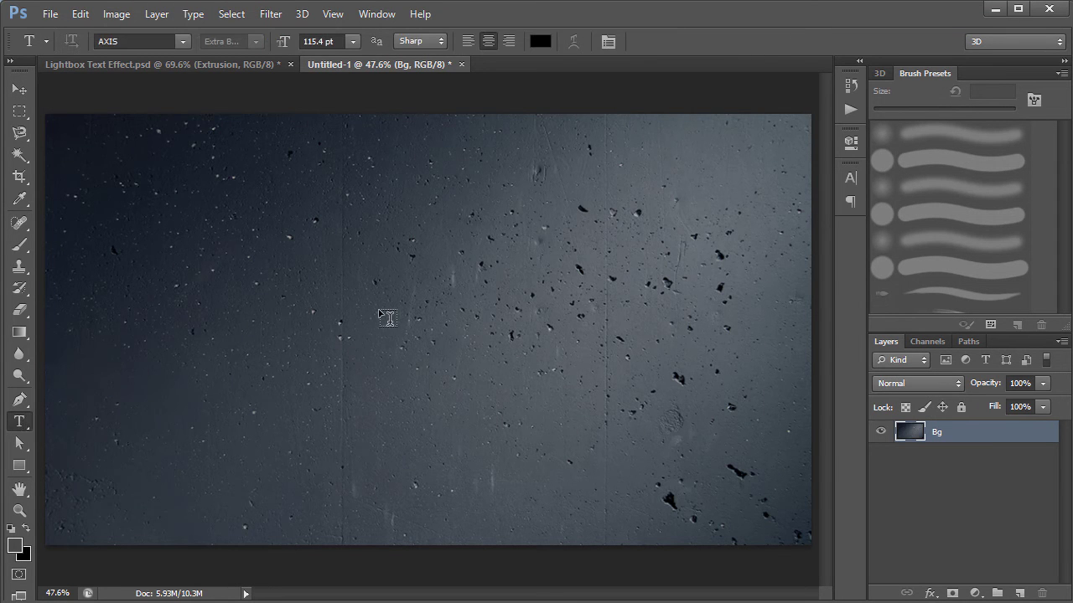
click(277, 345)
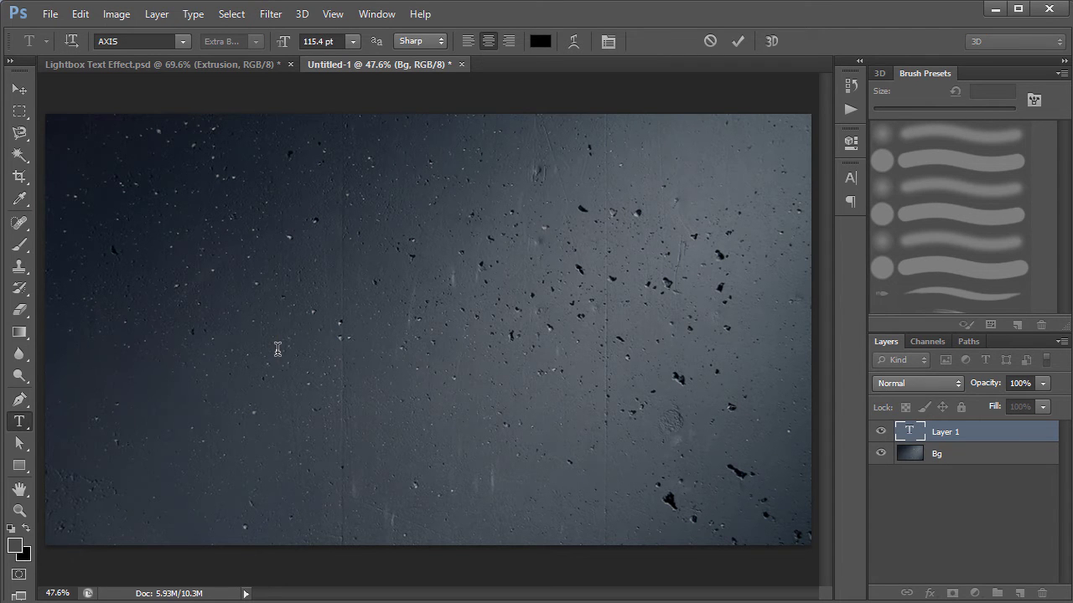
text(DC)
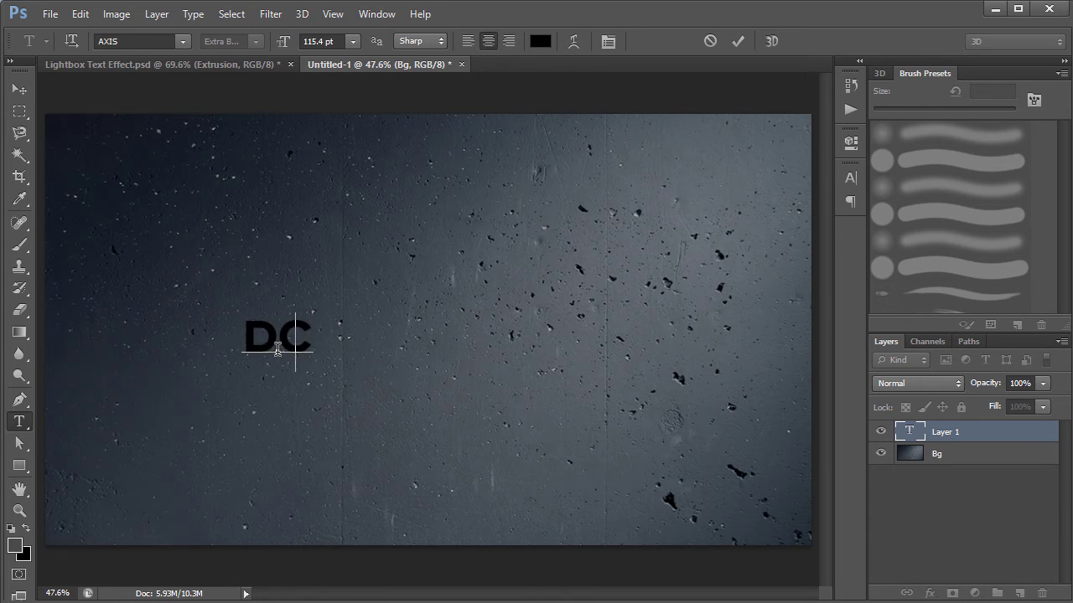
key(BackSpace)
key(BackSpace)
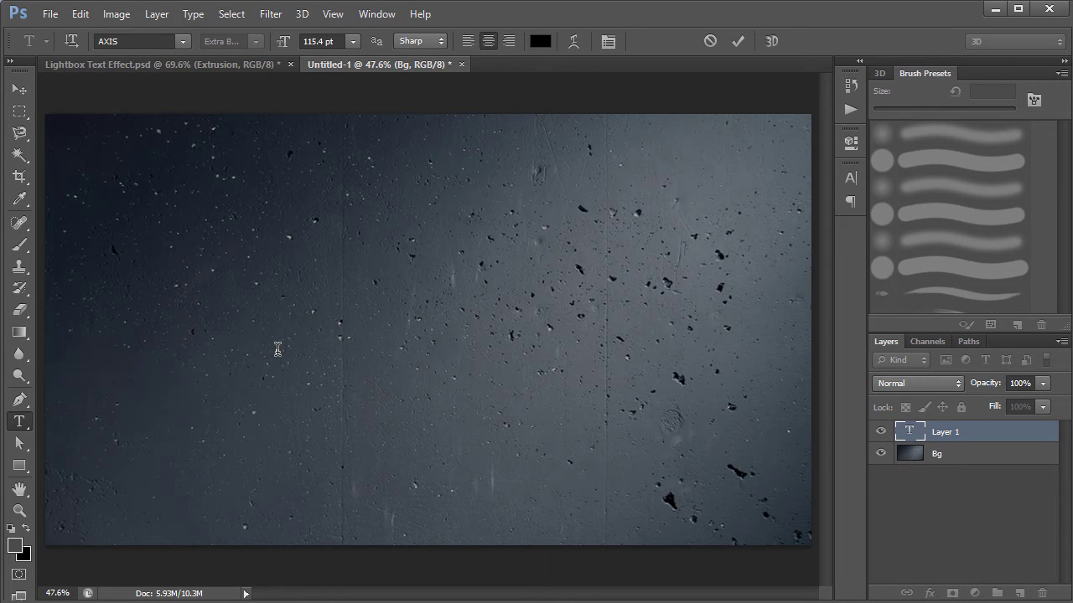
text(TEXT)
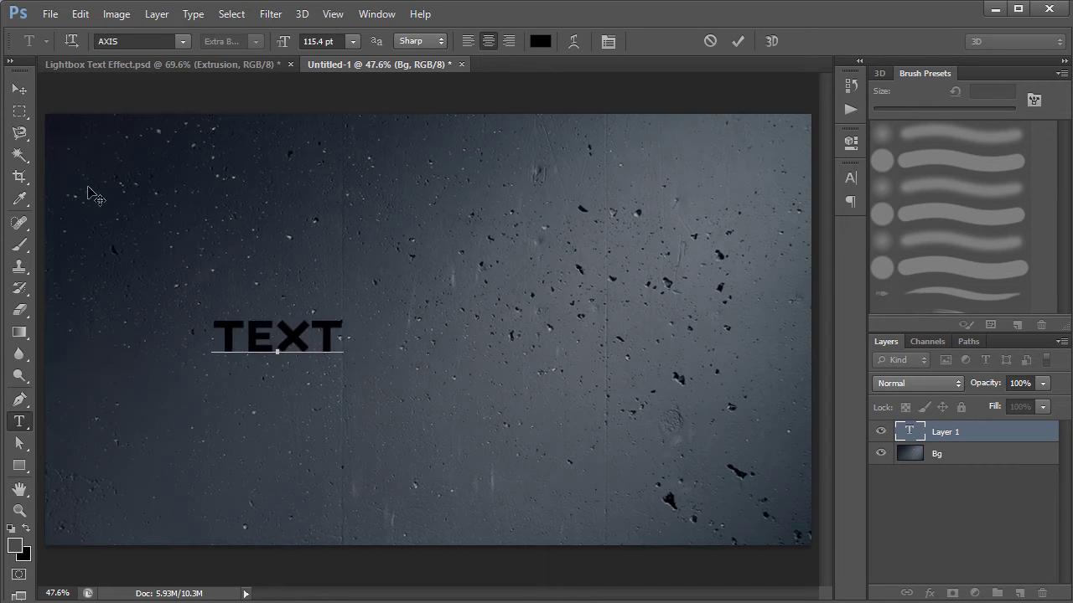
click(17, 90)
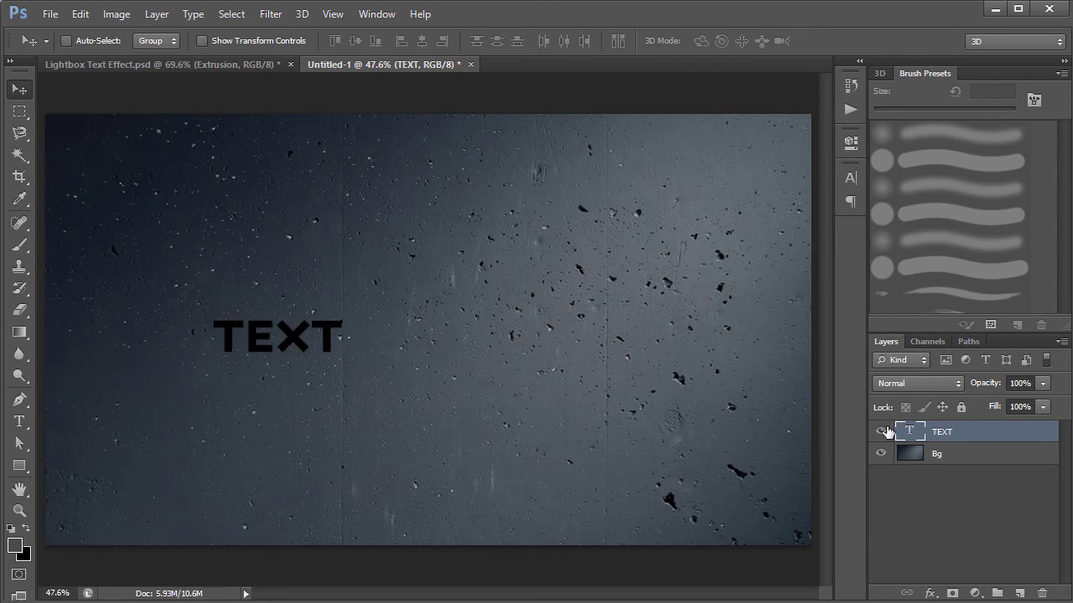
Step: Scale the TEXT layer proportionally to about 371% of its size from its centre
key(ctrl+t)
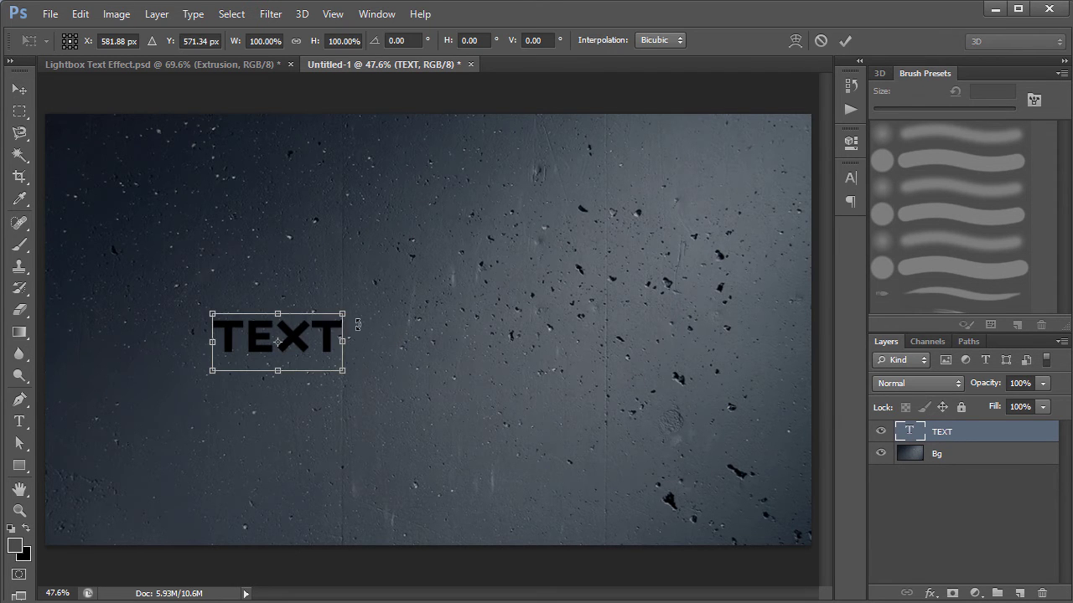
drag(343, 315, 524, 233)
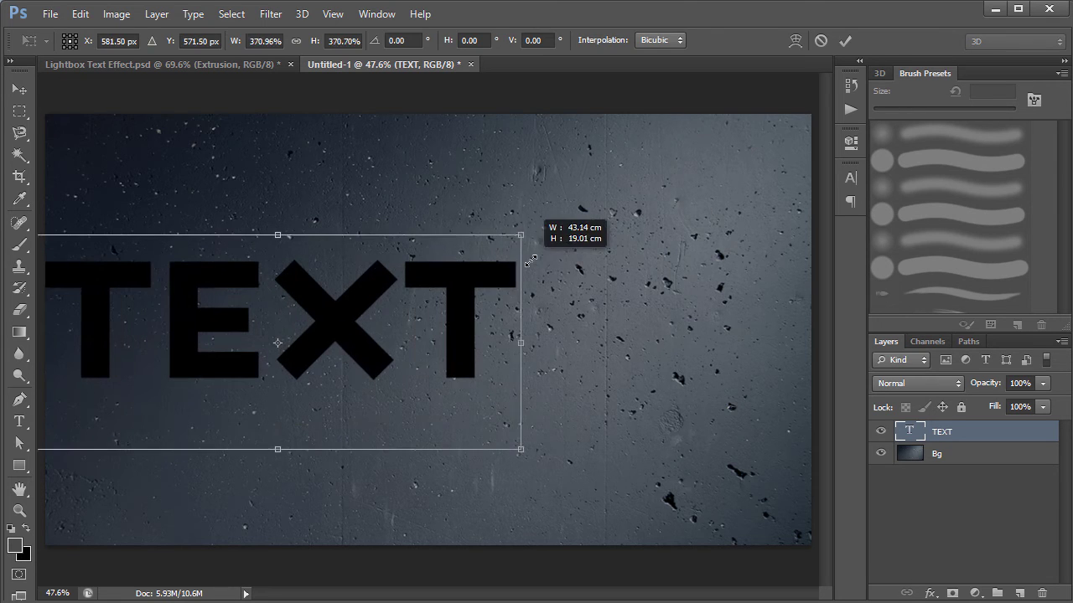
key(Return)
Step: Centre the TEXT layer vertically and horizontally on the whole canvas, and clear the selection
drag(381, 295, 581, 295)
key(ctrl+a)
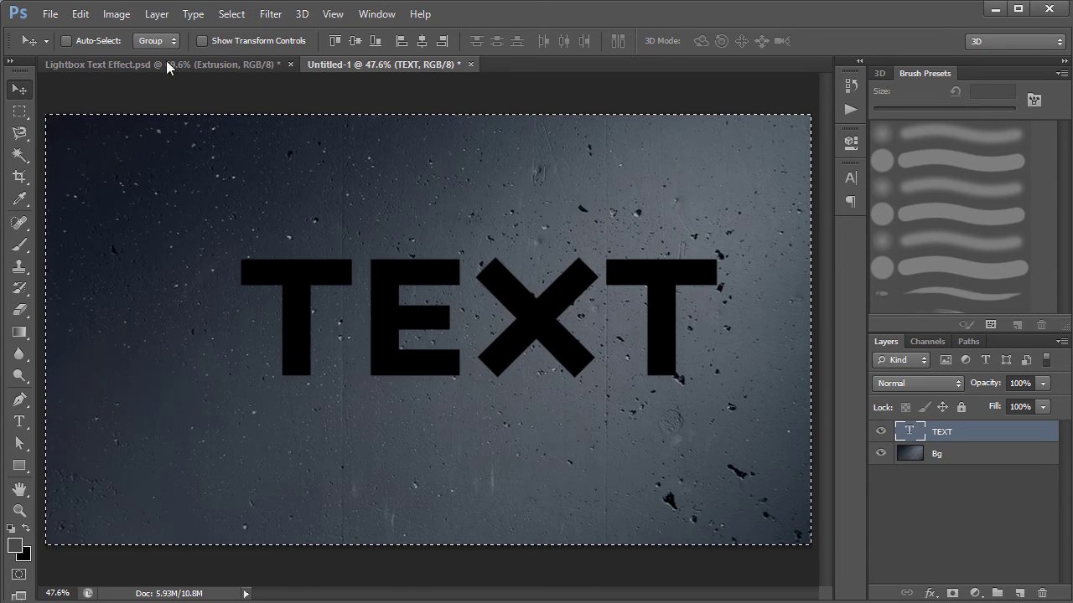
click(354, 42)
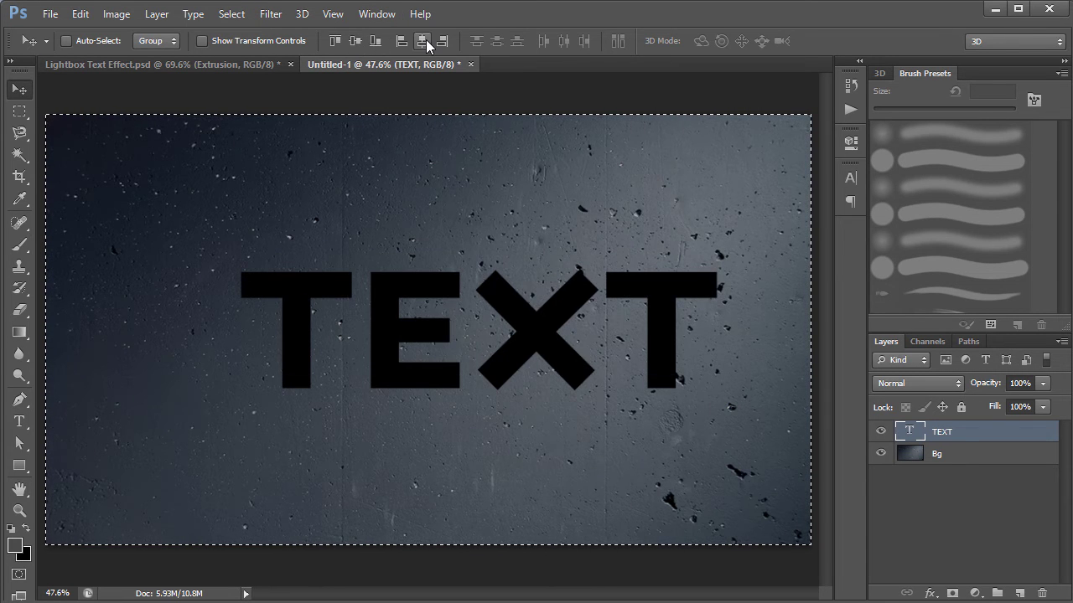
click(422, 41)
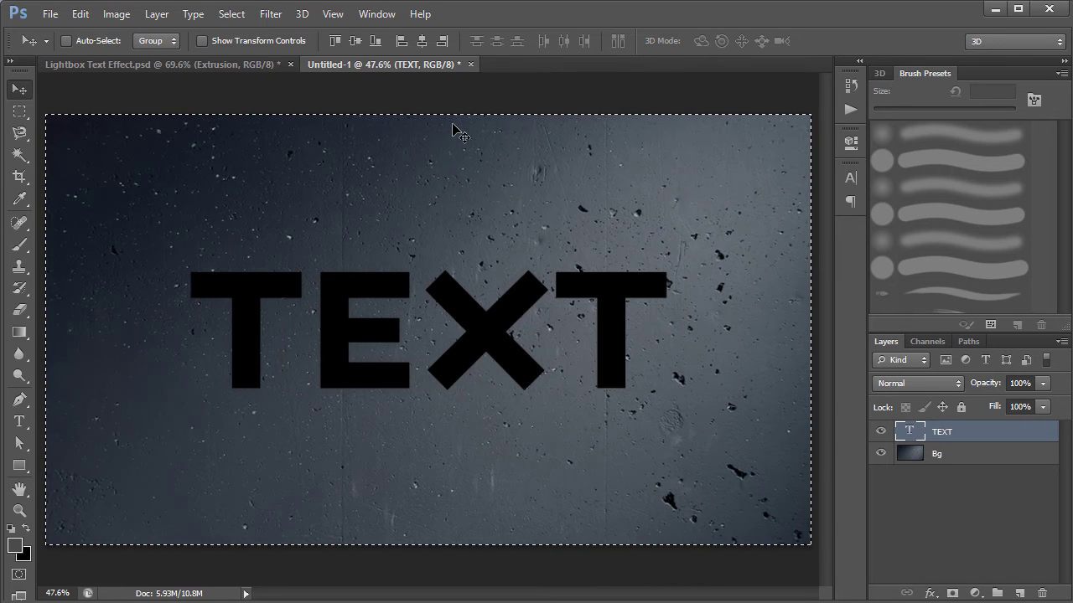
key(ctrl+d)
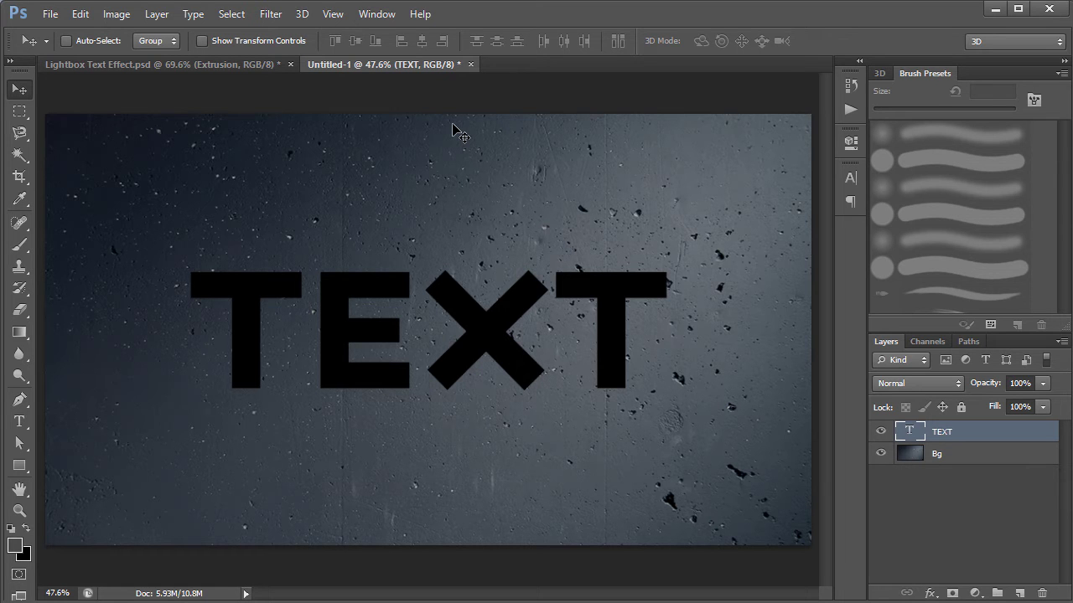
Step: Convert the TEXT layer to a smart object
right_click(961, 436)
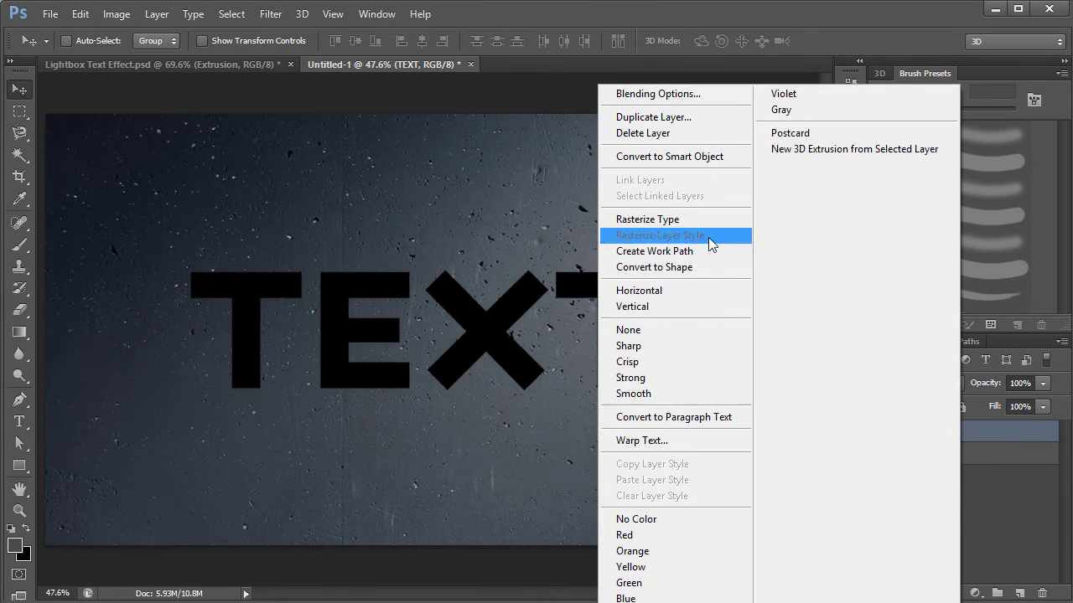
click(685, 156)
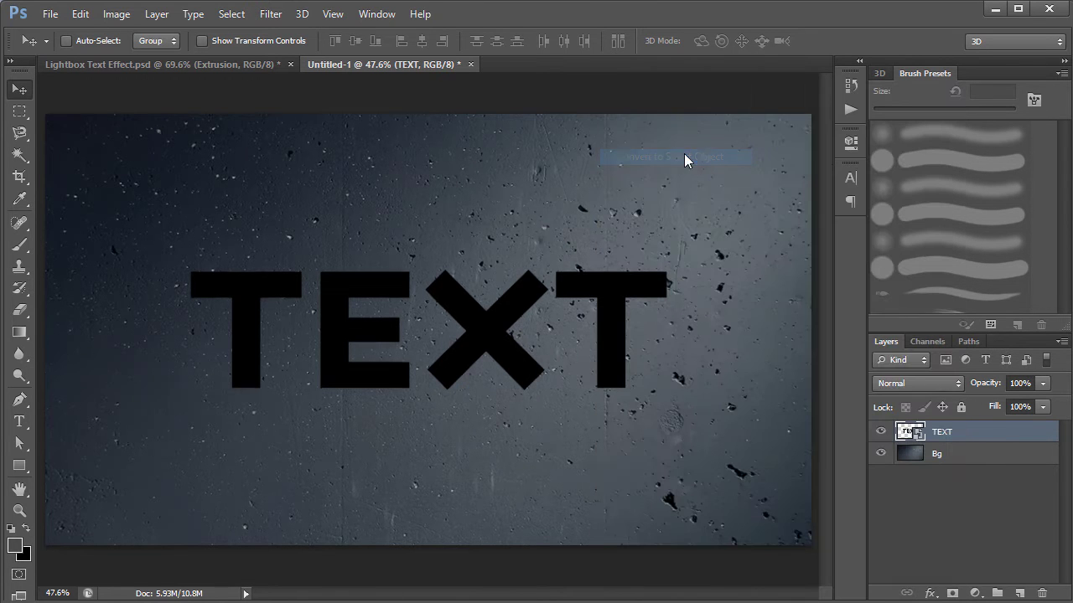
Step: Change the wording inside the TEXT smart object to "DC", save its contents and return to Untitled-1
double_click(911, 433)
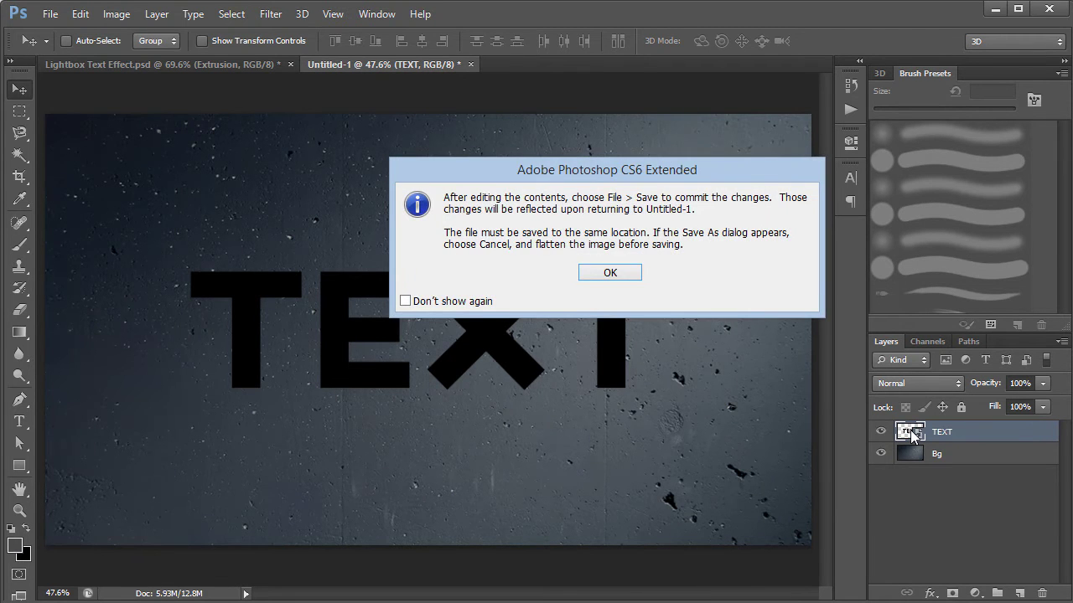
key(Return)
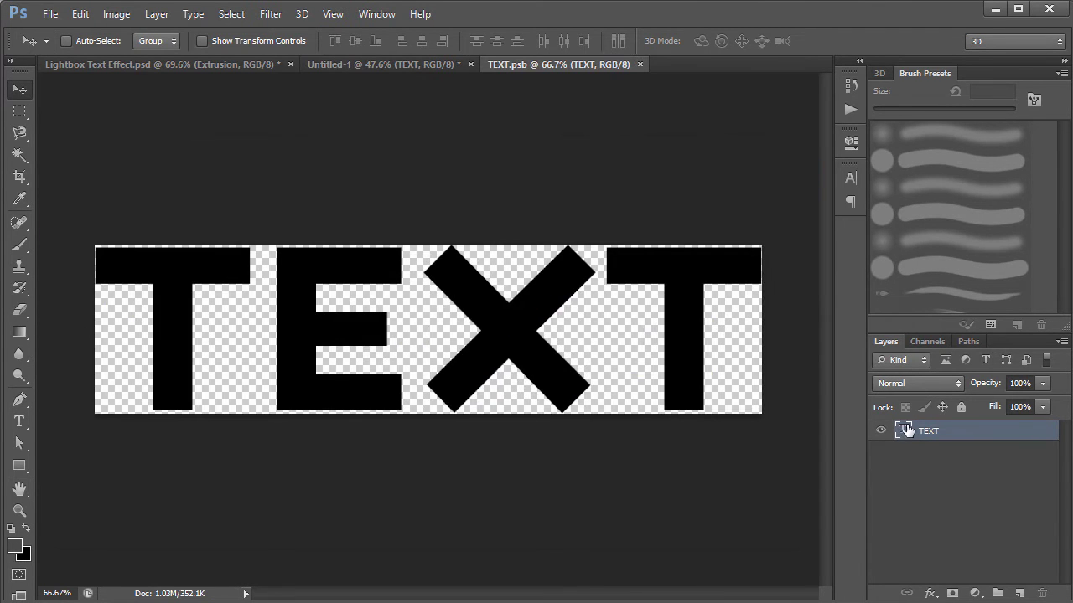
double_click(907, 430)
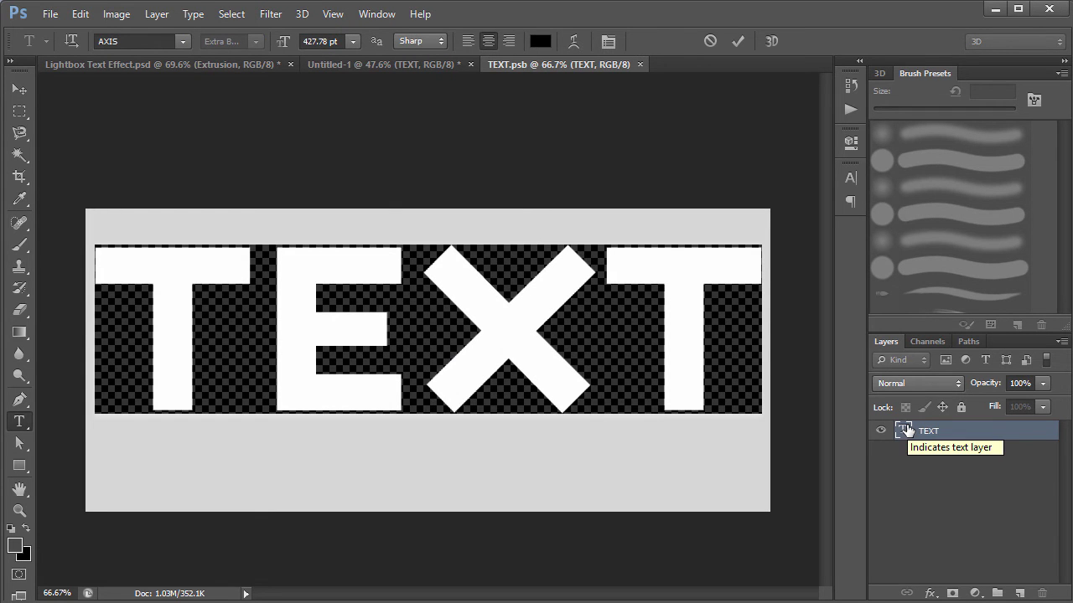
text(DC)
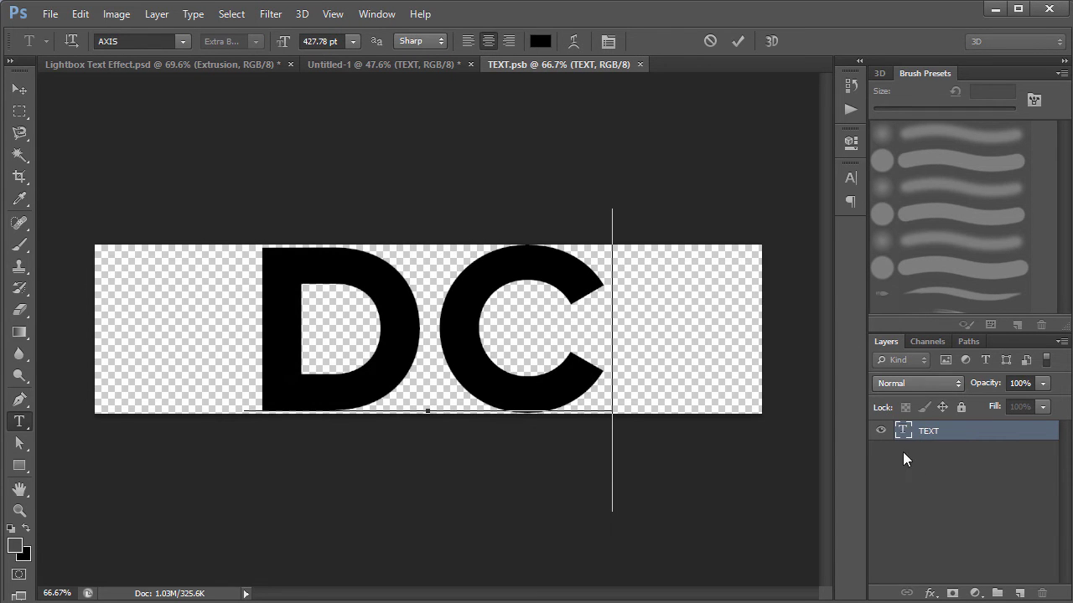
key(ctrl+Return)
key(v)
key(ctrl+s)
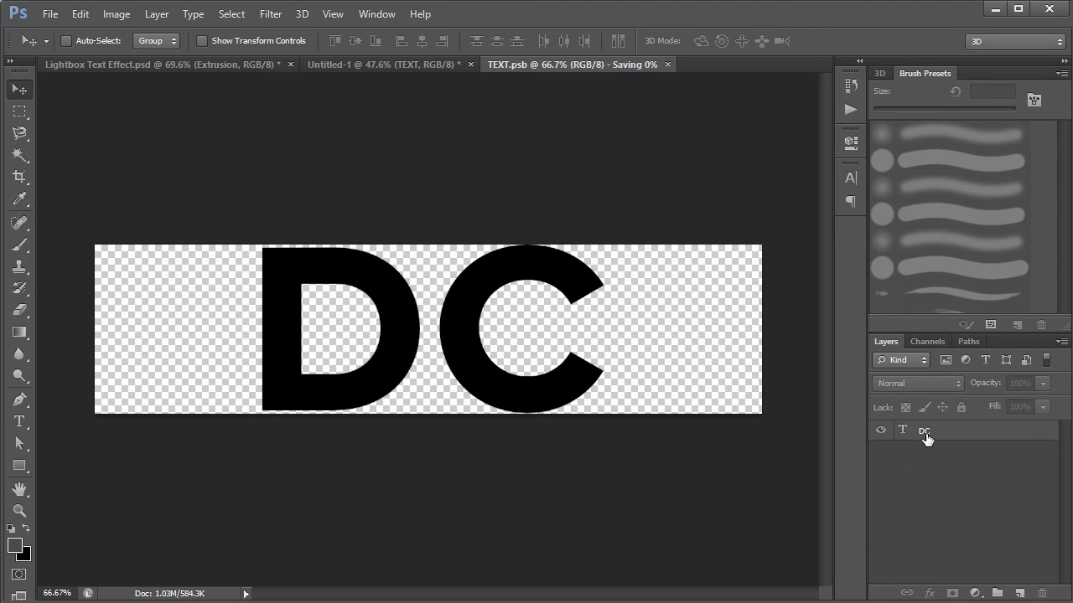
click(414, 71)
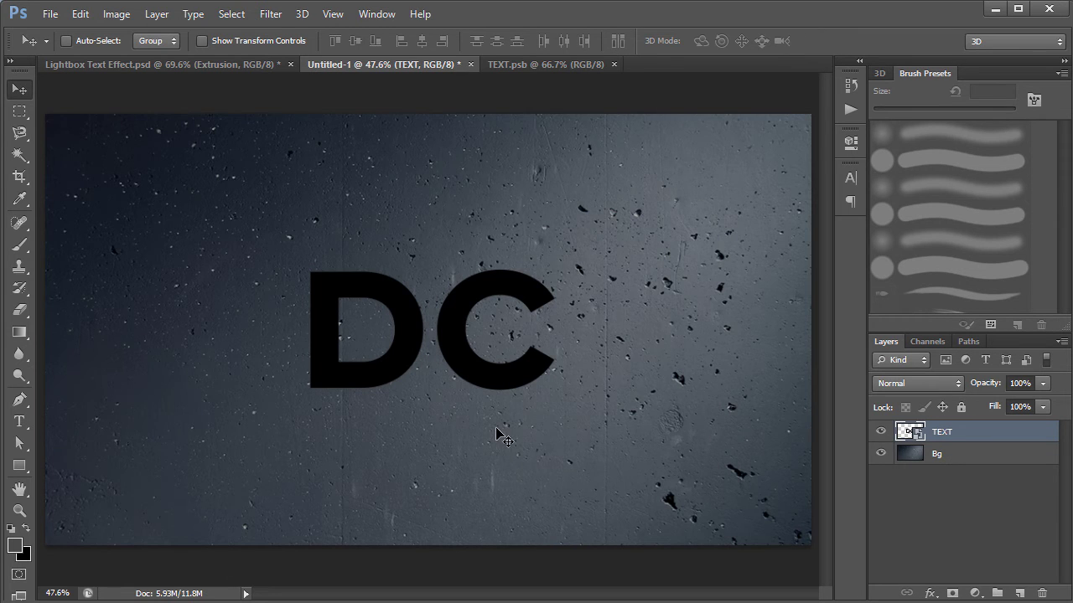
Step: Set the wording inside the smart object to "TEXT", save its contents and return to the Untitled-1 document
double_click(905, 431)
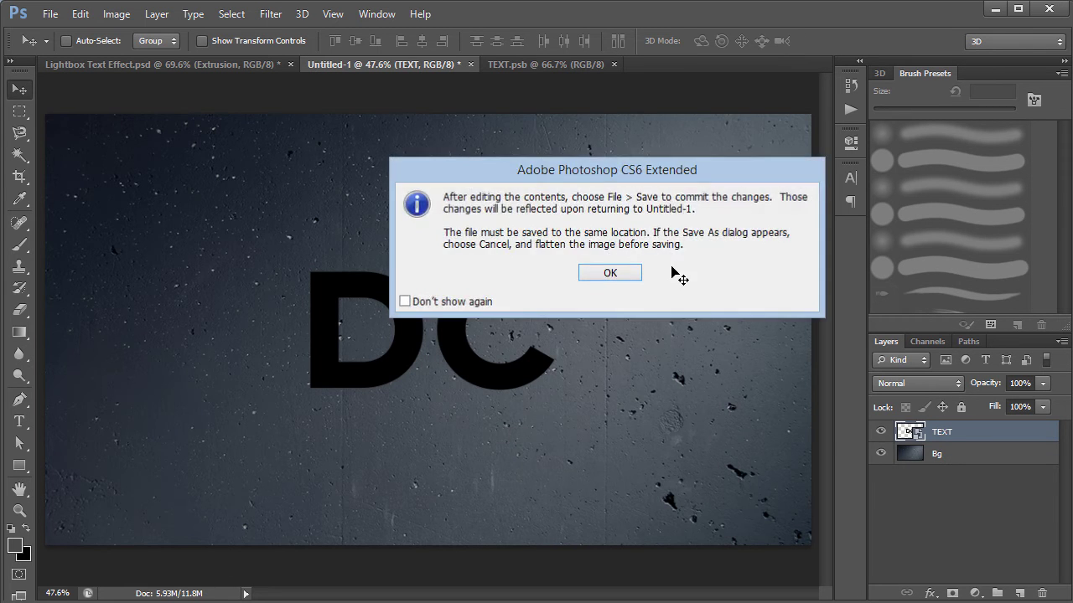
key(Return)
double_click(903, 431)
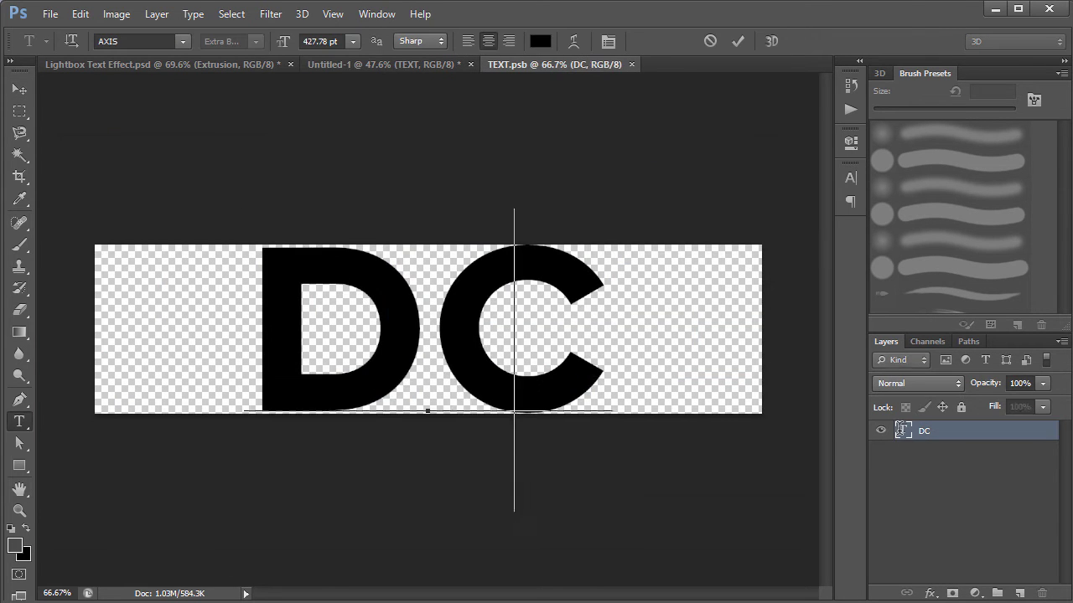
text(TEXT)
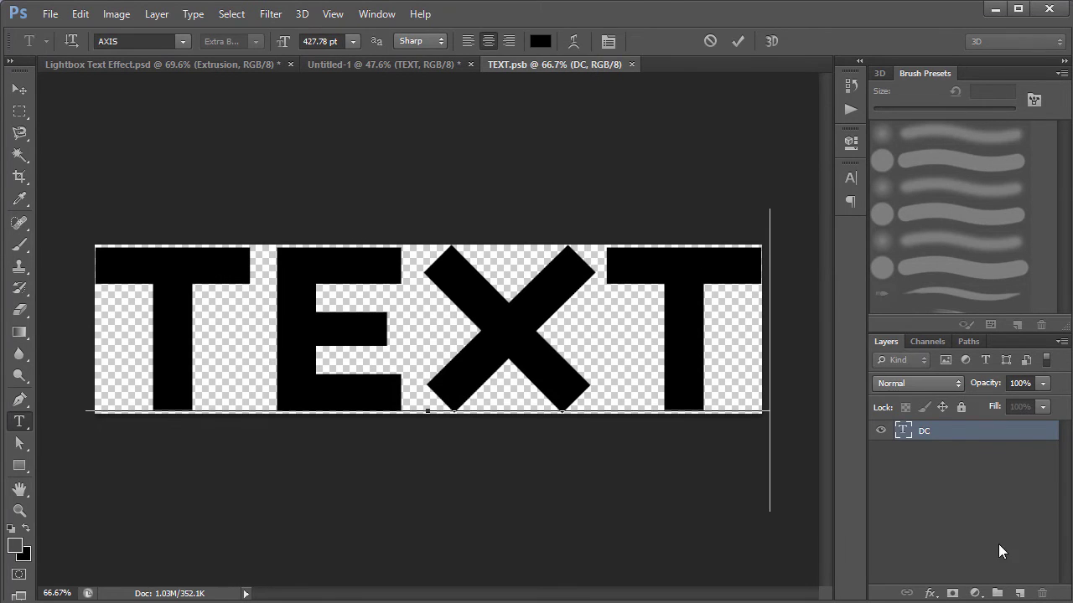
key(ctrl+Return)
key(v)
key(ctrl+s)
click(414, 65)
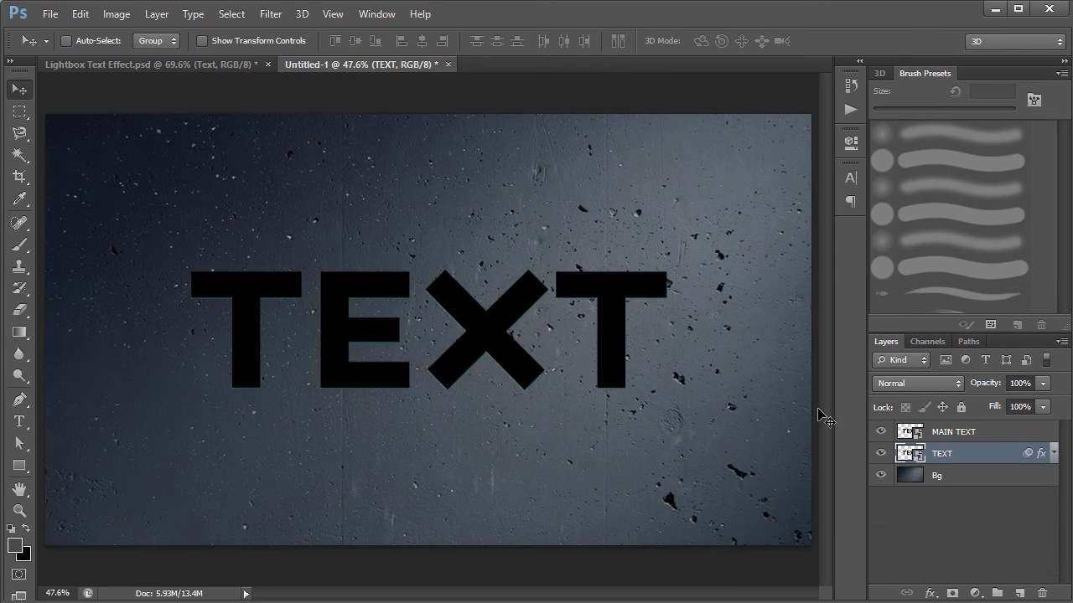
Step: Hide the MAIN TEXT layer and keep its name as it is
click(964, 434)
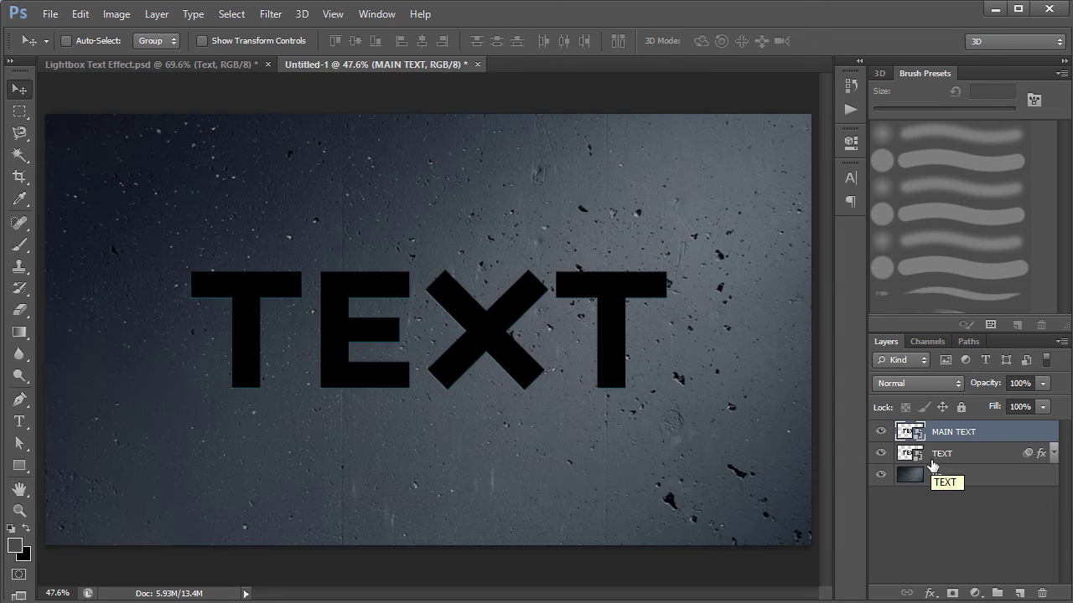
click(979, 453)
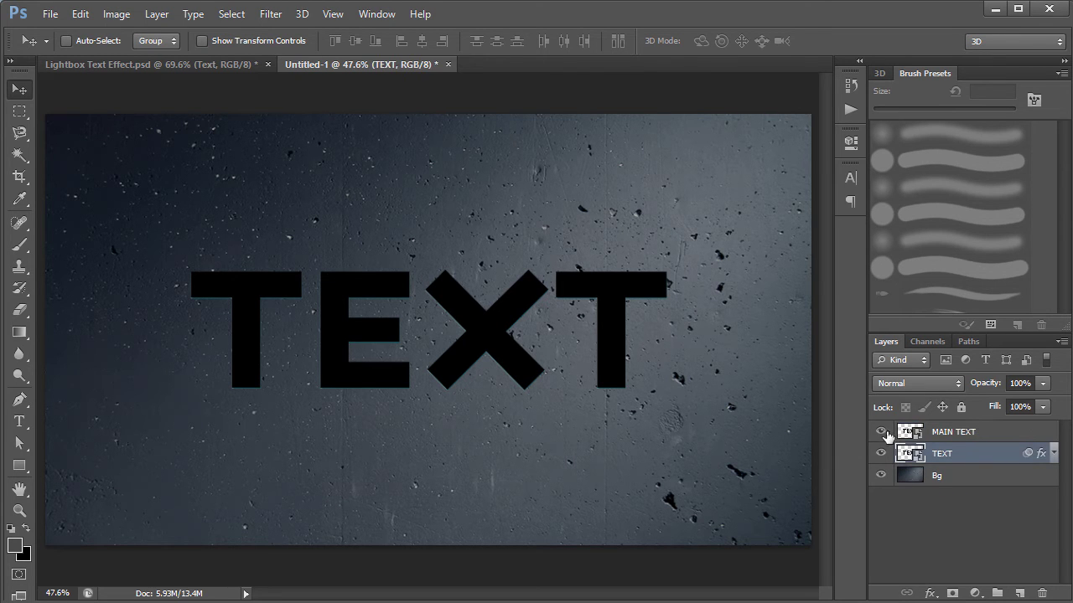
click(880, 432)
double_click(953, 431)
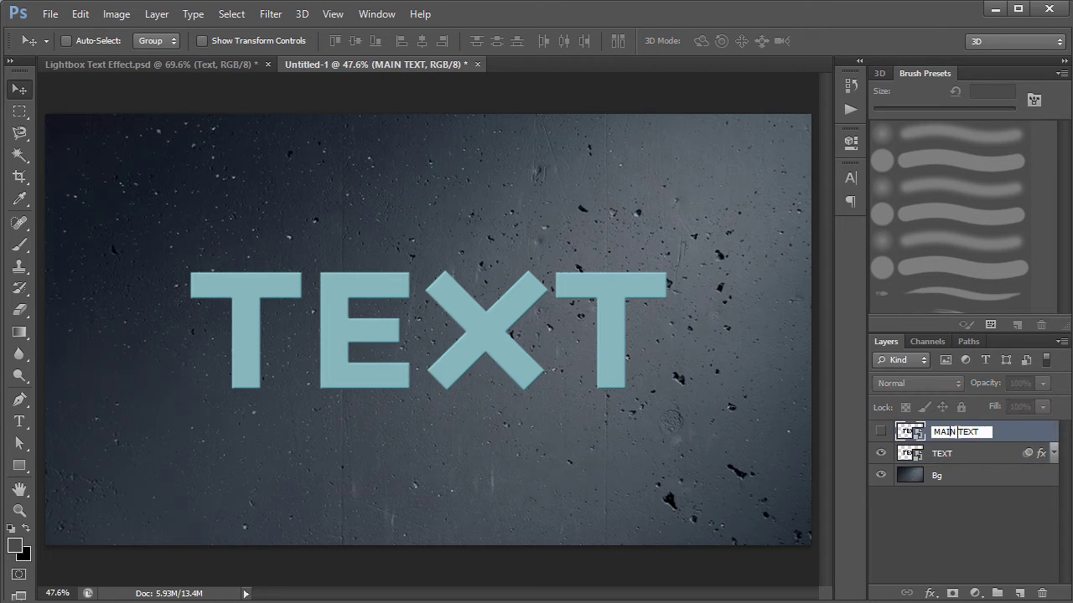
key(Return)
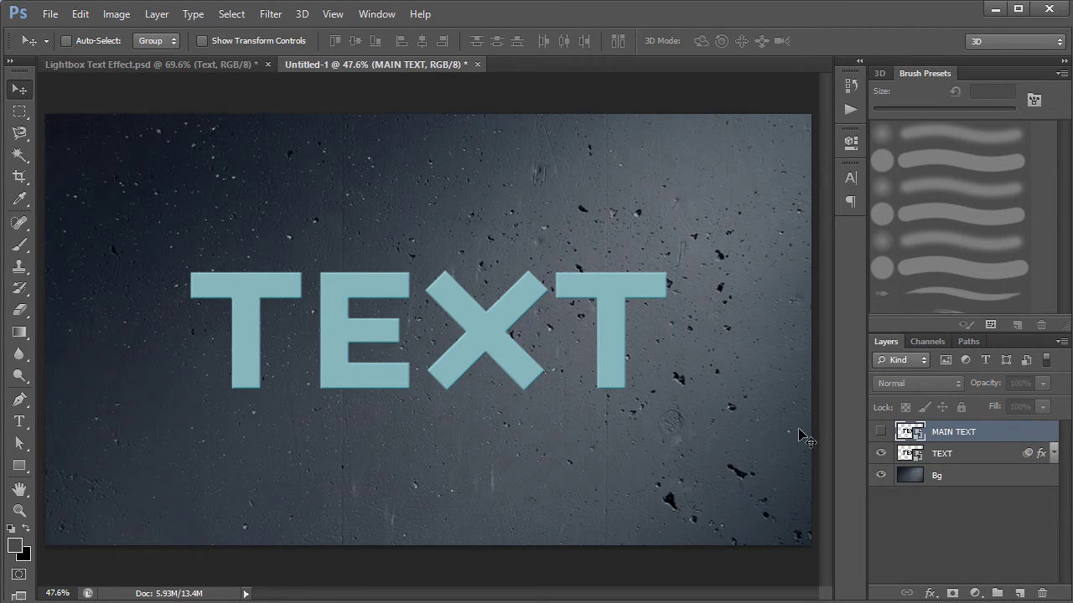
Step: Review the TEXT layer's Bevel & Emboss settings, including its highlight and shadow colours
click(938, 462)
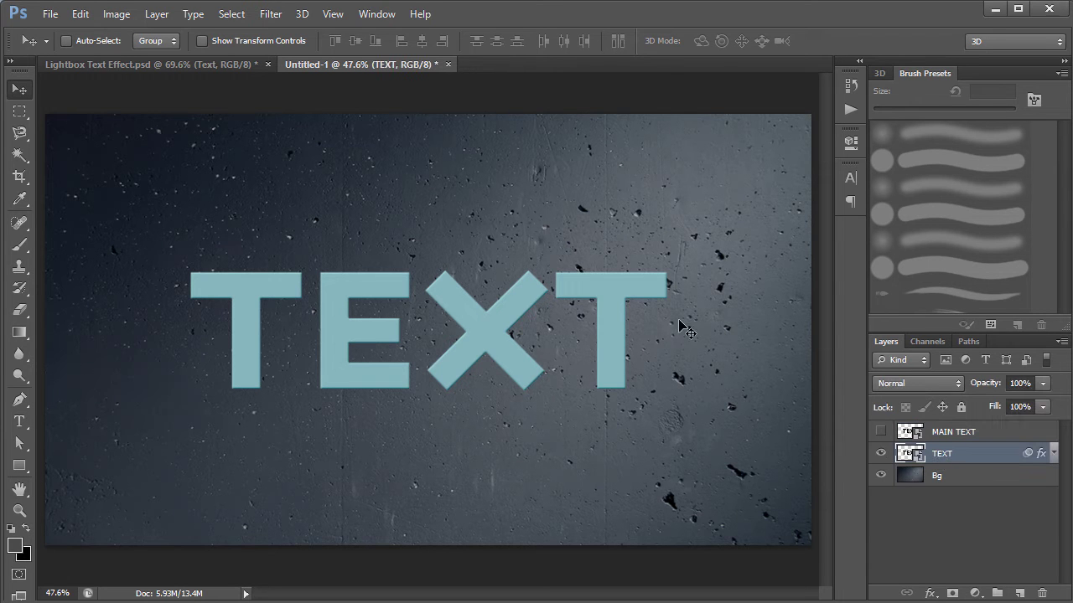
double_click(996, 453)
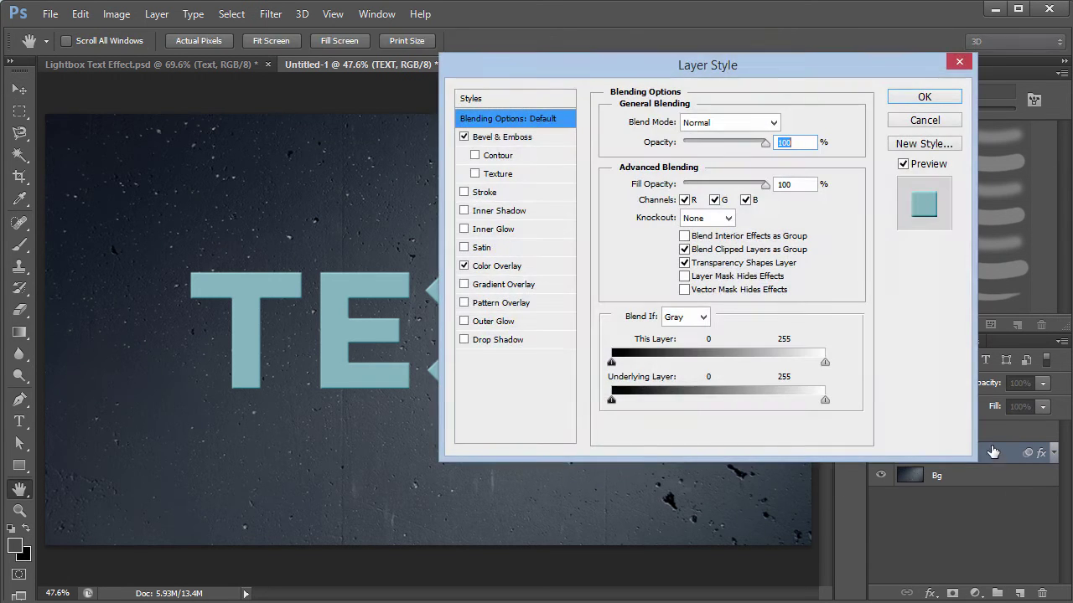
click(503, 139)
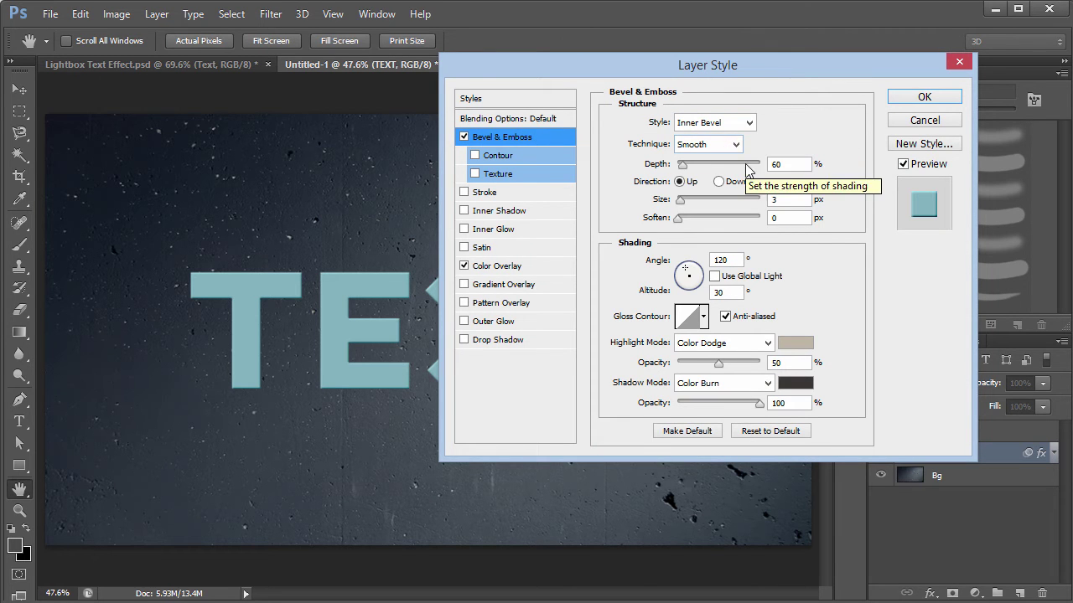
click(798, 344)
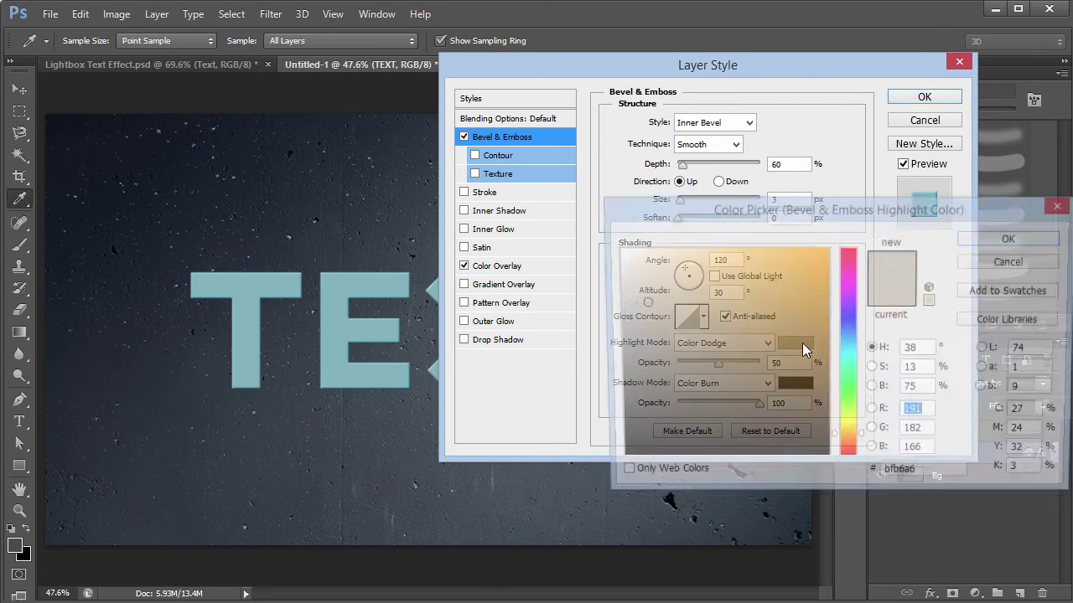
click(937, 477)
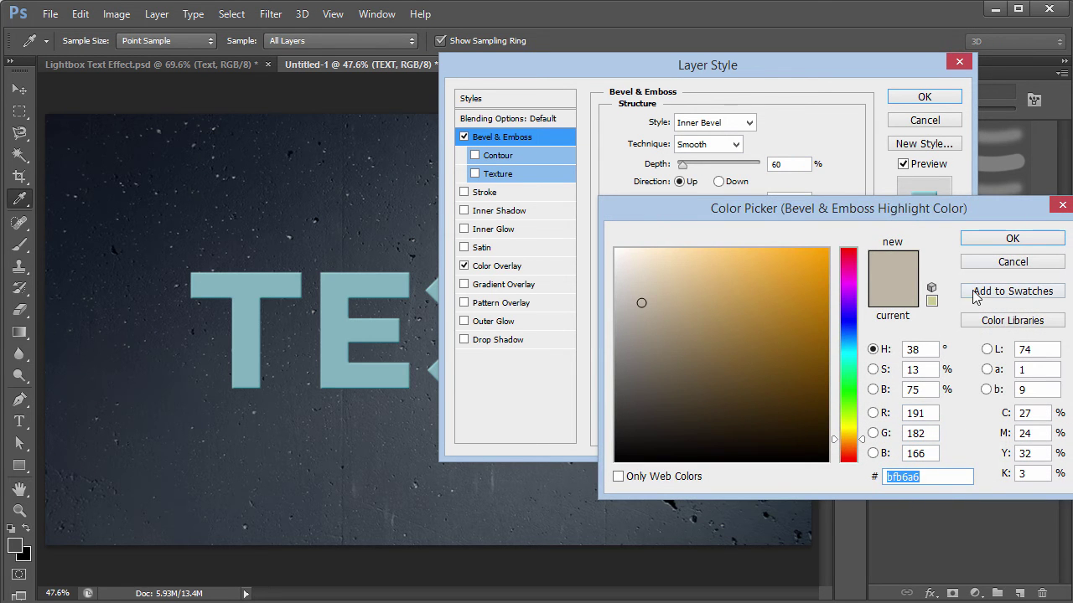
click(992, 243)
click(807, 385)
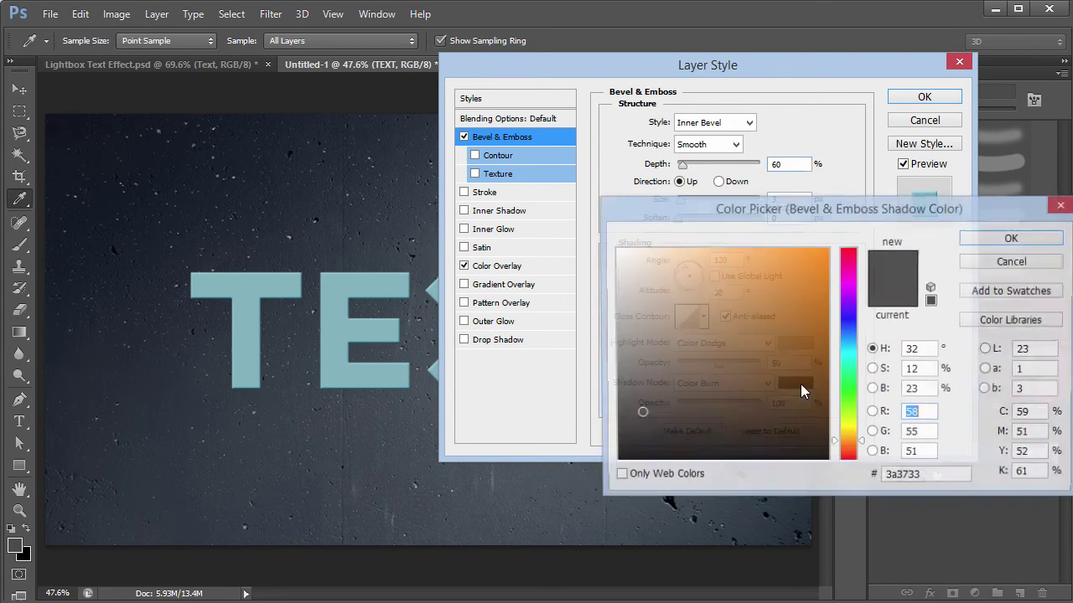
click(992, 242)
Step: Inspect the TEXT layer's Color Overlay colour and close its layer style settings
click(507, 268)
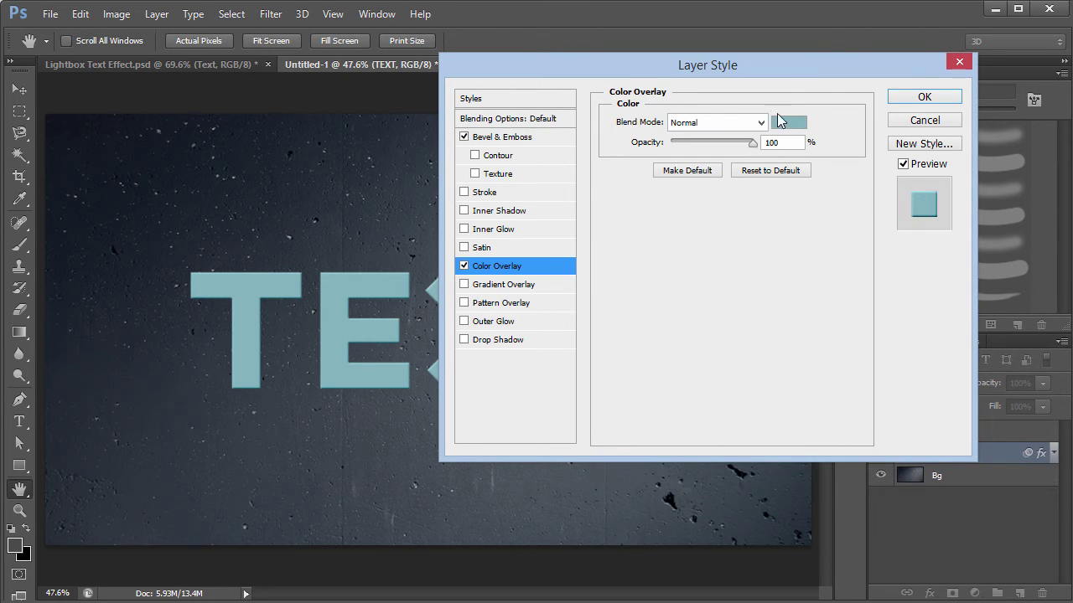
click(788, 123)
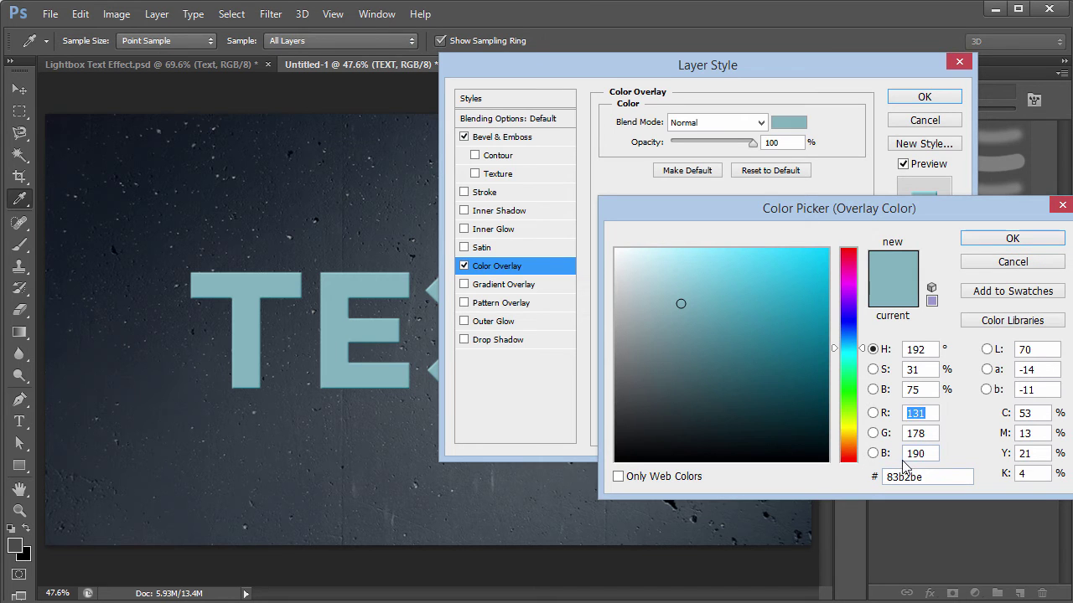
click(974, 240)
click(923, 97)
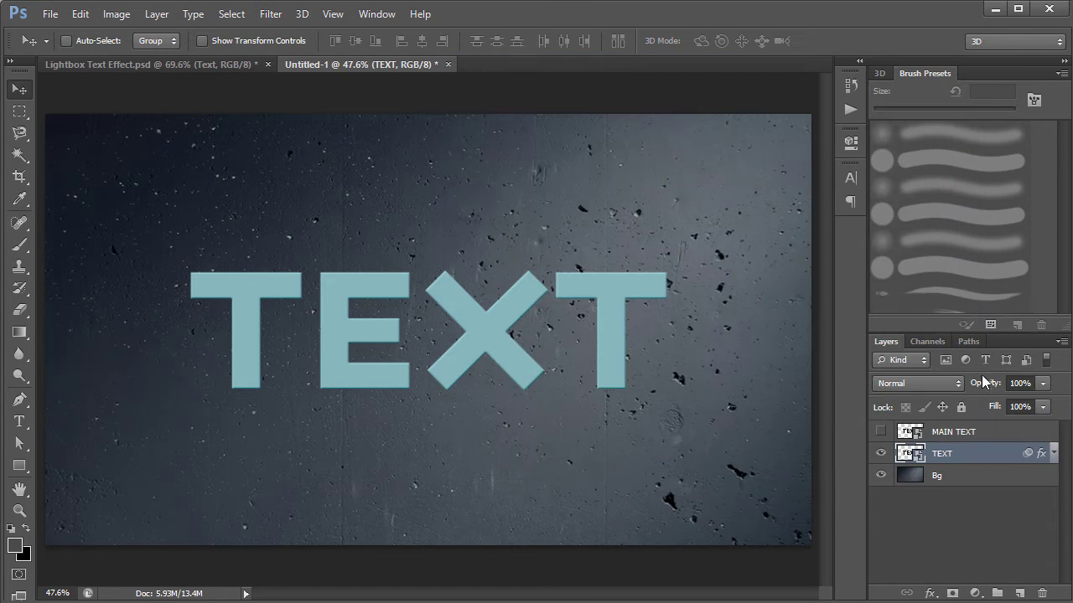
Step: Look over the TEXT layer's effects and smart filters and view the Gaussian Blur settings without applying another blur
click(1054, 454)
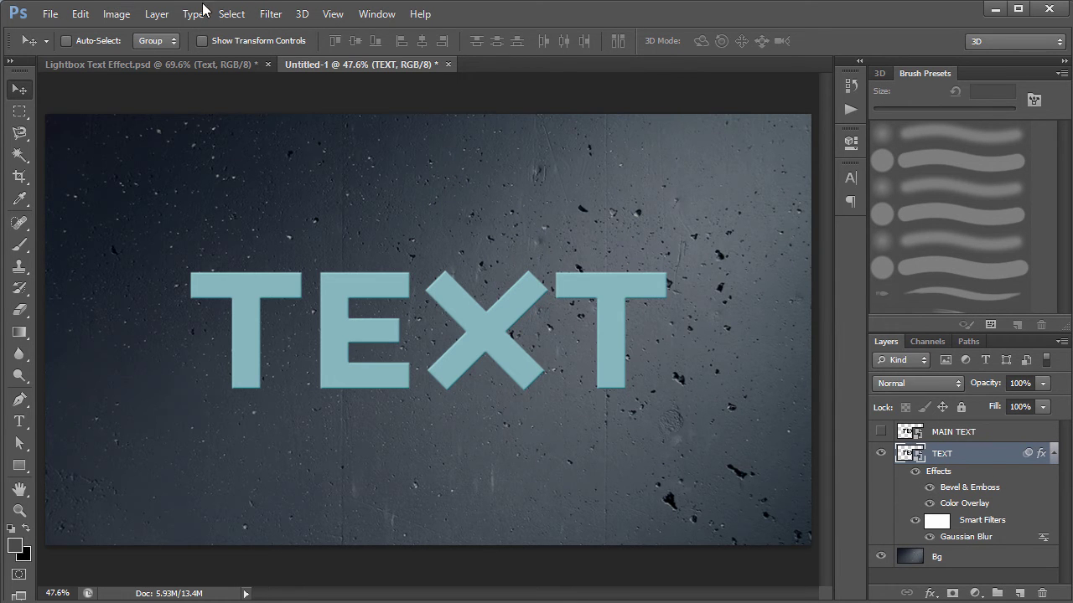
click(267, 16)
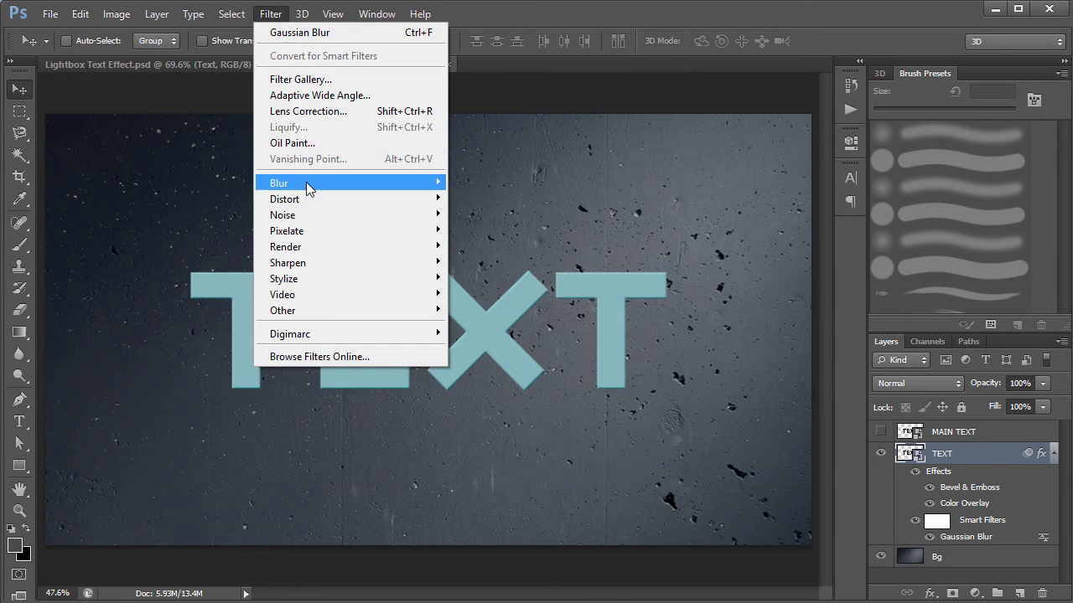
mouse_move(307, 185)
click(524, 301)
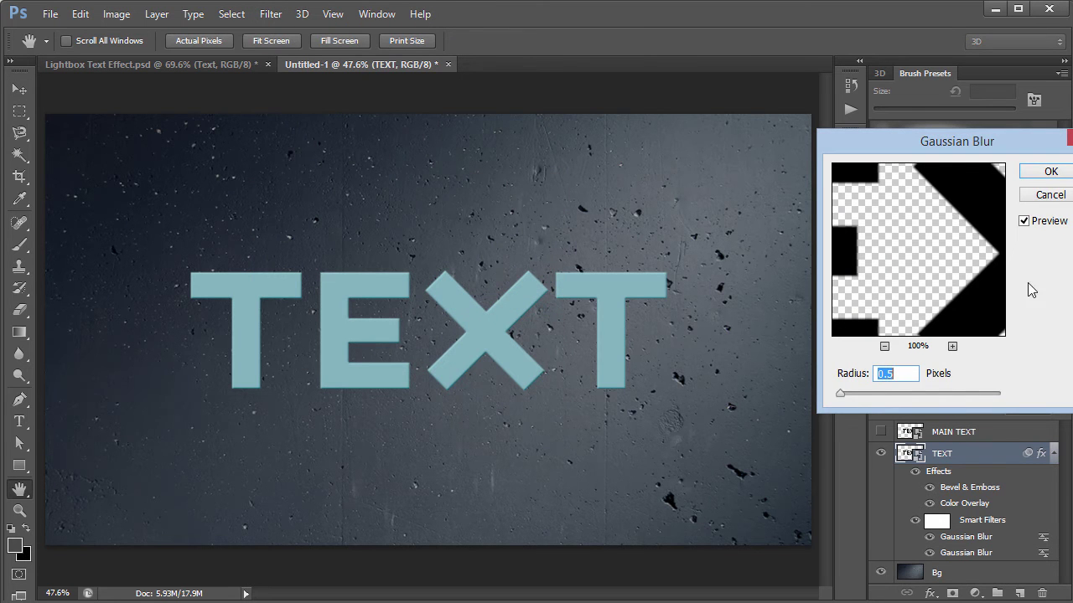
click(1048, 195)
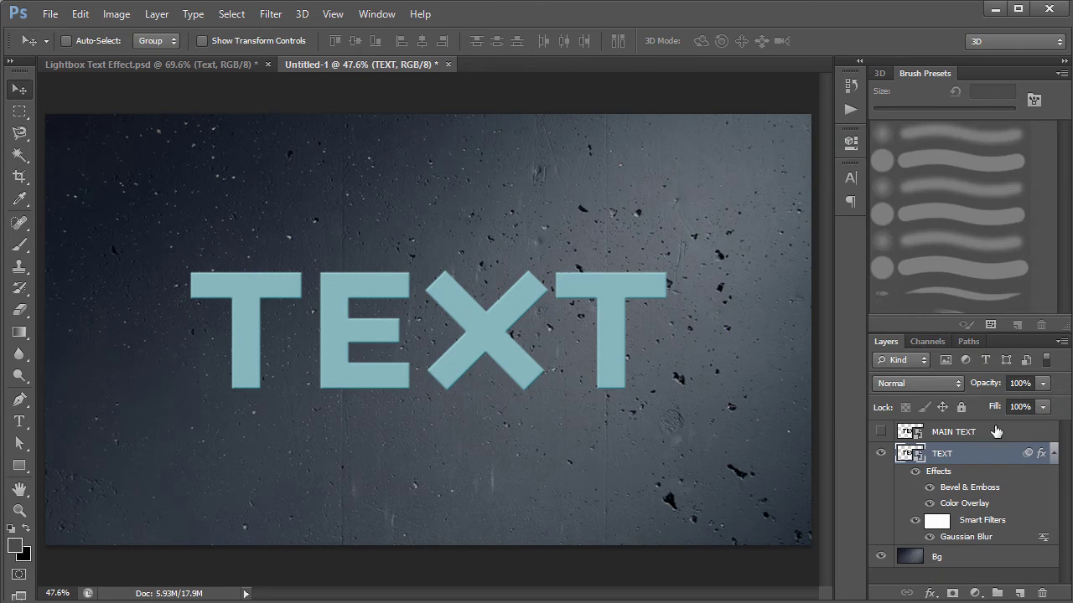
click(1054, 455)
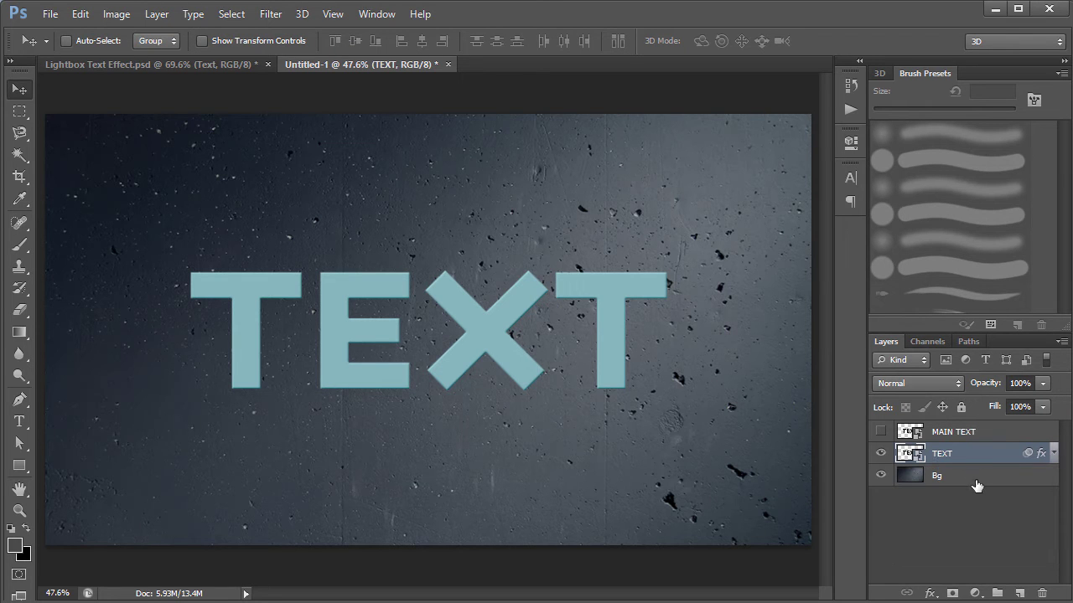
Step: Duplicate the TEXT layer
click(960, 509)
click(956, 437)
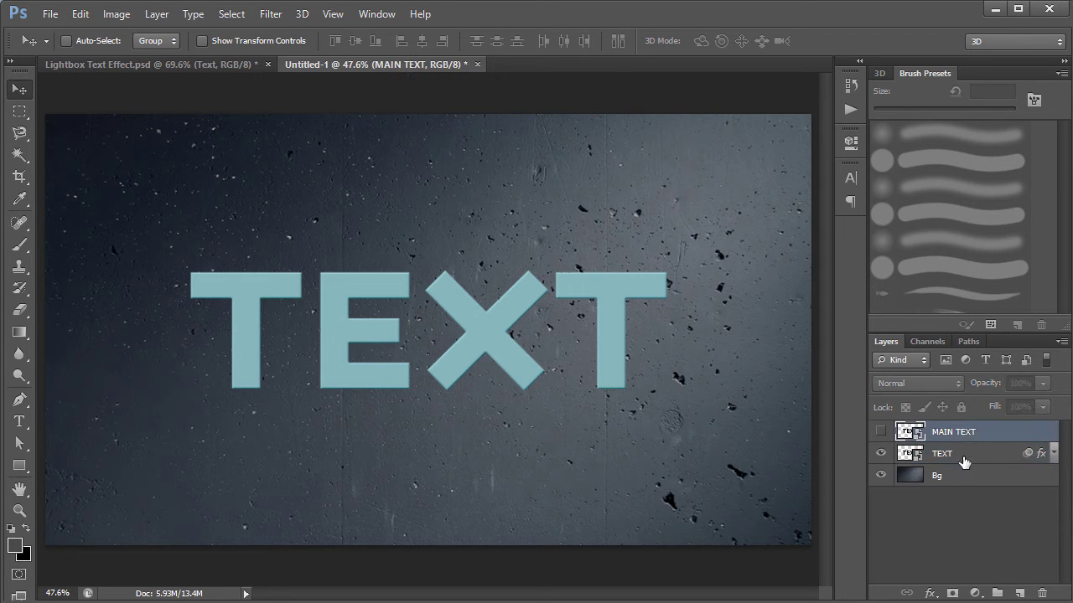
click(963, 460)
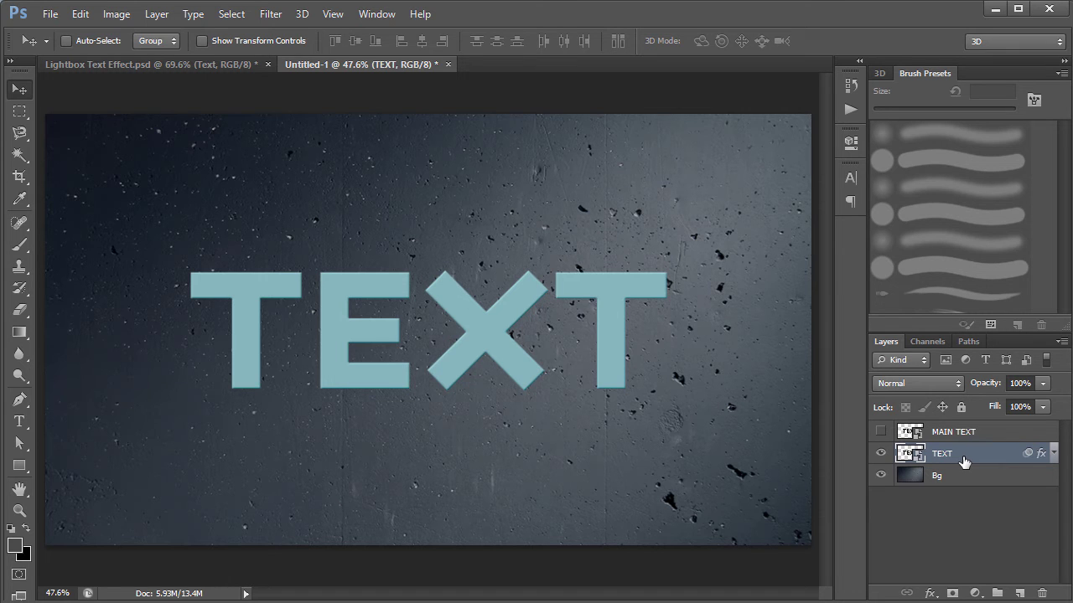
key(ctrl+j)
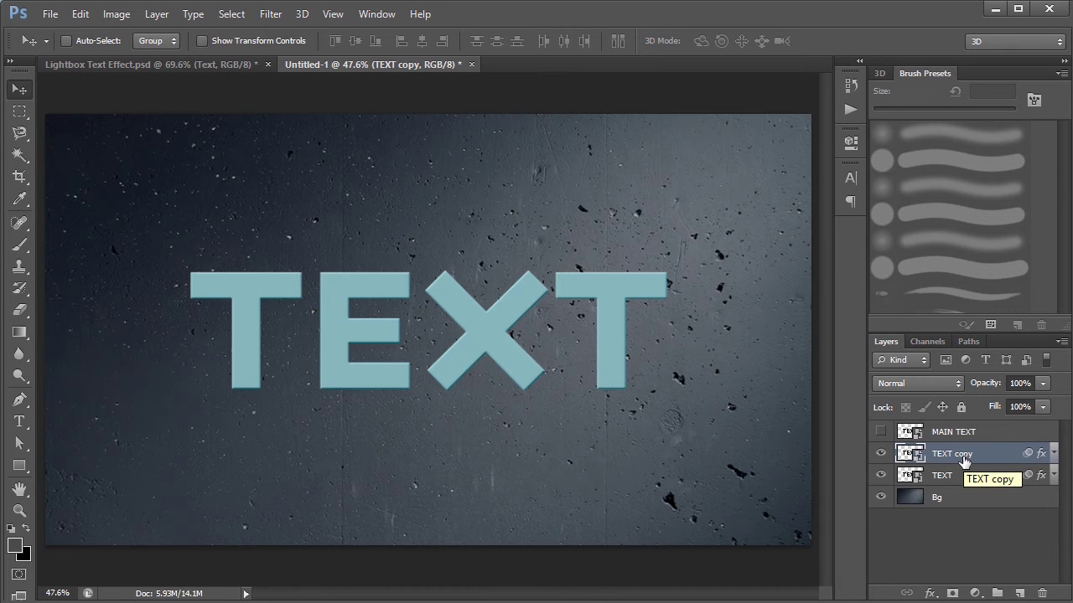
right_click(962, 457)
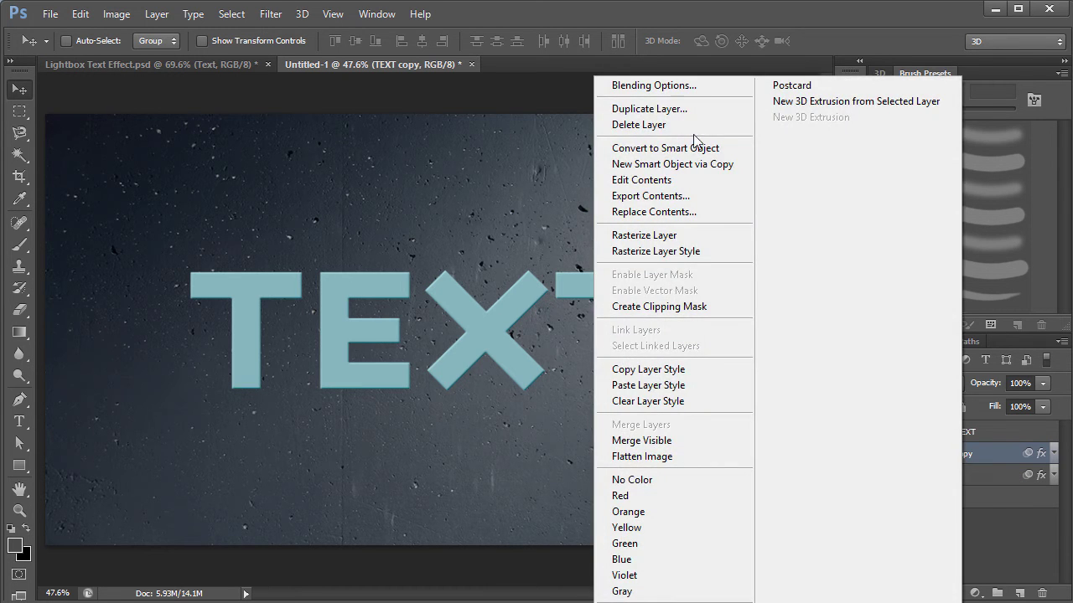
click(1009, 552)
Step: Start a free transform on the original TEXT layer beneath its copy
click(993, 479)
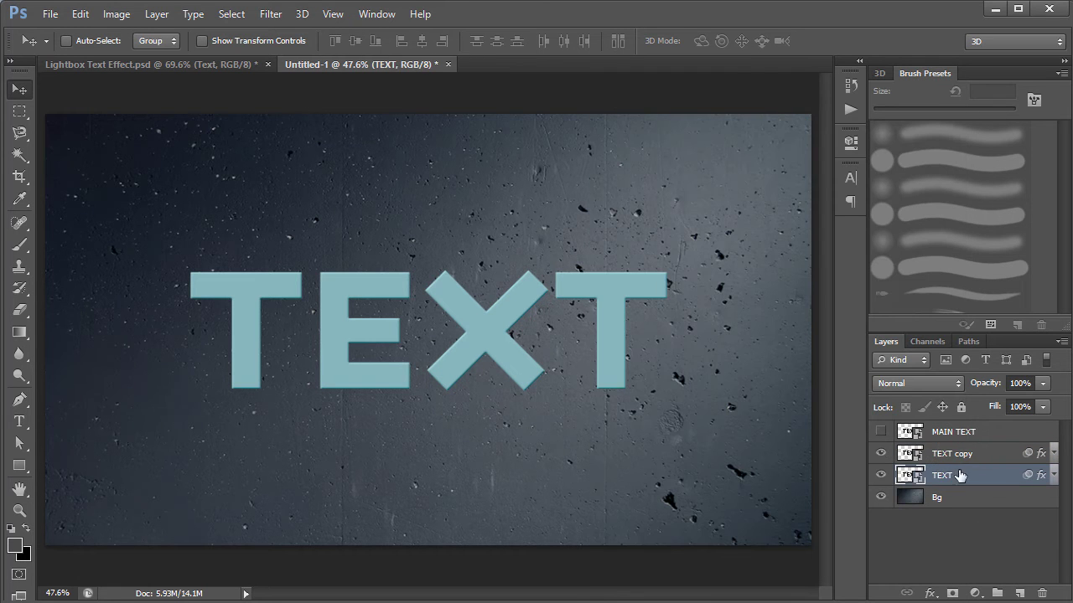
key(ctrl+t)
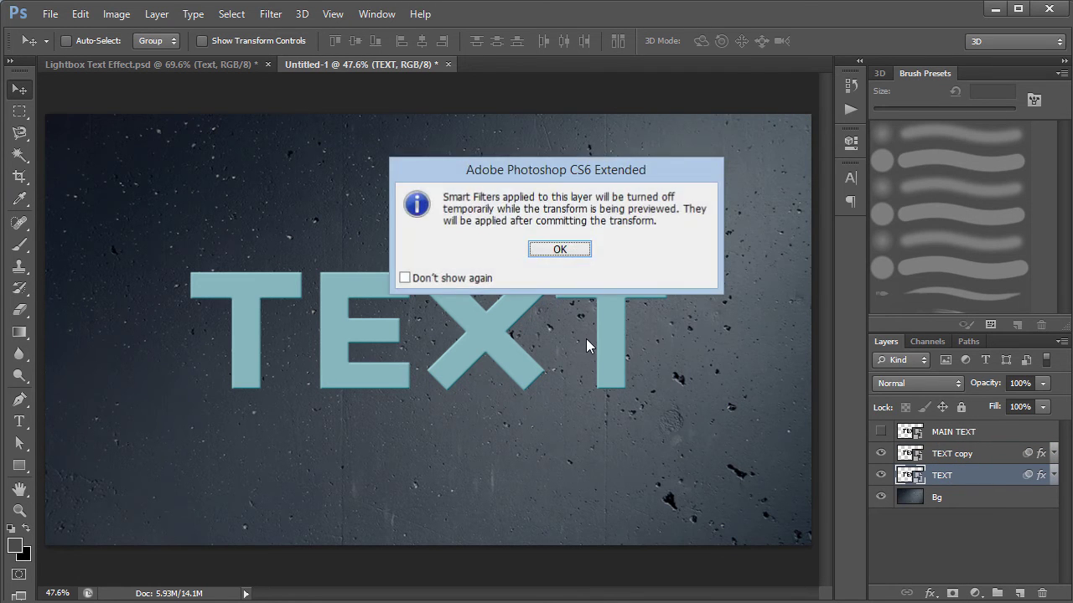
key(Return)
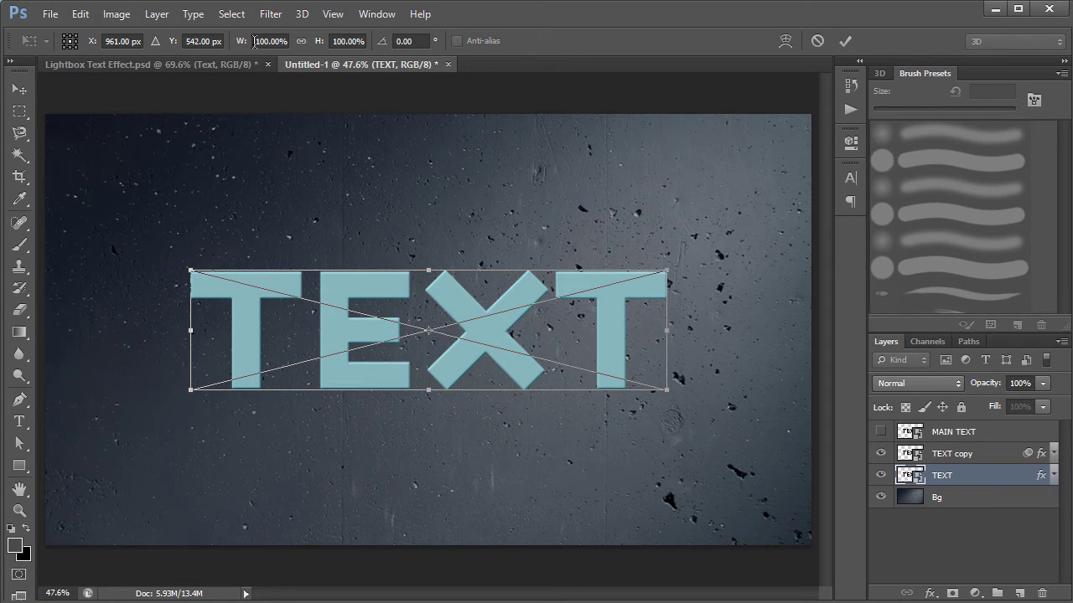
Step: Try to narrow the TEXT layer slightly by entering its width as a subtraction from 100%
click(254, 42)
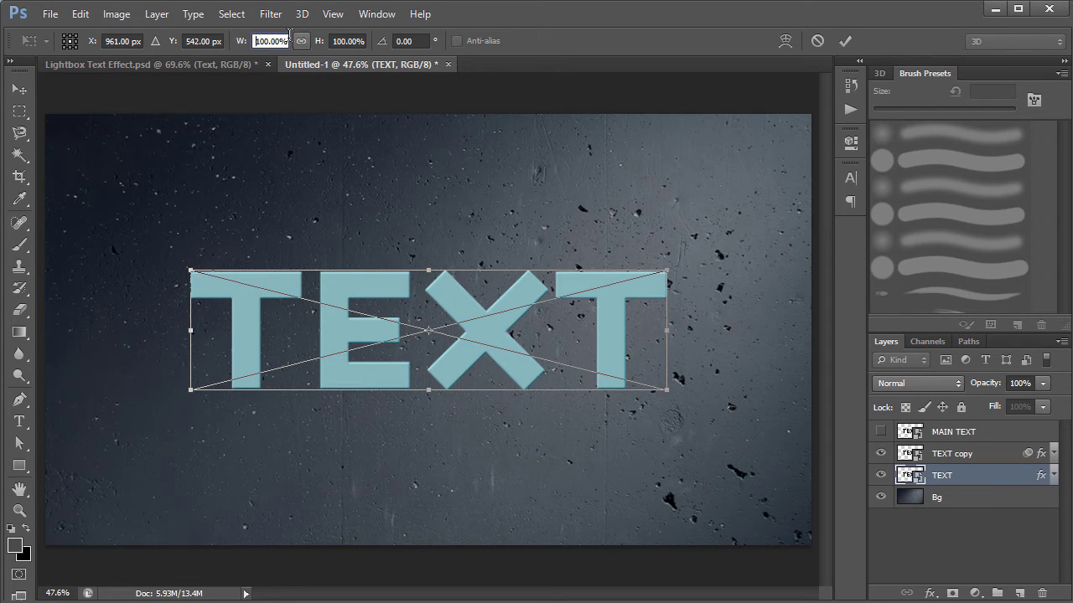
key(Right)
text(-0)
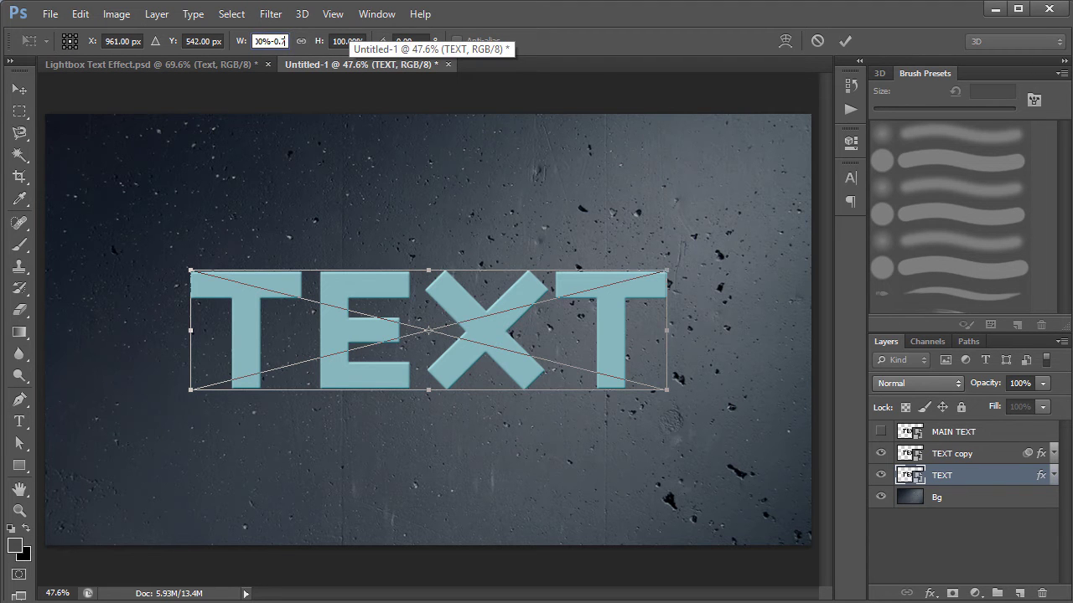
text(.1)
key(Return)
key(Return)
click(273, 39)
key(BackSpace)
key(BackSpace)
key(BackSpace)
key(BackSpace)
key(BackSpace)
key(BackSpace)
text(00-)
key(Return)
key(Return)
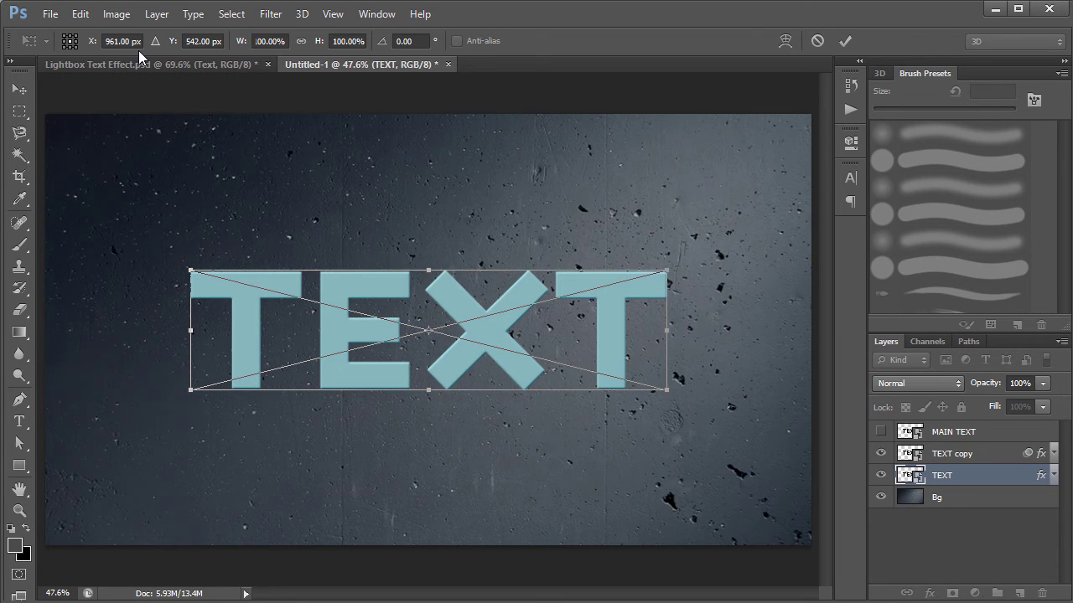
click(267, 42)
text(100-0.)
key(Return)
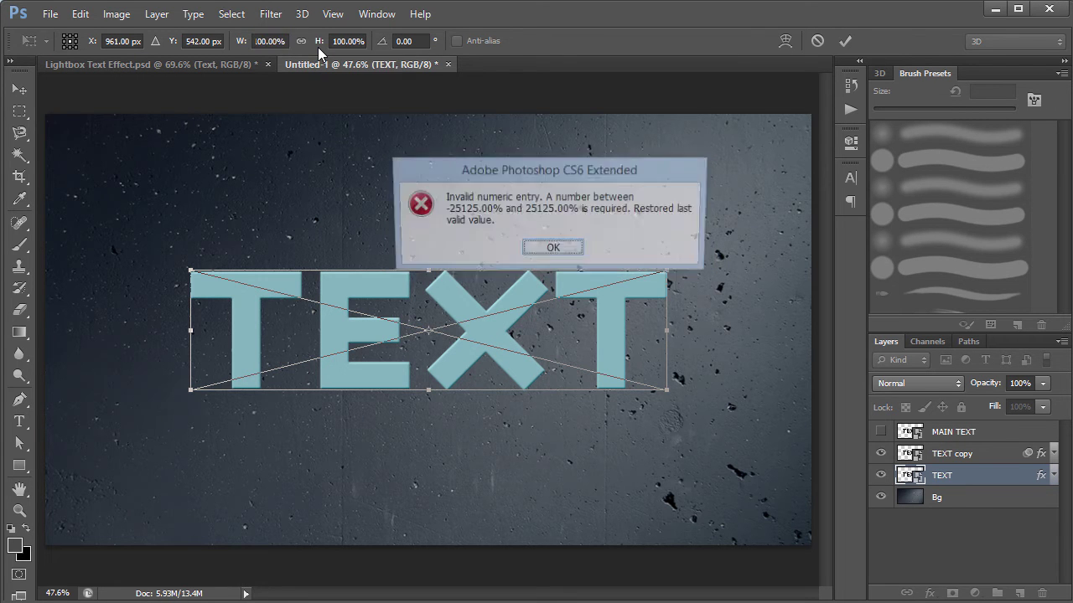
key(Return)
Step: Scale the TEXT layer to 99.3% width and 99% height and commit the transform
click(287, 41)
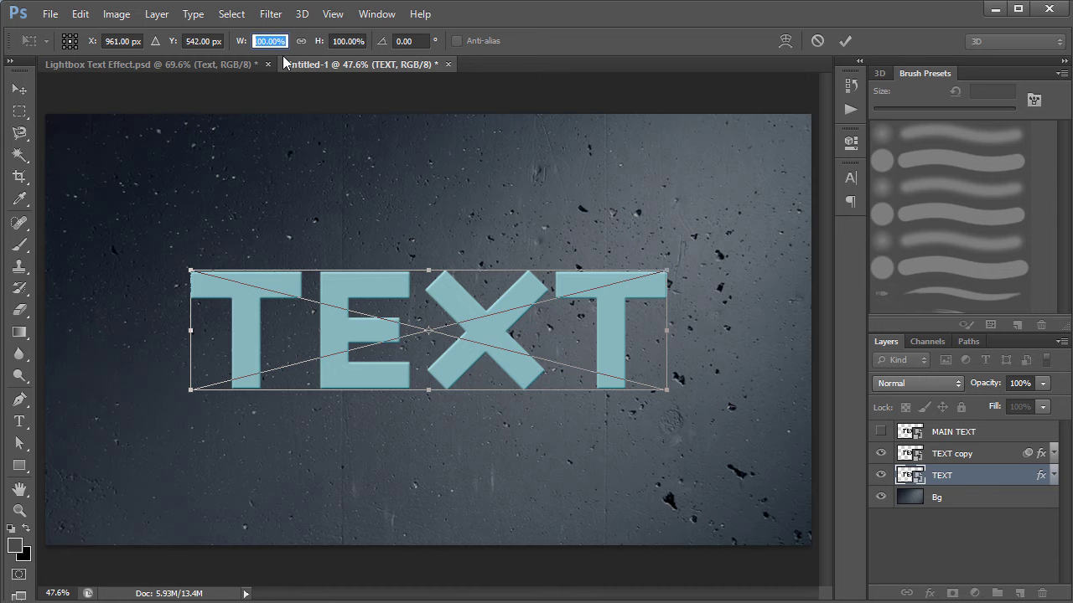
text(99.3)
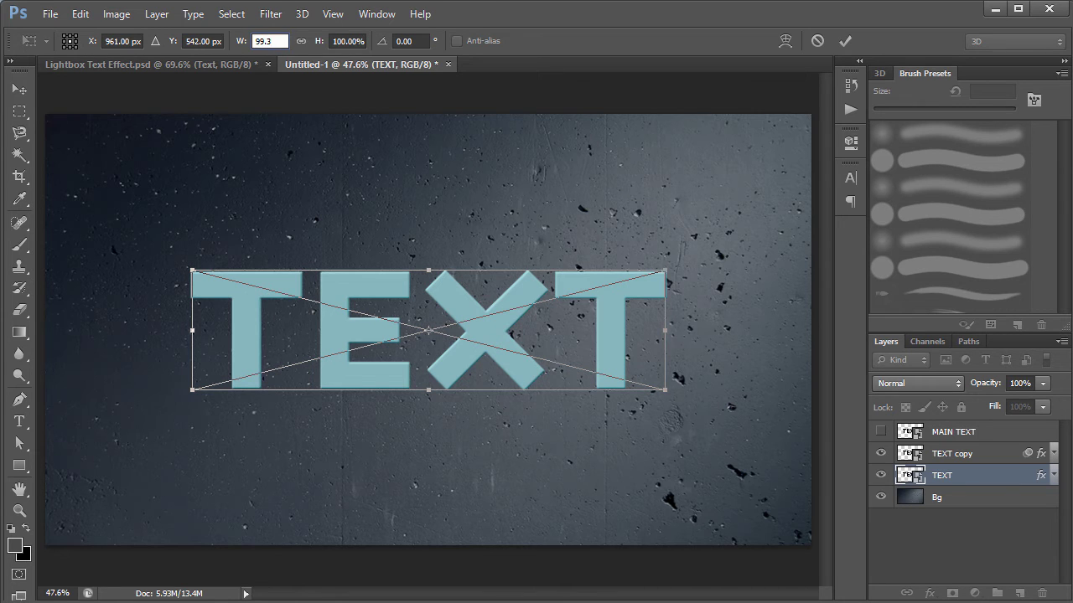
key(Return)
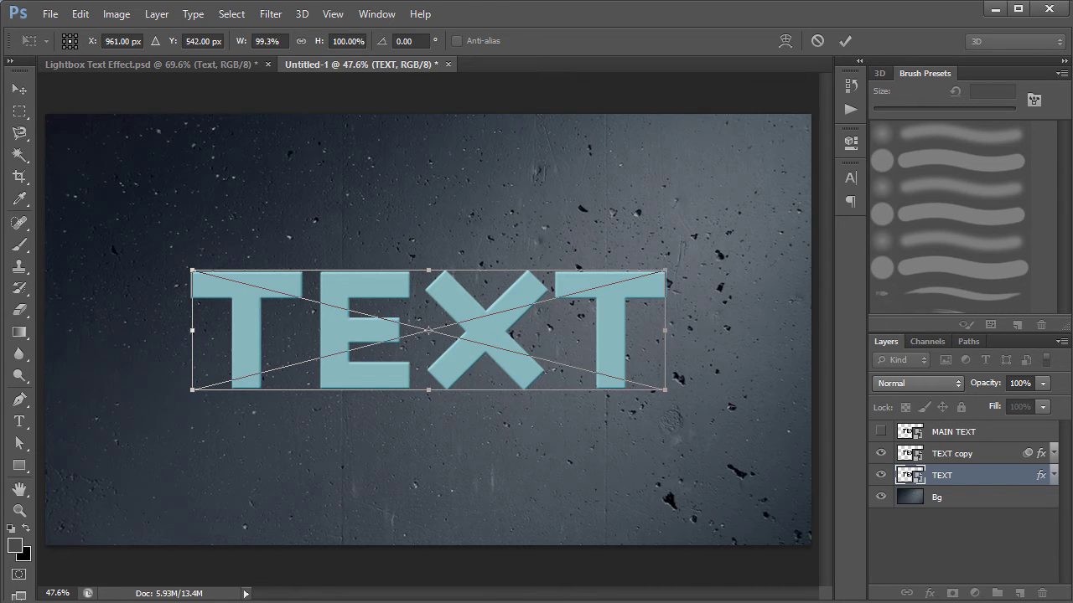
click(347, 37)
drag(366, 42, 323, 46)
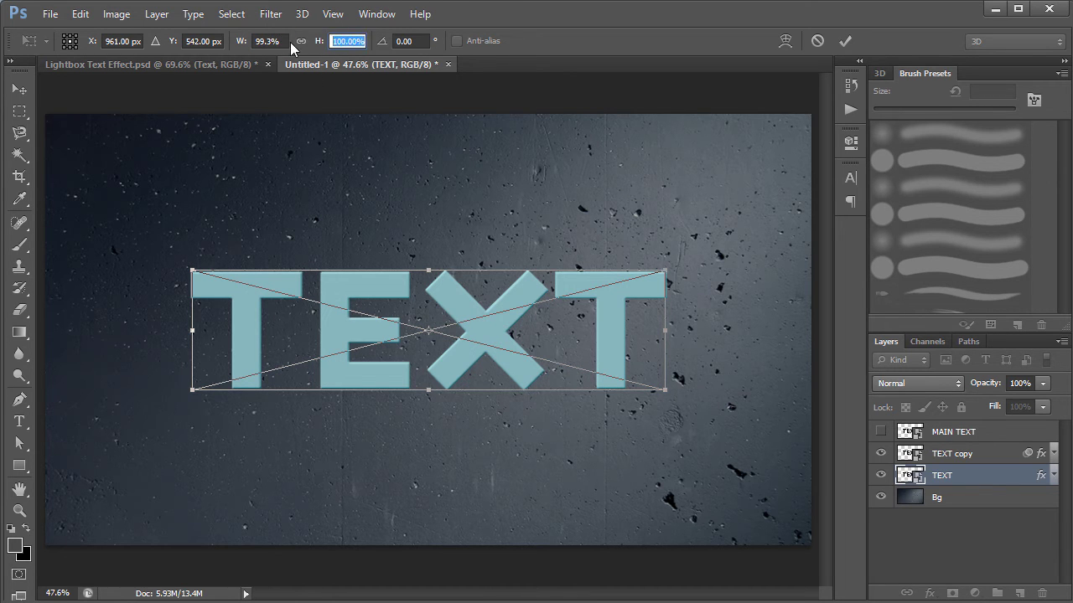
text(99)
key(Return)
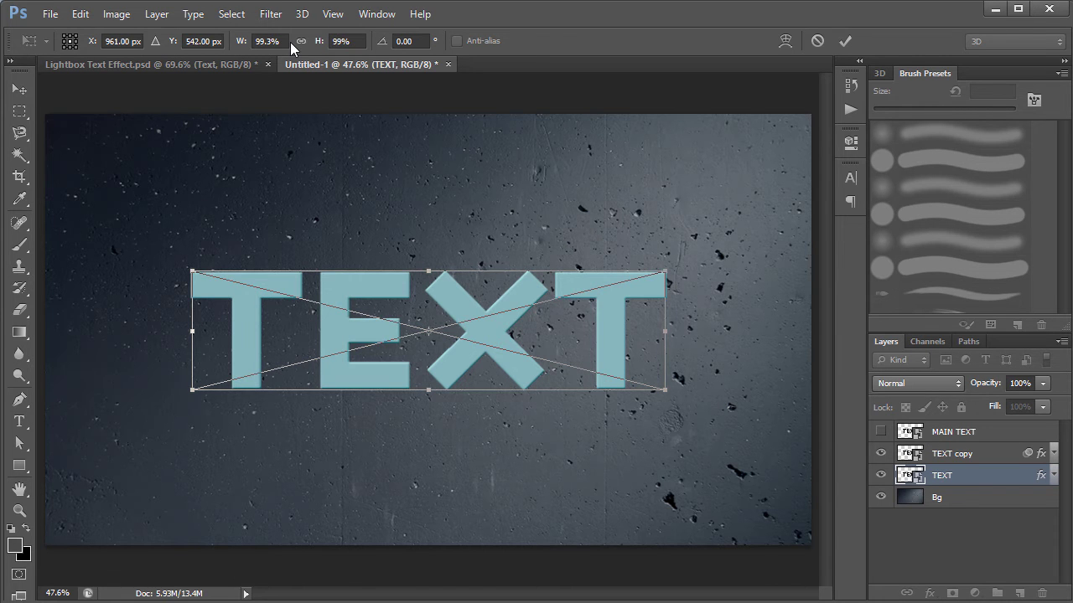
key(Return)
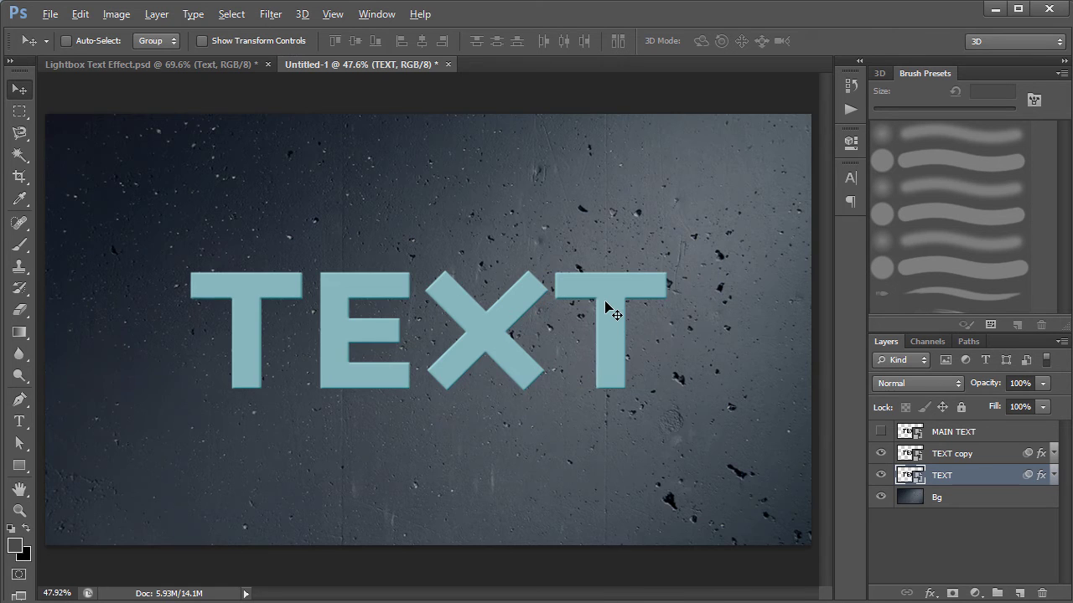
Step: Compare the letter edges at close range with the lower TEXT layer hidden and shown
scroll(606, 304, up, 4)
scroll(606, 304, up, 3)
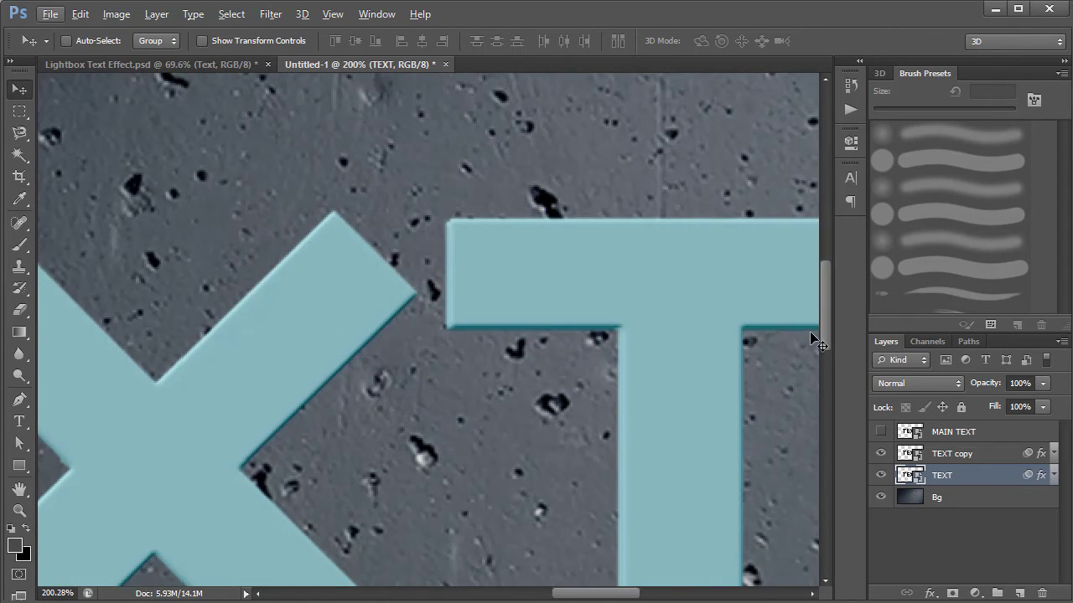
click(881, 475)
click(881, 475)
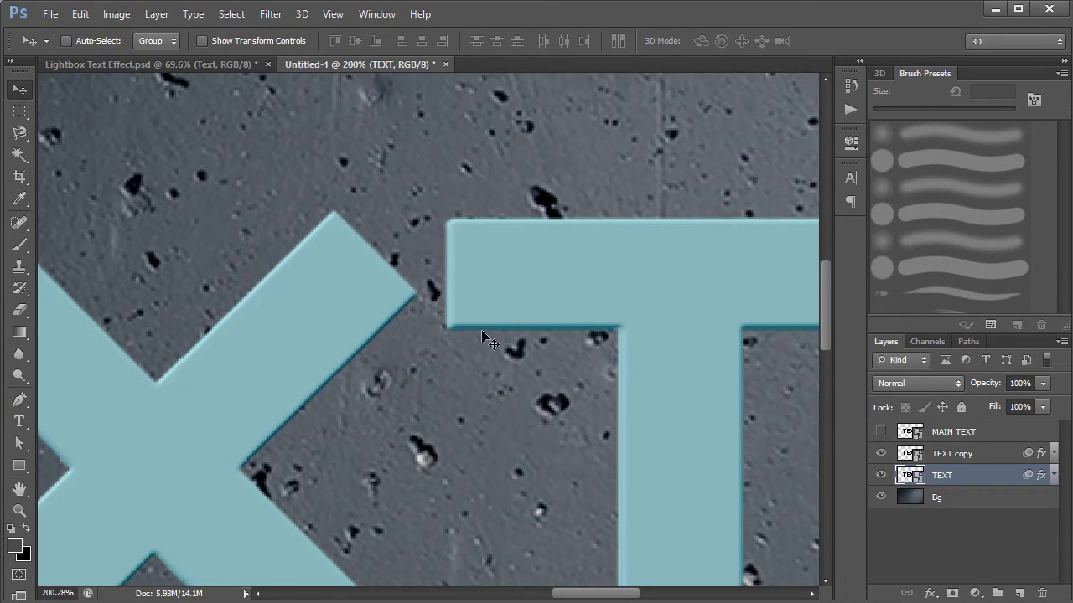
click(882, 475)
click(881, 475)
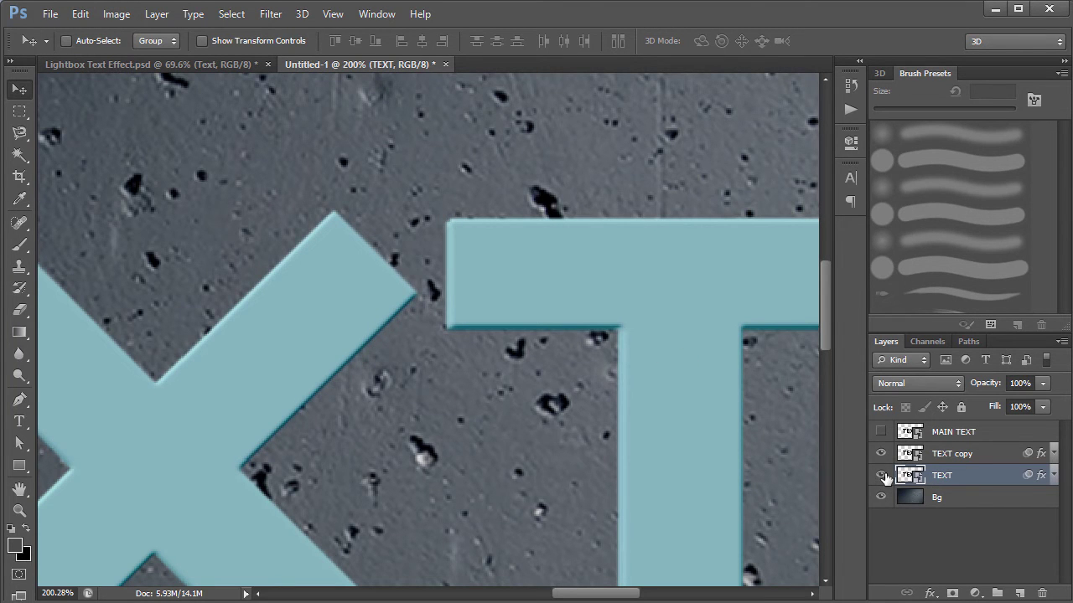
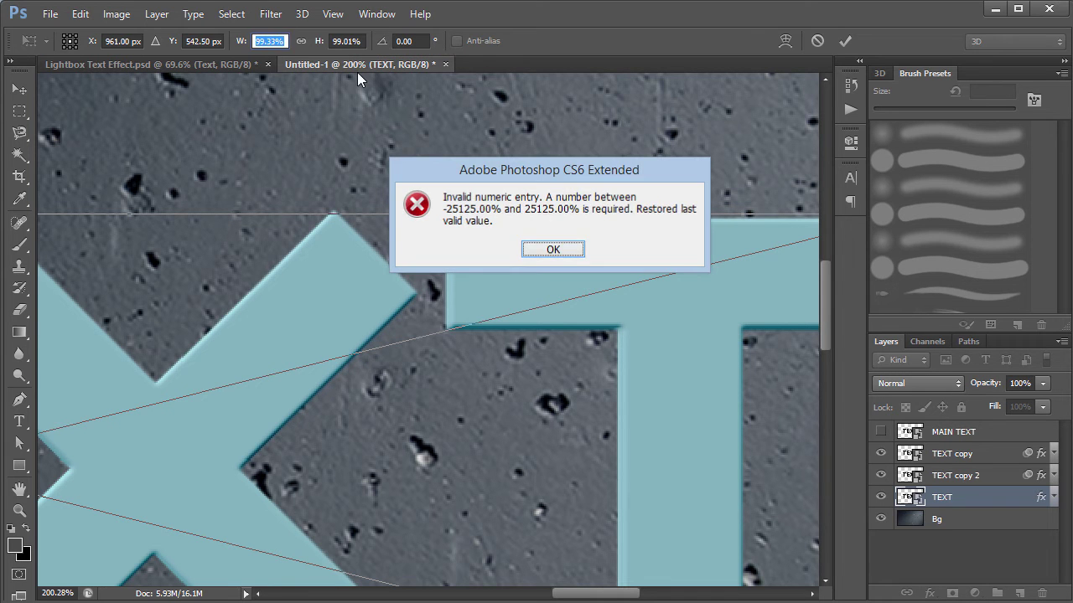
Step: Dismiss the numeric entry error and compute 99.3 - 0.7 in the Windows Calculator
key(Return)
click(286, 41)
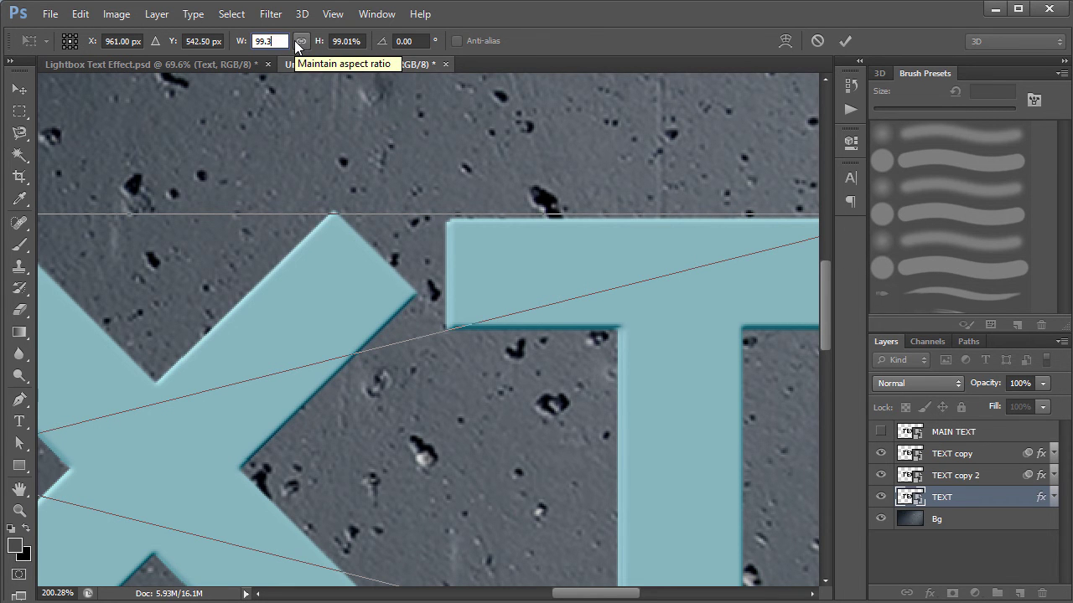
key(super)
text(clac)
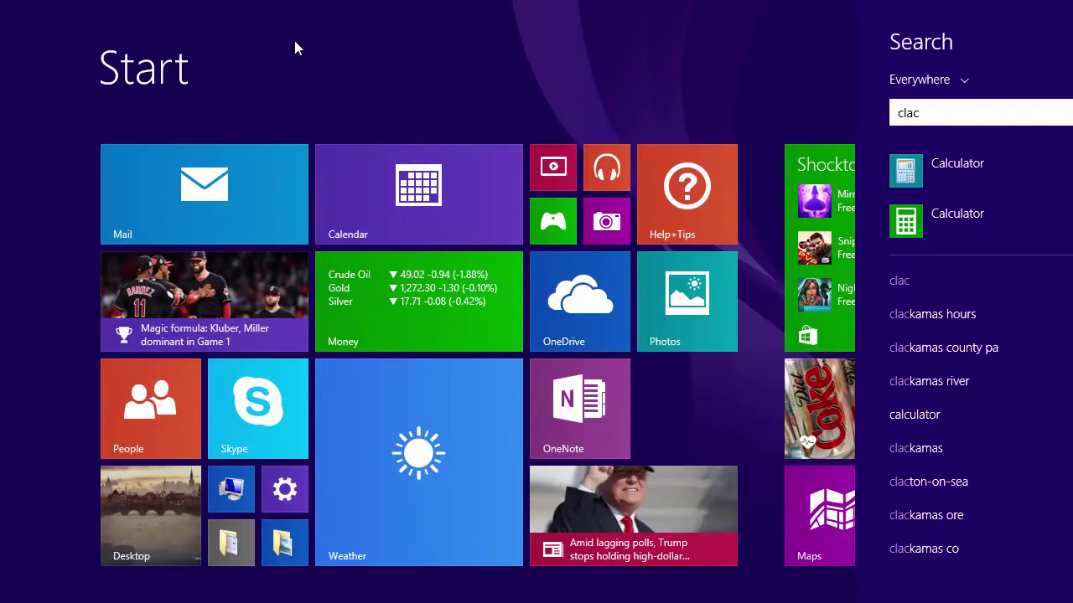
key(Down)
key(Return)
text(99.3 - 0.7)
key(Return)
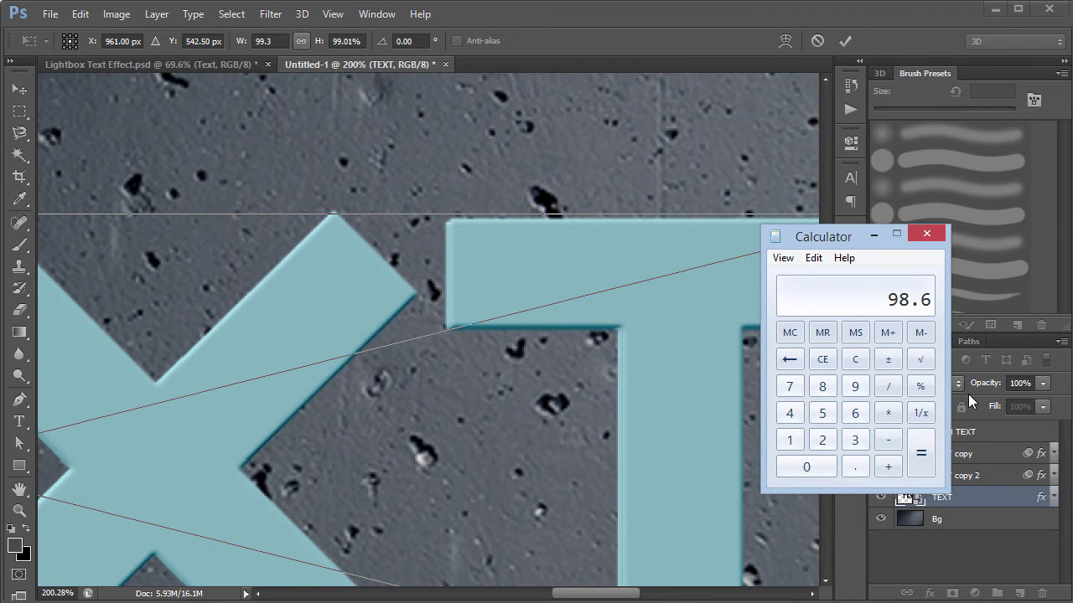
Step: Return to Photoshop, scale the TEXT layer to 98.6% width and 98% height, and commit the transform
click(281, 48)
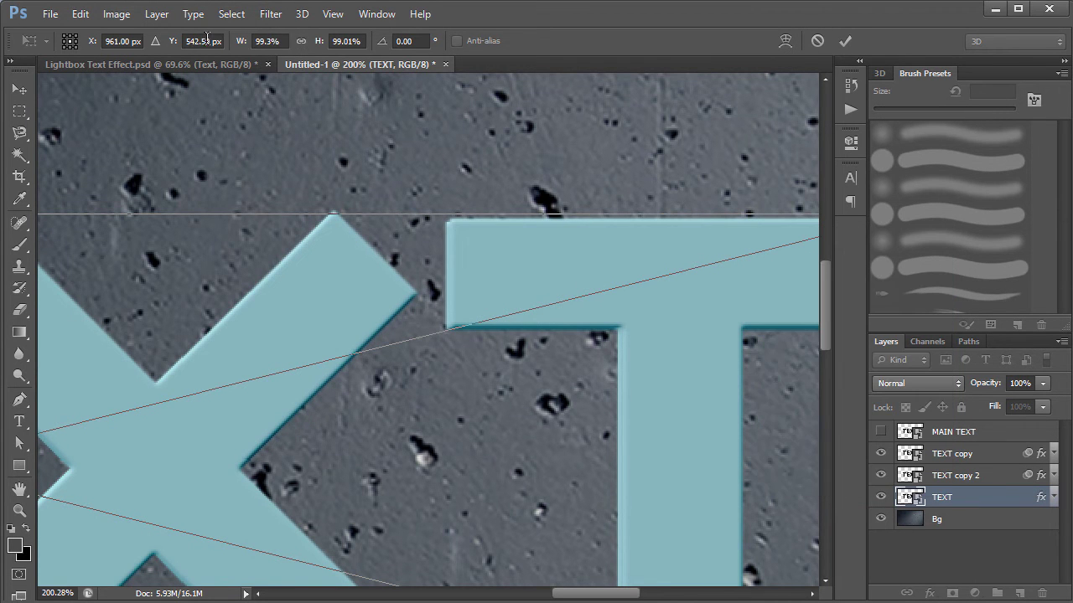
click(272, 41)
text(98.6)
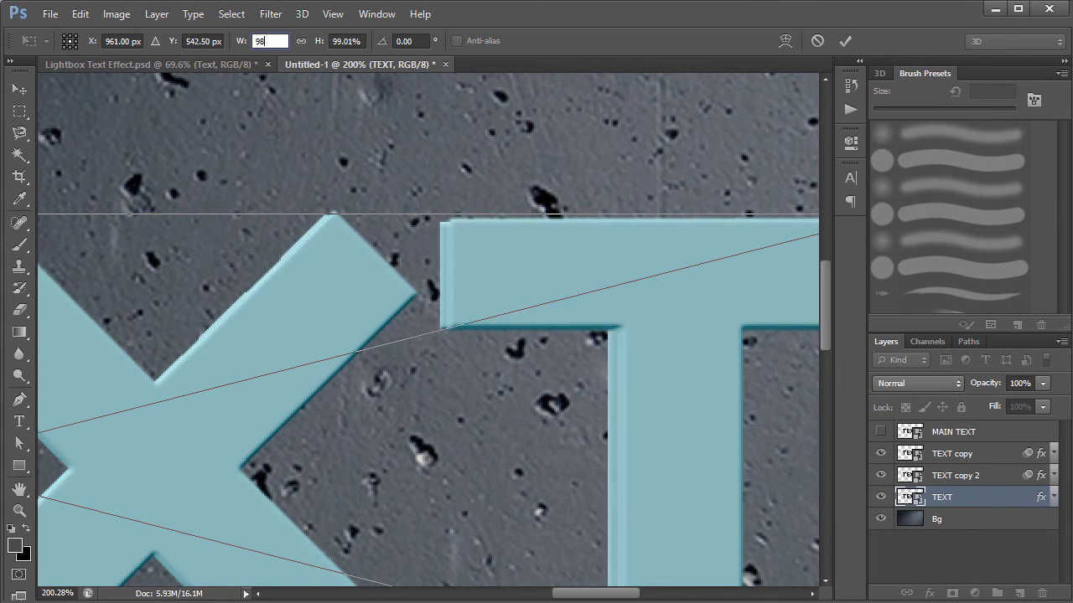
click(364, 40)
text(98)
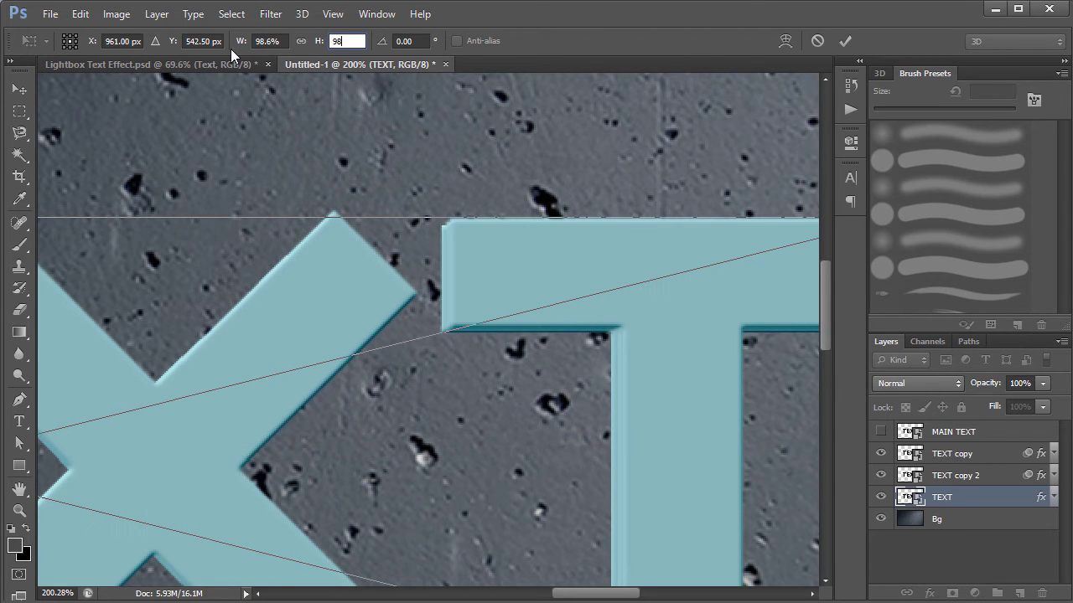
key(Return)
key(Return)
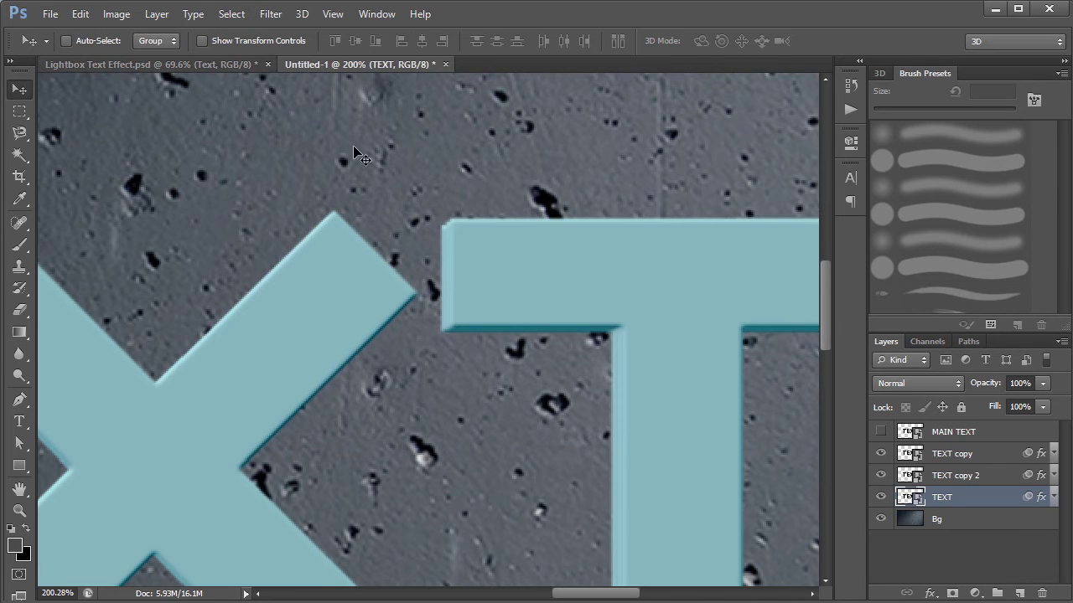
Step: Duplicate the TEXT layer and select the original beneath its new copy
key(ctrl+0)
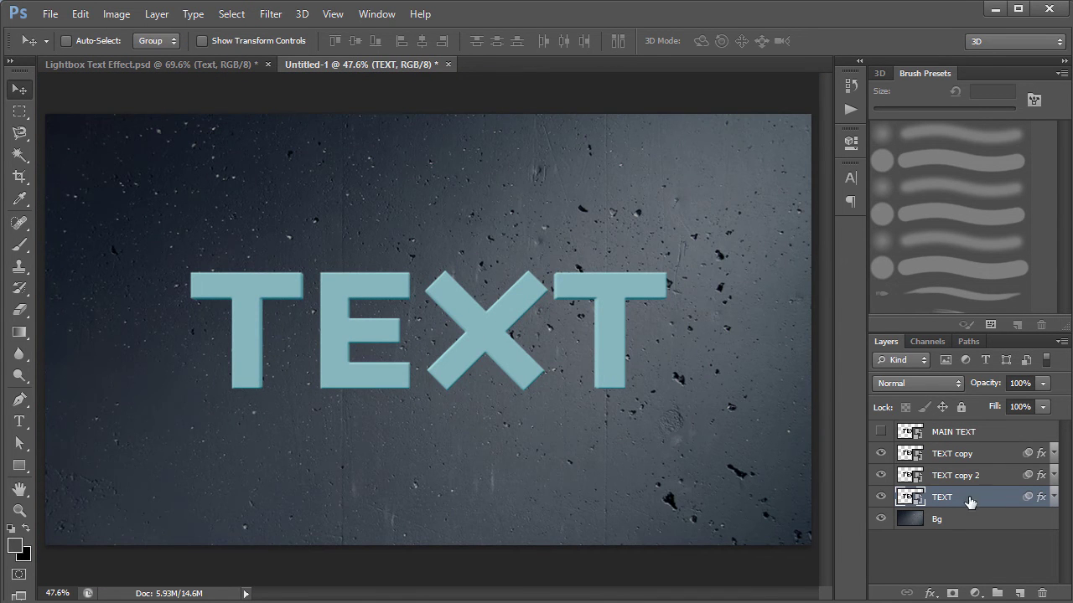
key(ctrl+j)
click(974, 518)
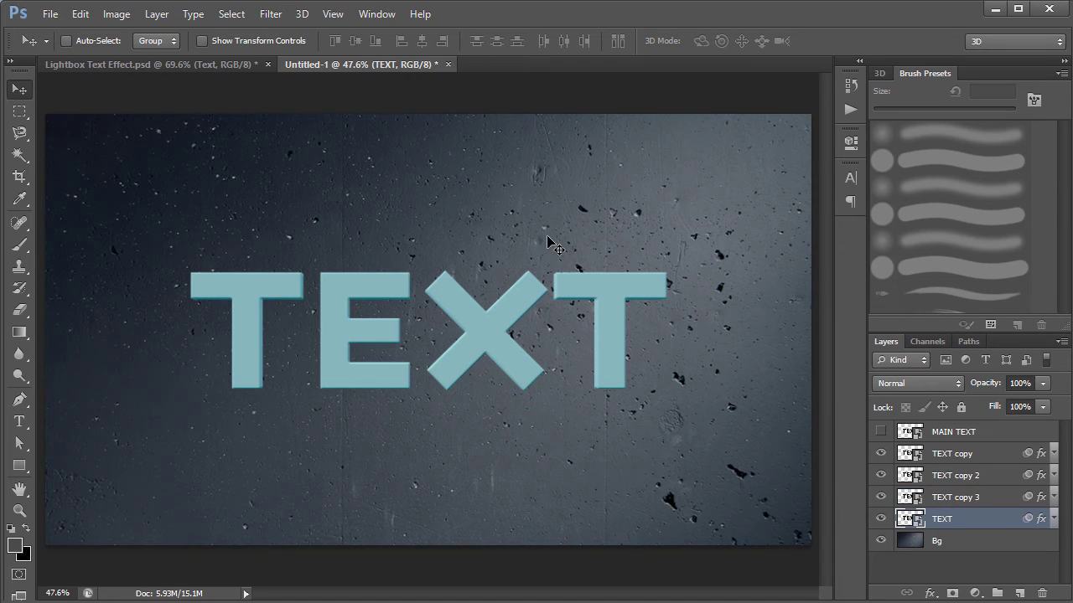
Step: Switch to Calculator, subtract another 0.7 from the previous result, and return to Photoshop
key(alt+Tab)
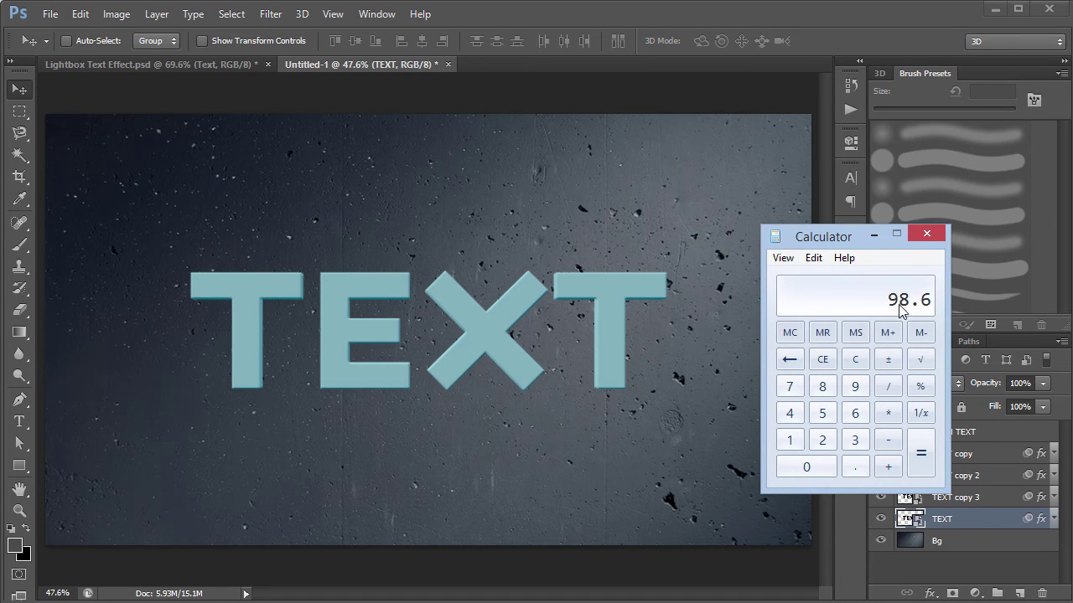
text(0.7)
key(Return)
click(447, 214)
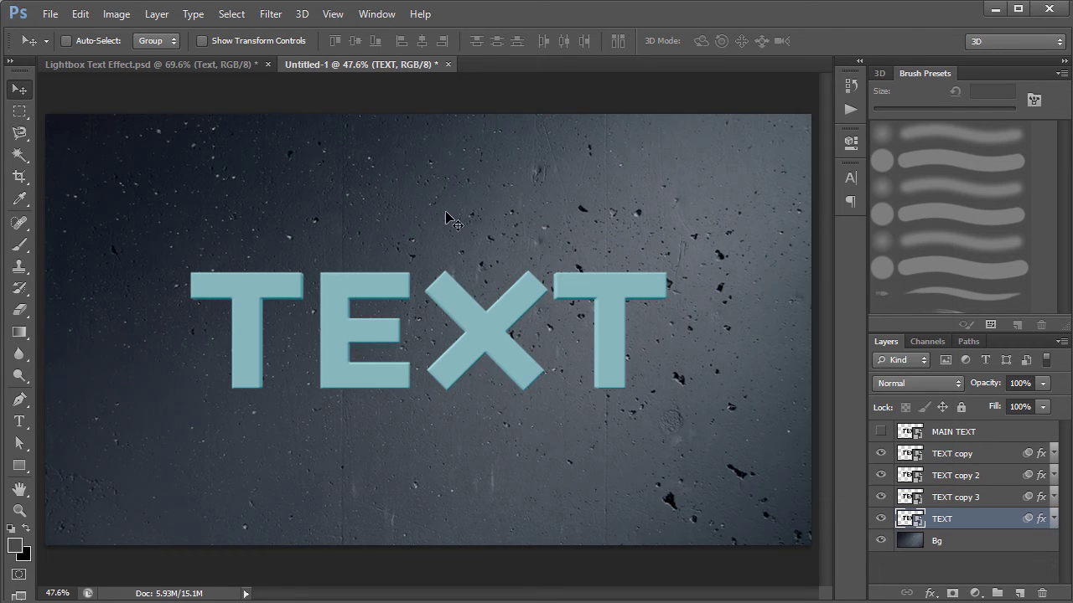
Step: Transform the lowest TEXT layer to 97.9% width and 97% height
key(ctrl+t)
key(Return)
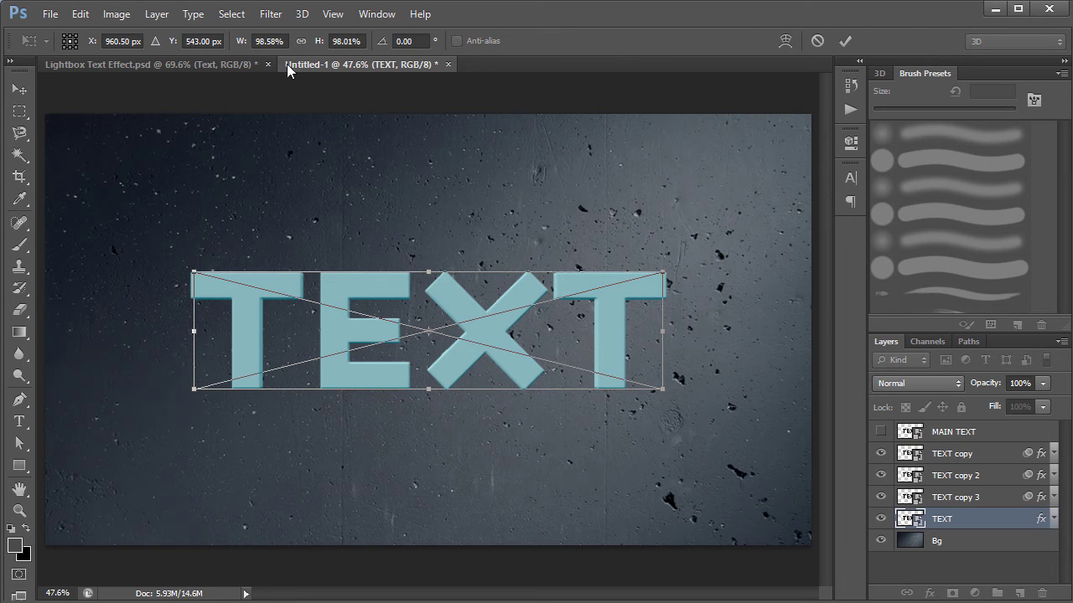
double_click(270, 41)
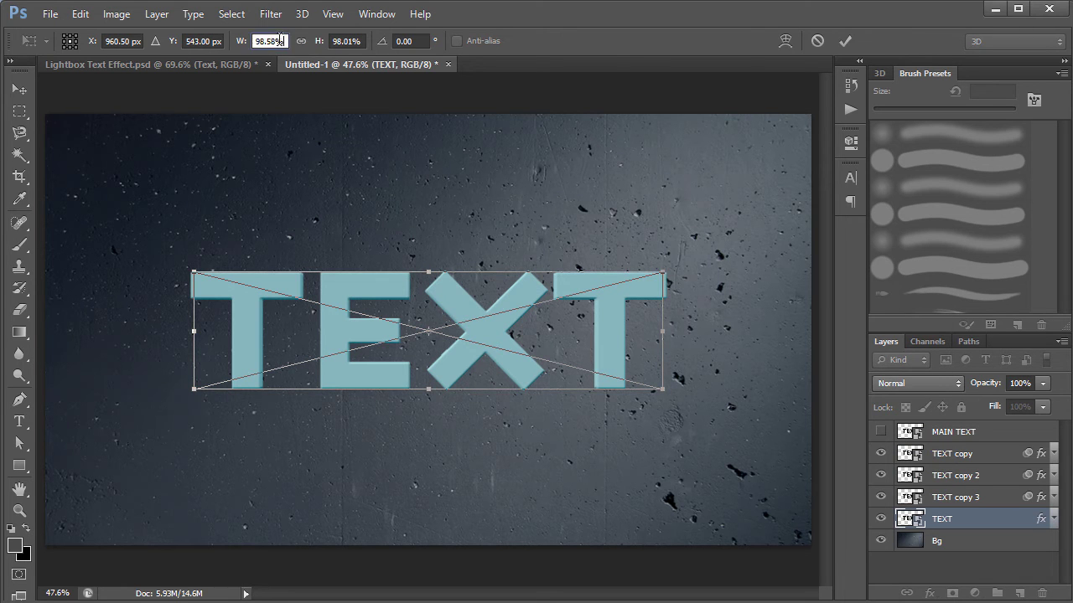
text(97.9)
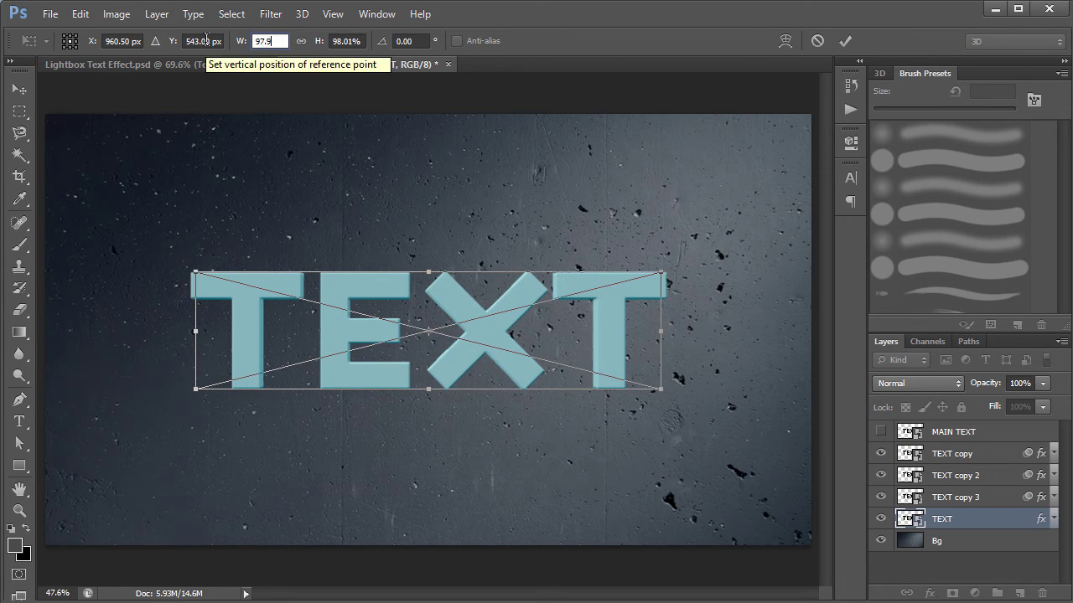
key(Tab)
text(97)
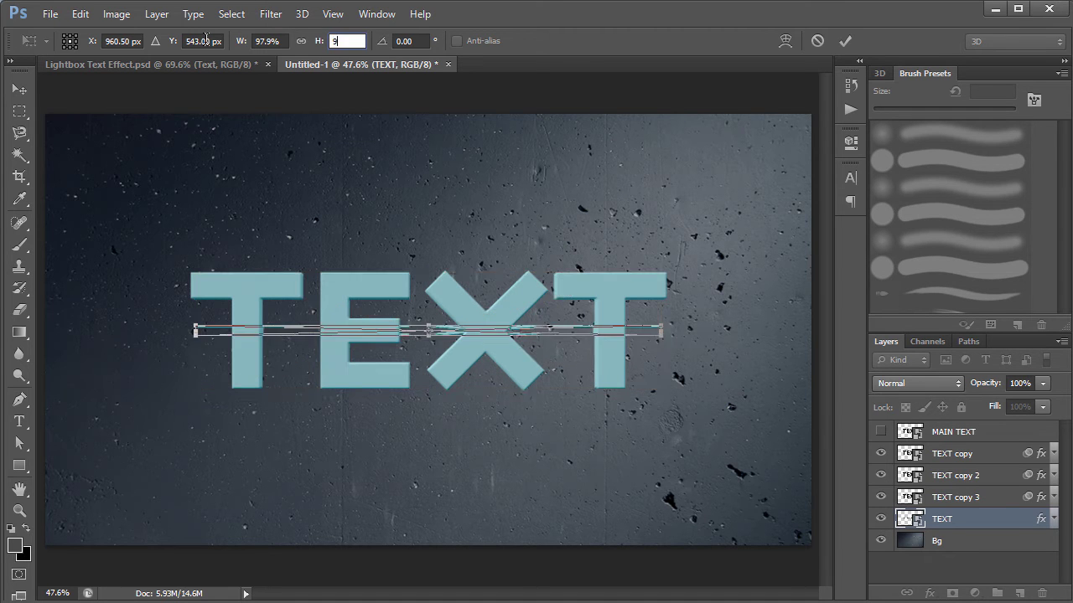
key(Return)
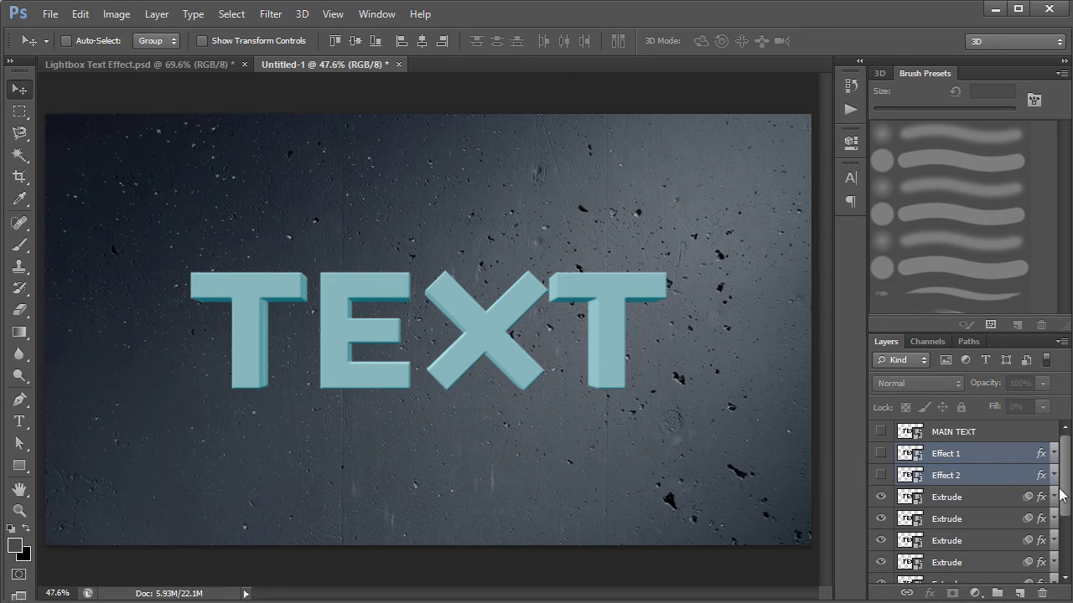
Step: Select all the Extrude layers between Effect 2 and Bg and group them
click(997, 497)
drag(1066, 481, 1066, 536)
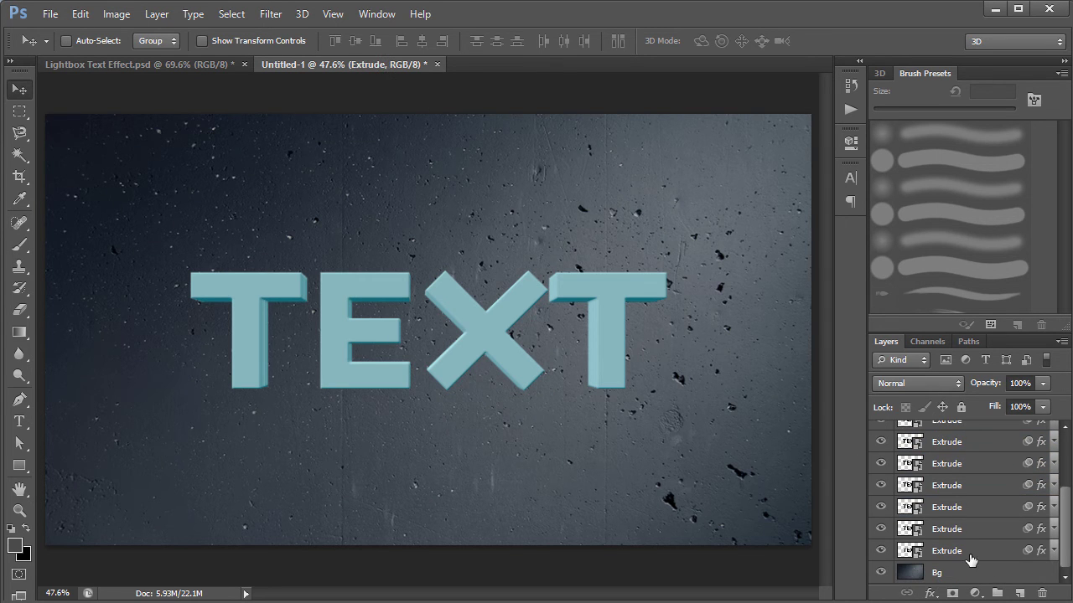
shift+click(971, 553)
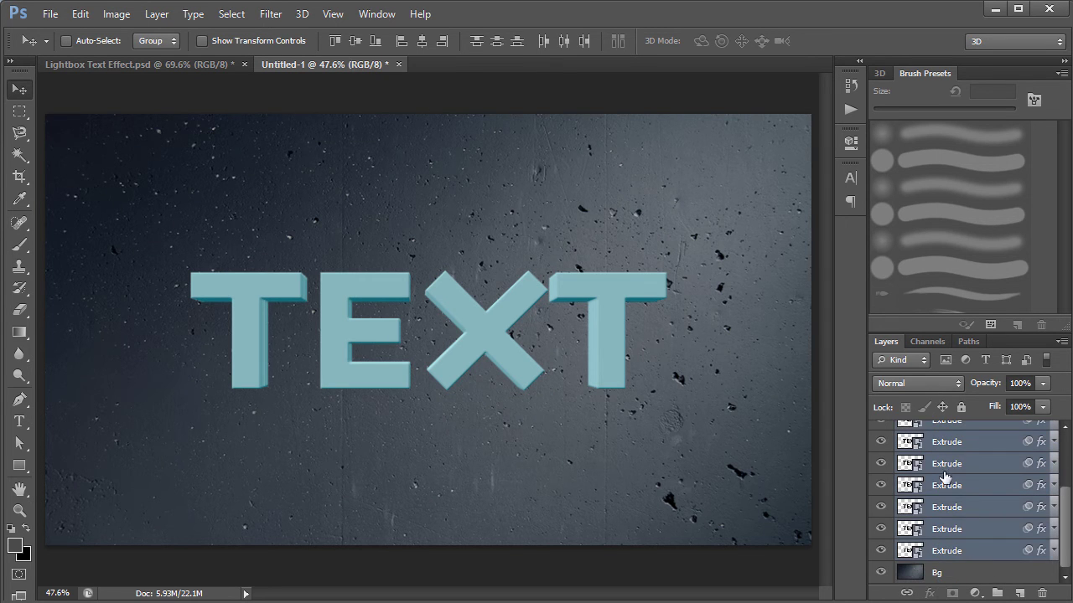
drag(1066, 530, 1065, 435)
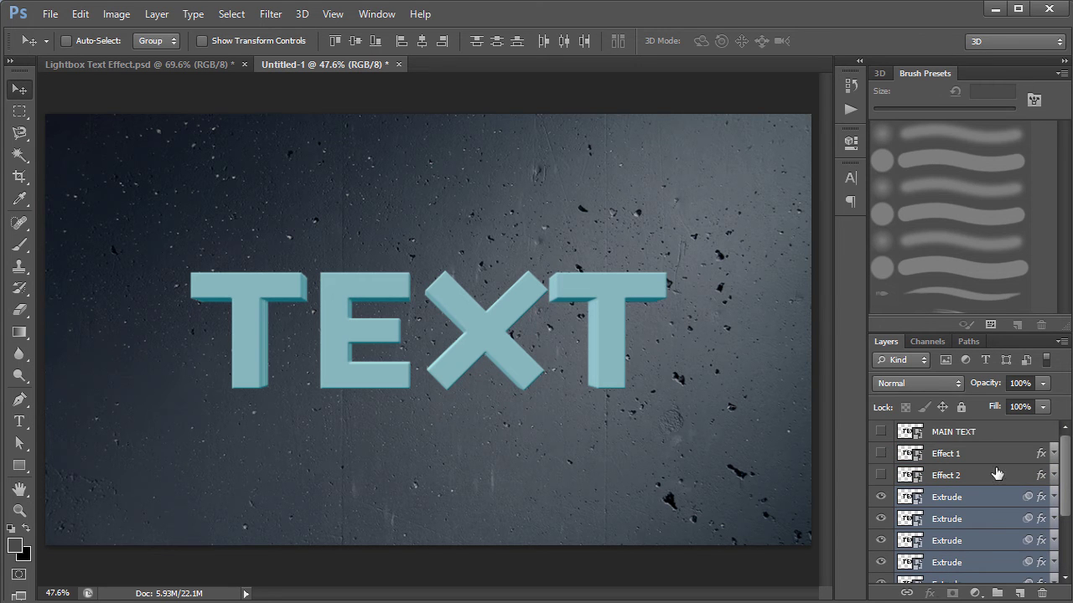
key(ctrl+g)
Step: Rename the new layer group as Extrude
double_click(939, 499)
text(Extrude)
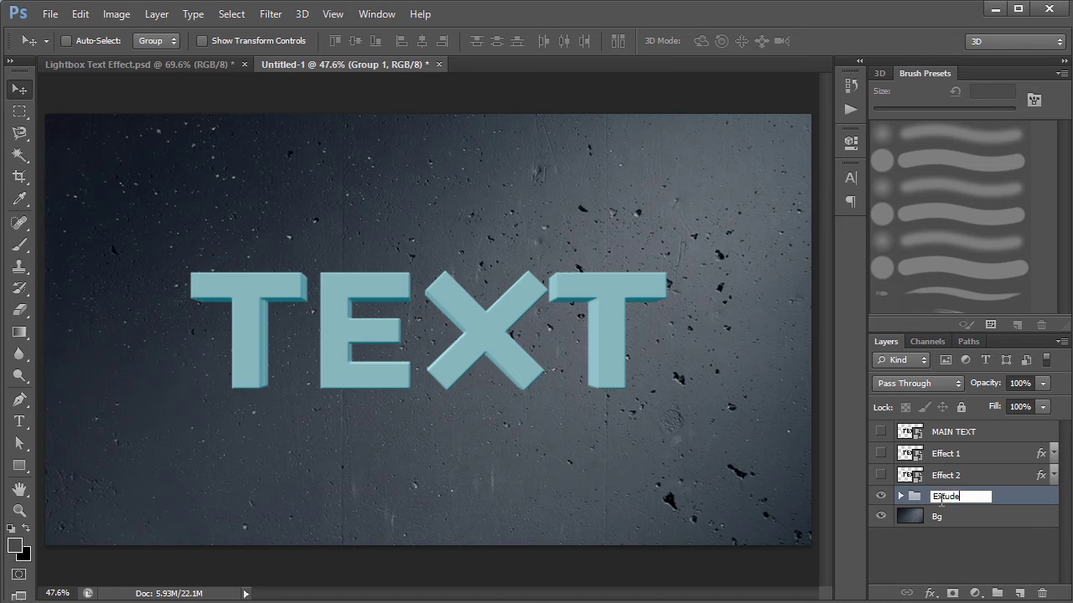
text(xtude)
key(BackSpace)
key(BackSpace)
key(BackSpace)
key(BackSpace)
key(BackSpace)
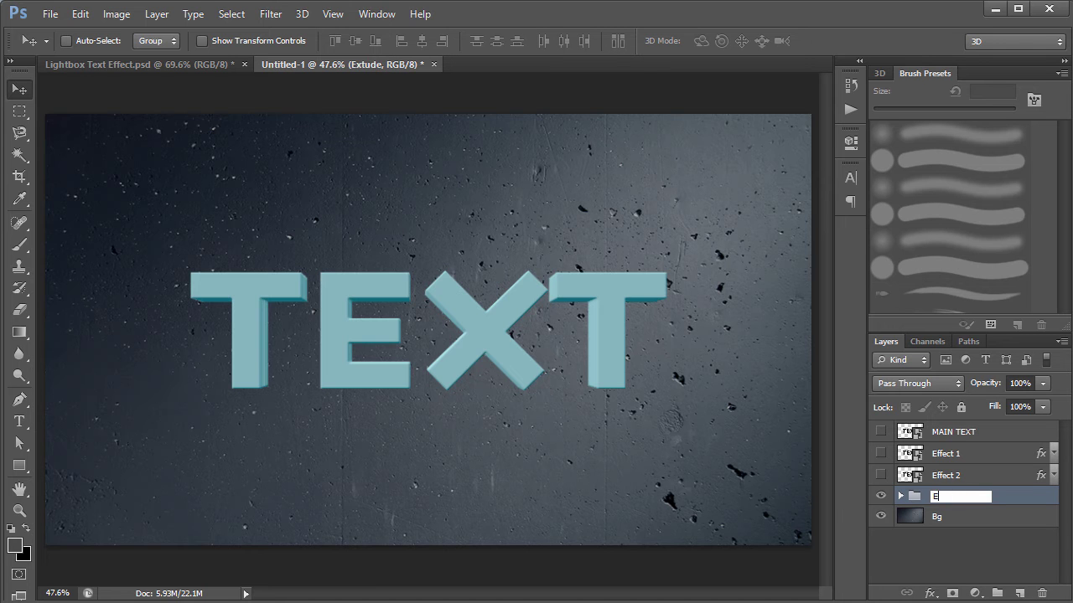
text(xtrude)
key(Return)
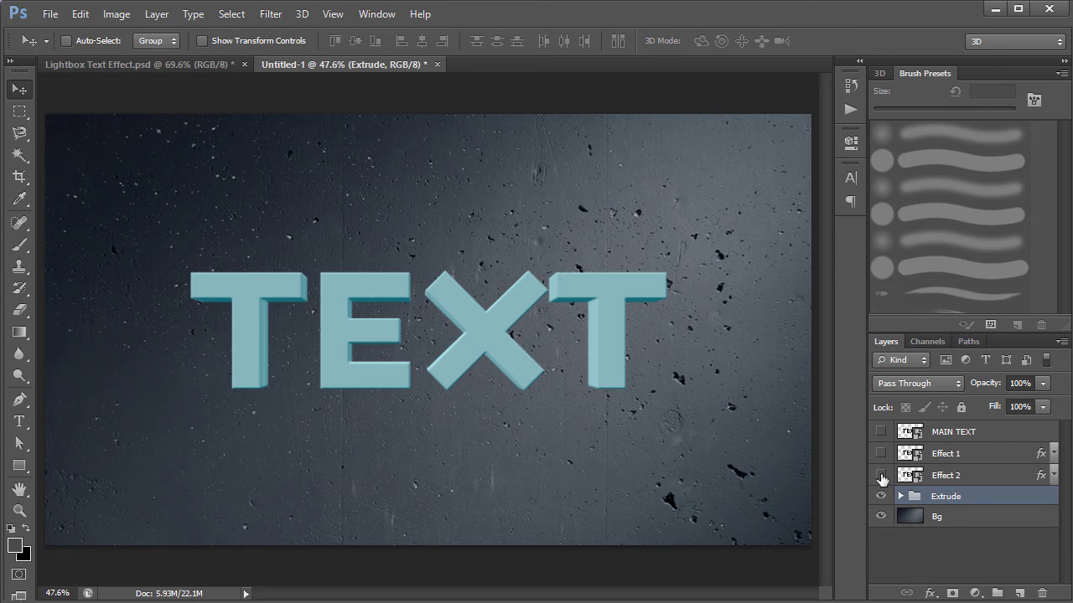
Step: Make the hidden Effect 1 and Effect 2 layers visible above the Extrude group
click(947, 476)
click(947, 457)
click(947, 478)
click(880, 453)
click(880, 475)
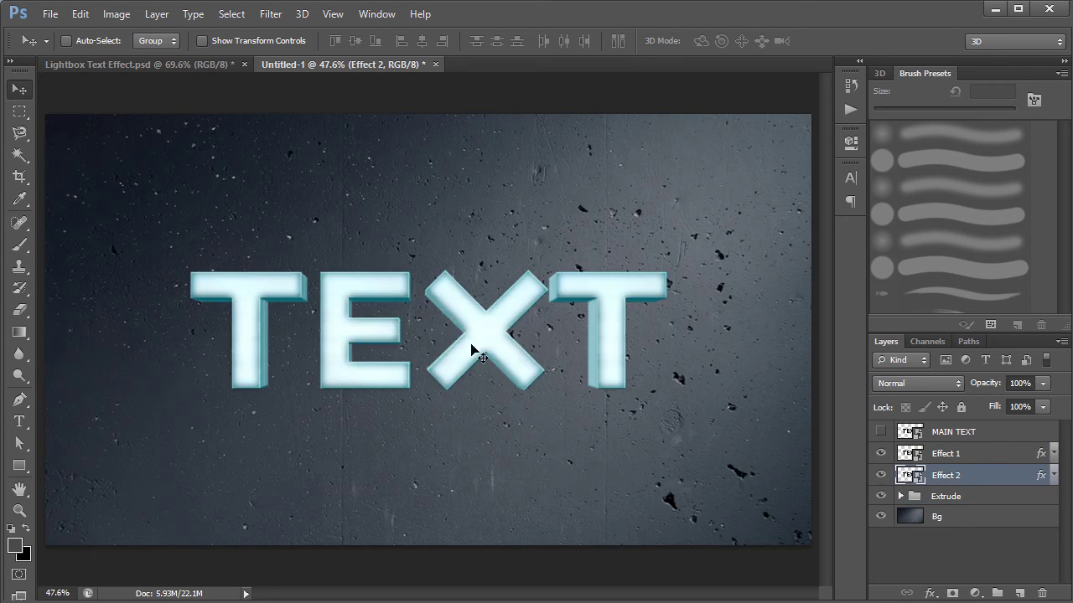
click(953, 434)
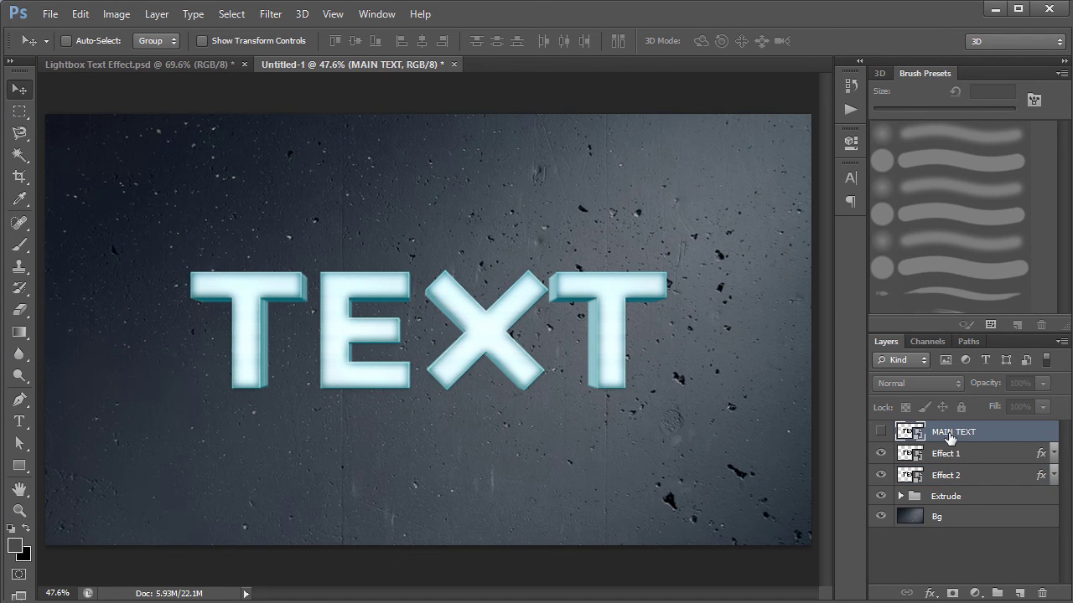
key(ctrl+j)
key(Delete)
Step: Try the Effect 1 layer style without Contour and with a 13 px Inner Shadow size, and discard the changes
click(947, 454)
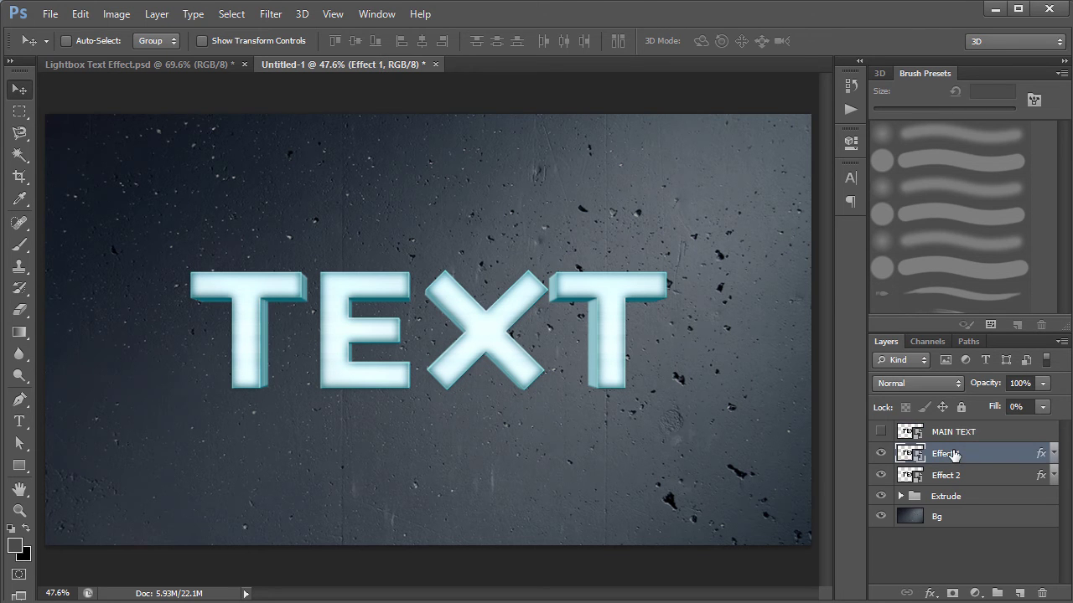
double_click(1012, 456)
click(496, 157)
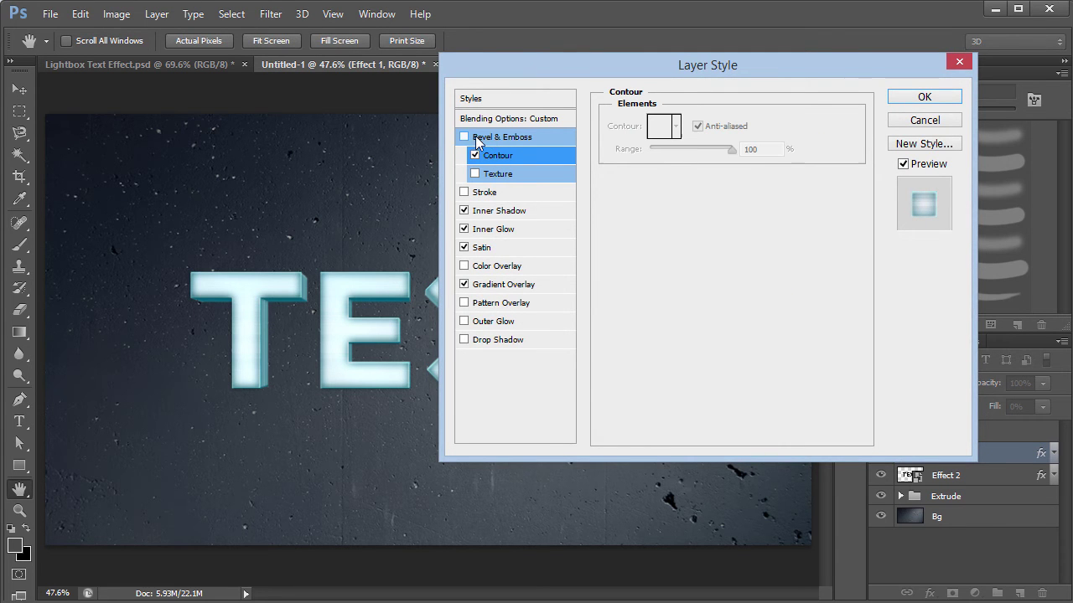
click(474, 156)
click(508, 212)
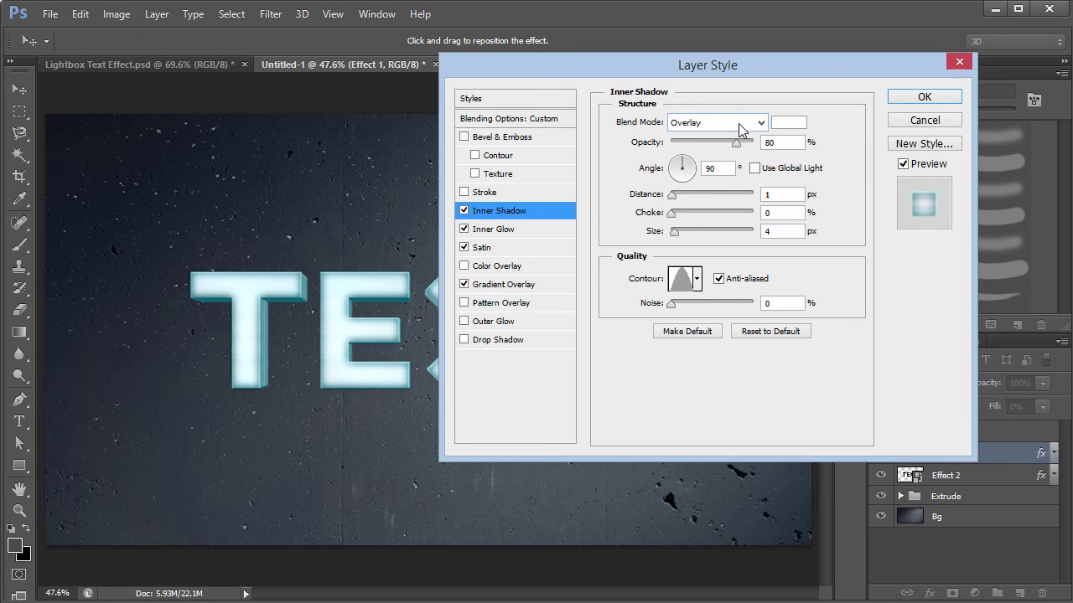
click(788, 123)
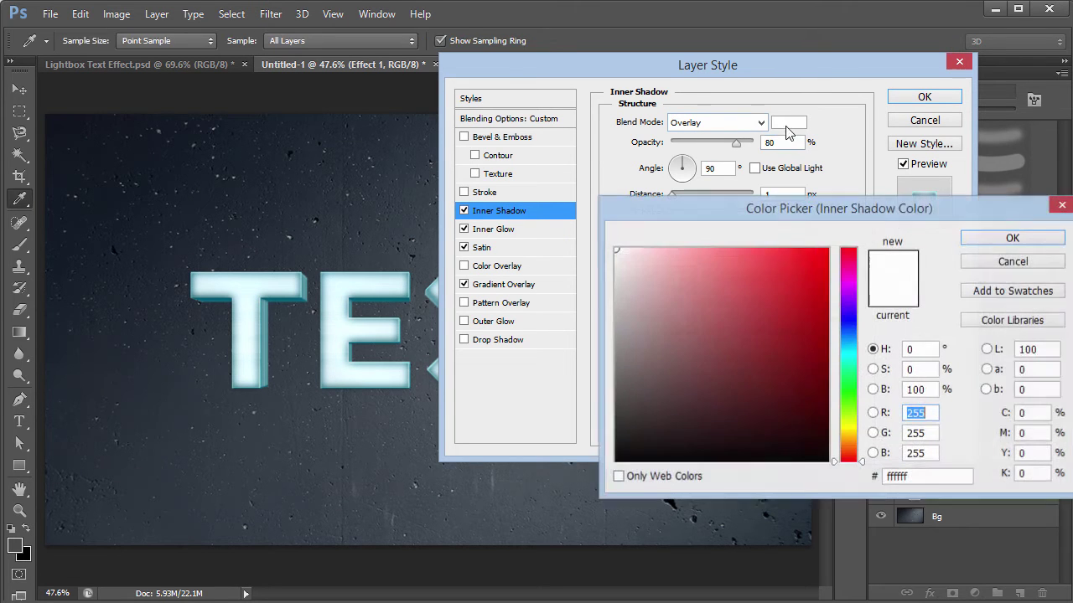
click(1004, 237)
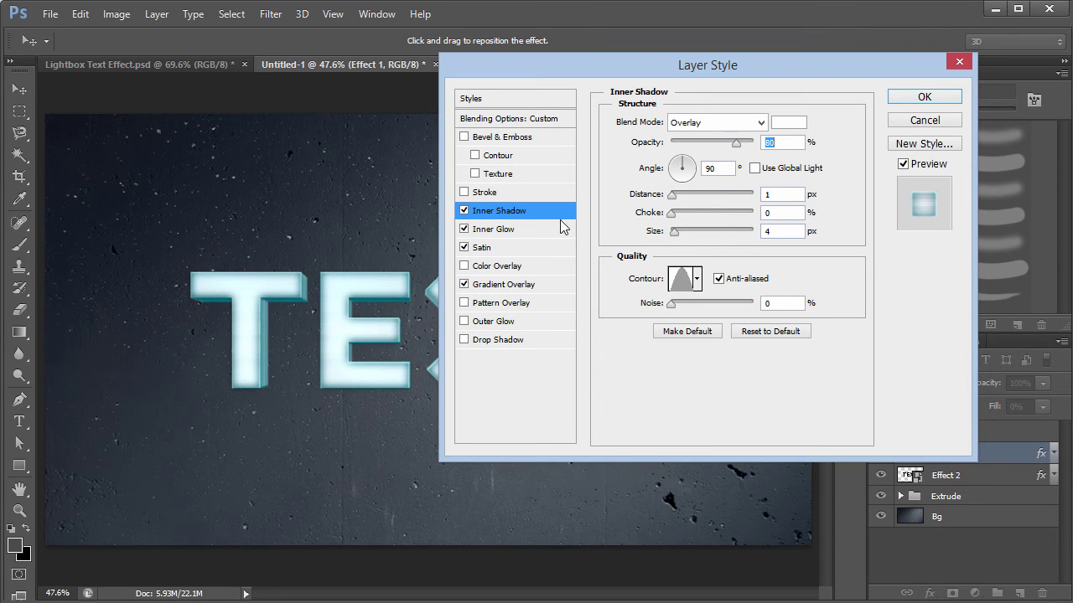
mouse_move(674, 231)
mouse_down()
mouse_move(691, 231)
mouse_move(680, 231)
mouse_up()
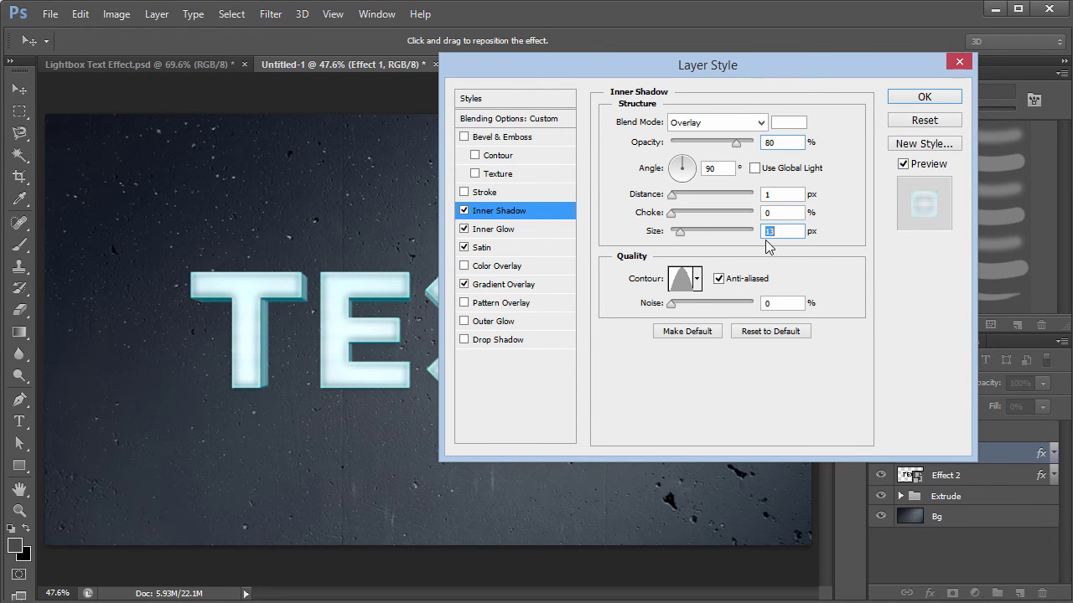
click(924, 98)
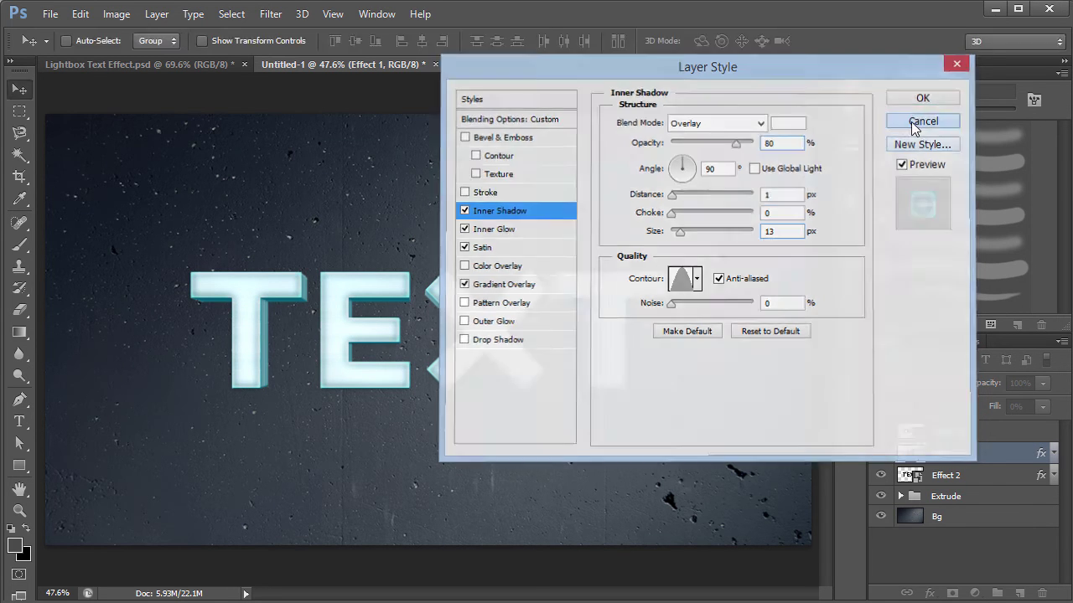
Step: Reopen the Effect 1 layer style and examine its Inner Glow settings, including the glow colour
double_click(1000, 463)
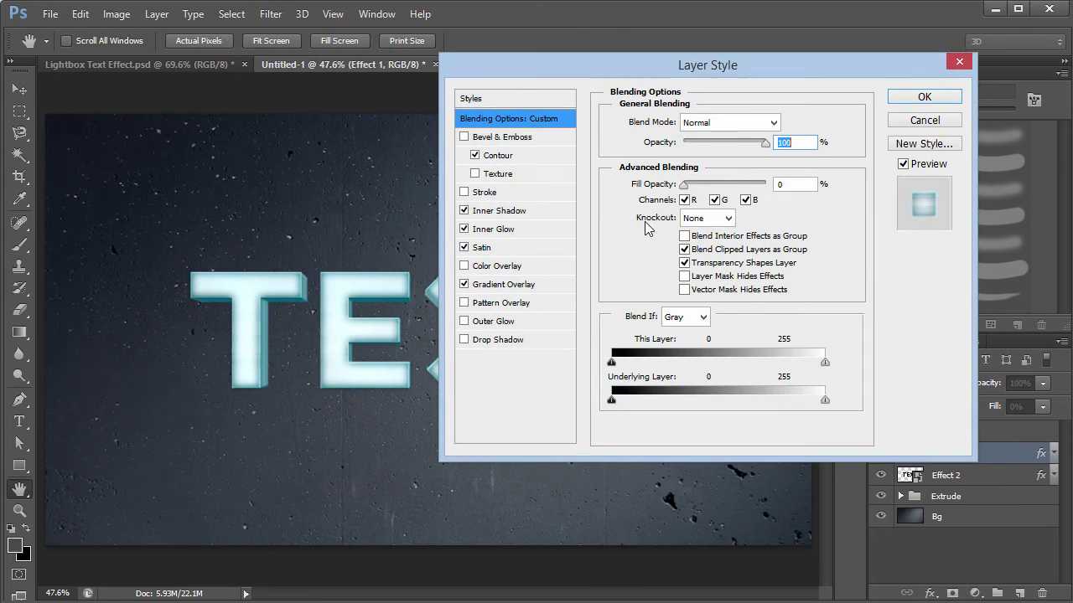
click(486, 211)
click(486, 229)
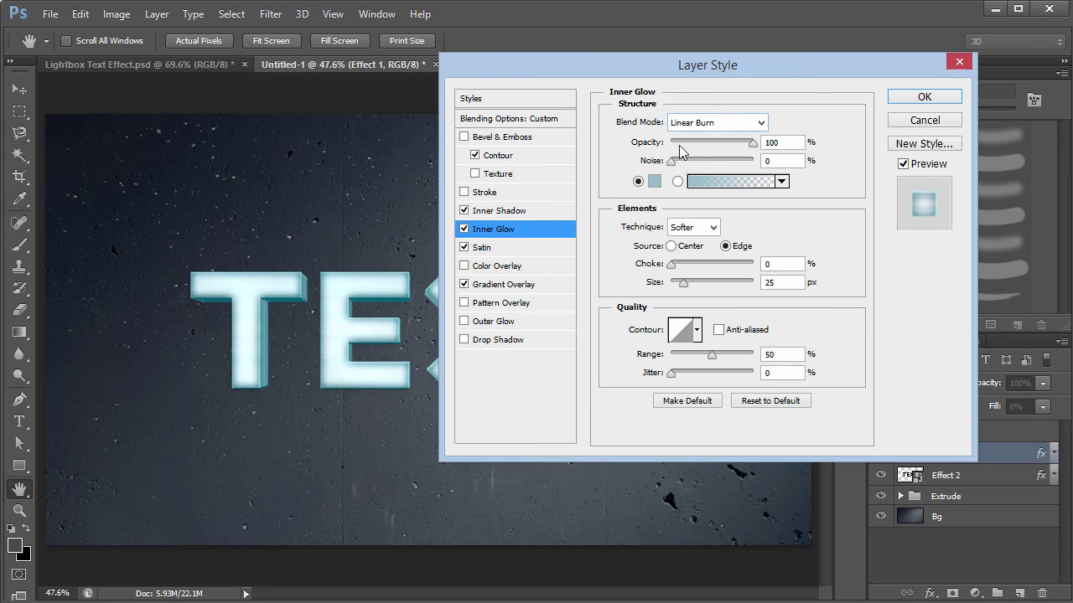
click(653, 181)
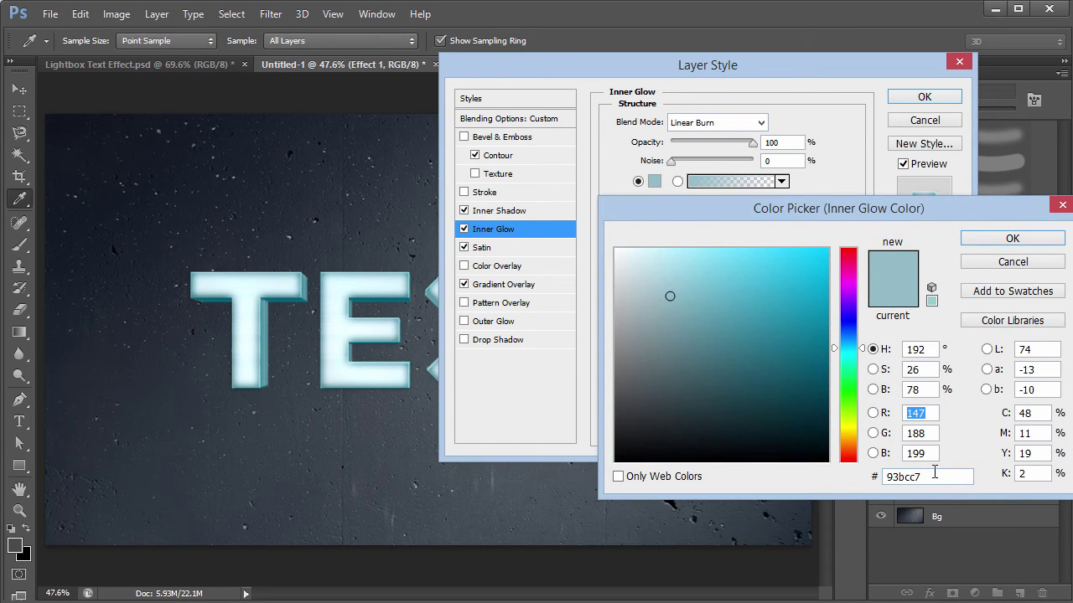
click(1012, 239)
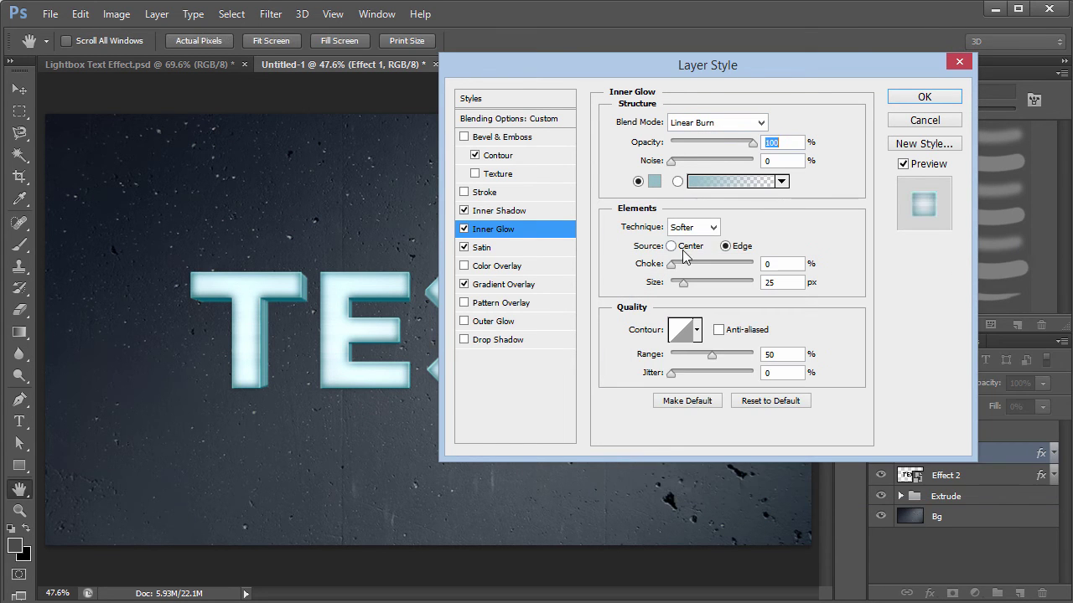
Step: Examine the Satin settings of the Effect 1 layer style, including its colour and the available contour presets
click(481, 248)
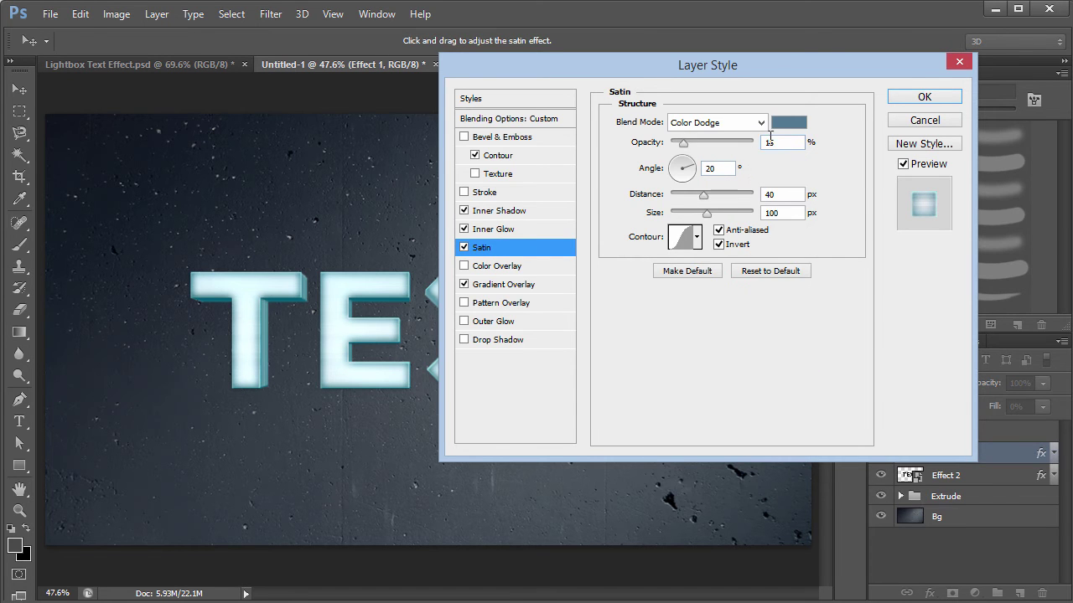
click(788, 123)
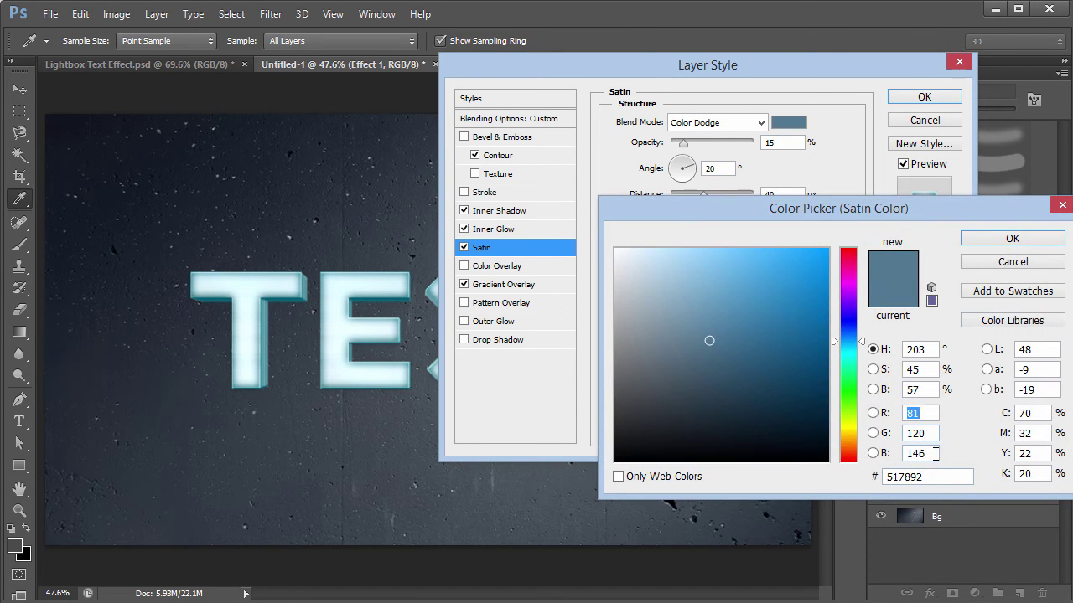
click(994, 261)
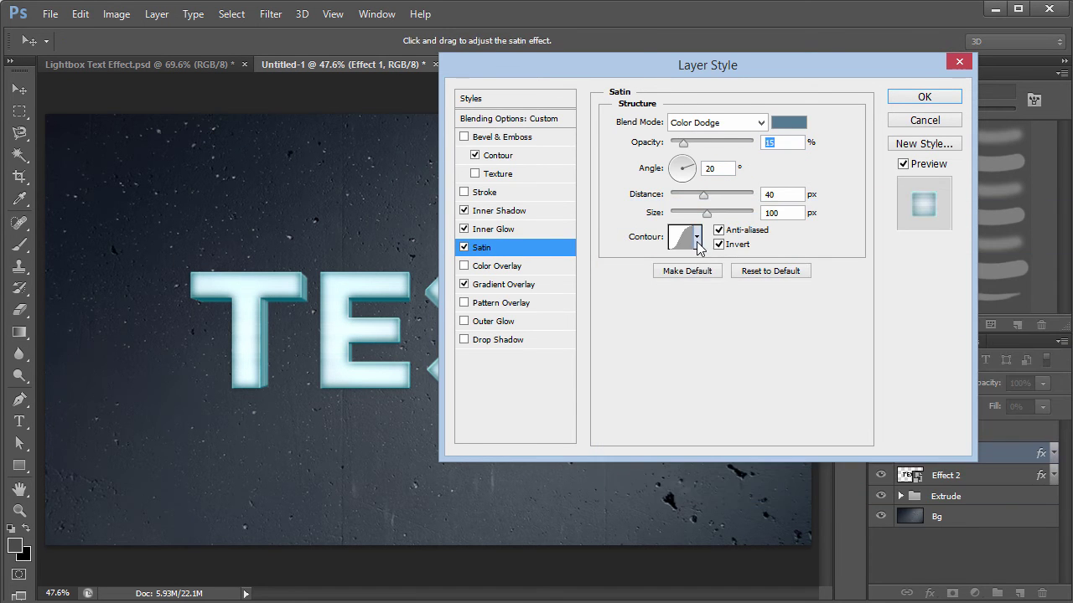
click(696, 238)
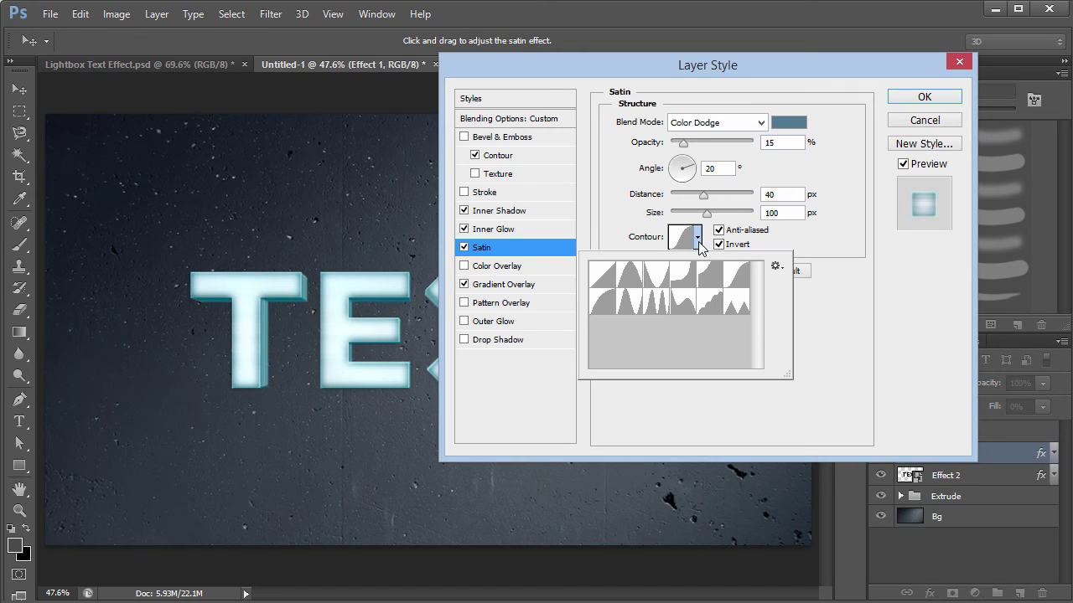
double_click(744, 279)
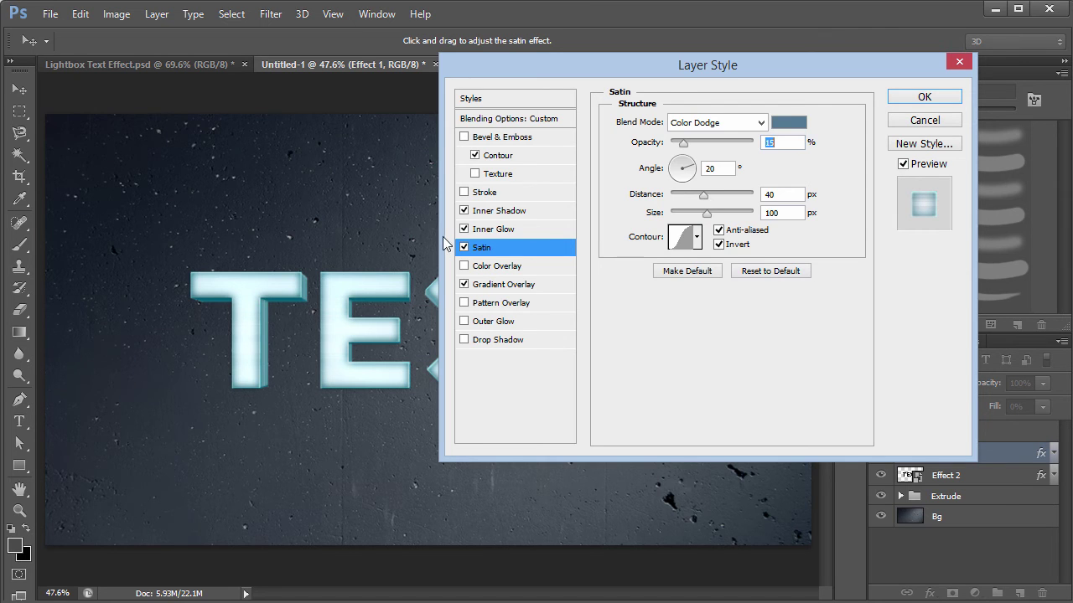
Step: Examine Effect 1's Gradient Overlay and its gradient definition, and compare the text with the overlay off and on
click(500, 286)
click(721, 163)
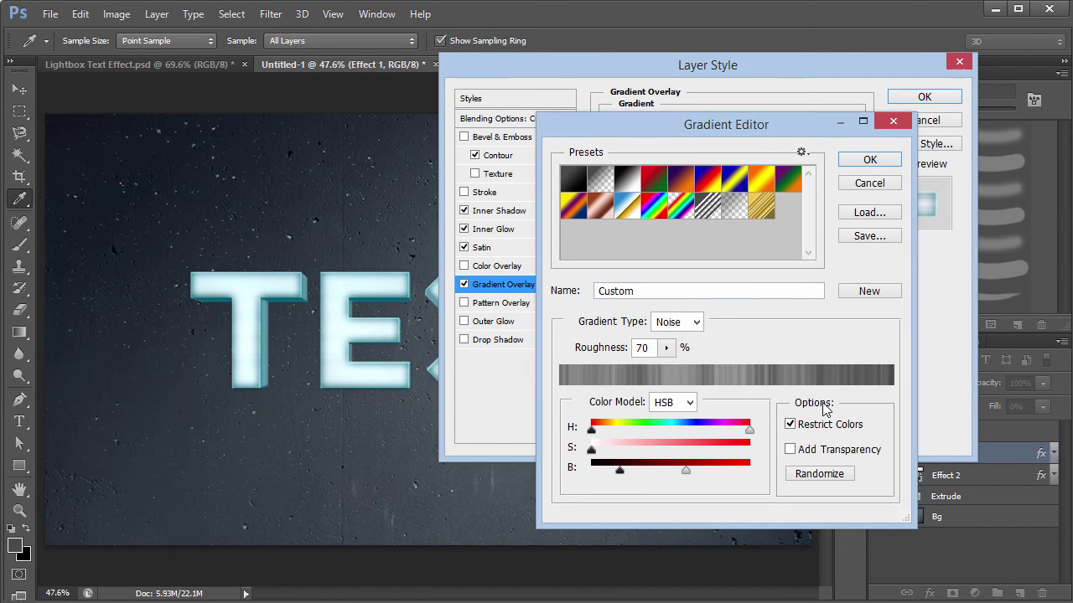
click(903, 125)
click(463, 285)
click(464, 285)
click(465, 285)
click(464, 285)
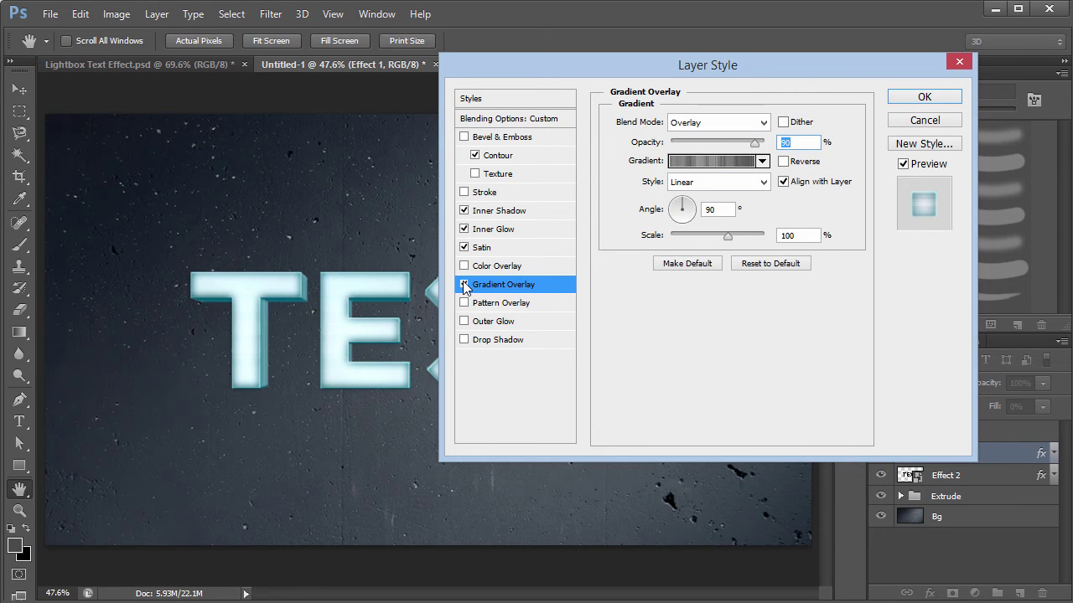
Step: Open the Gradient Overlay's gradient for editing, try the Solid gradient type, and return it to Noise
click(710, 157)
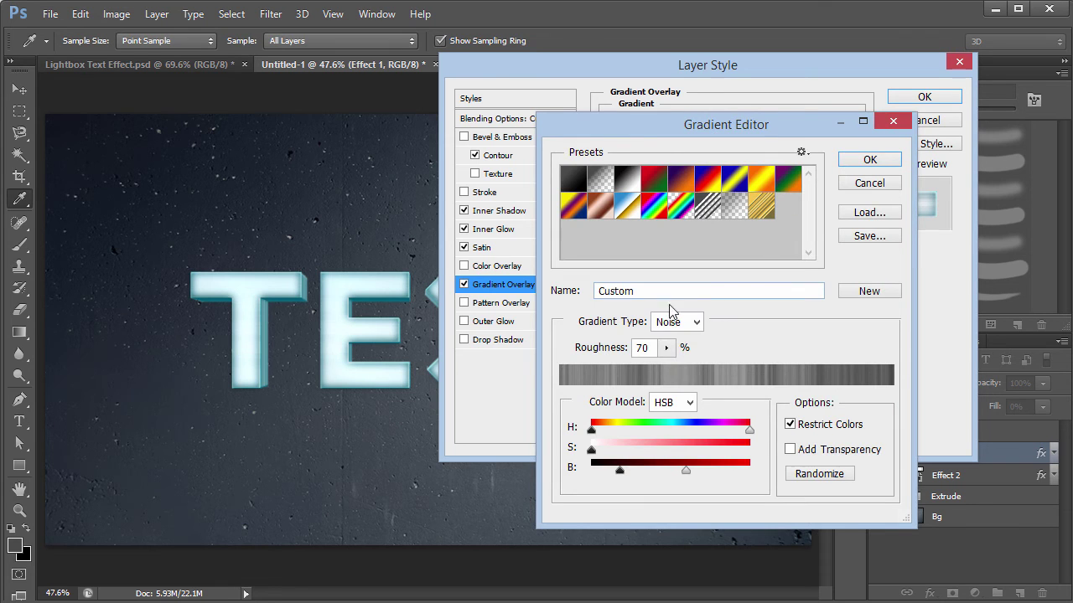
click(696, 325)
click(689, 339)
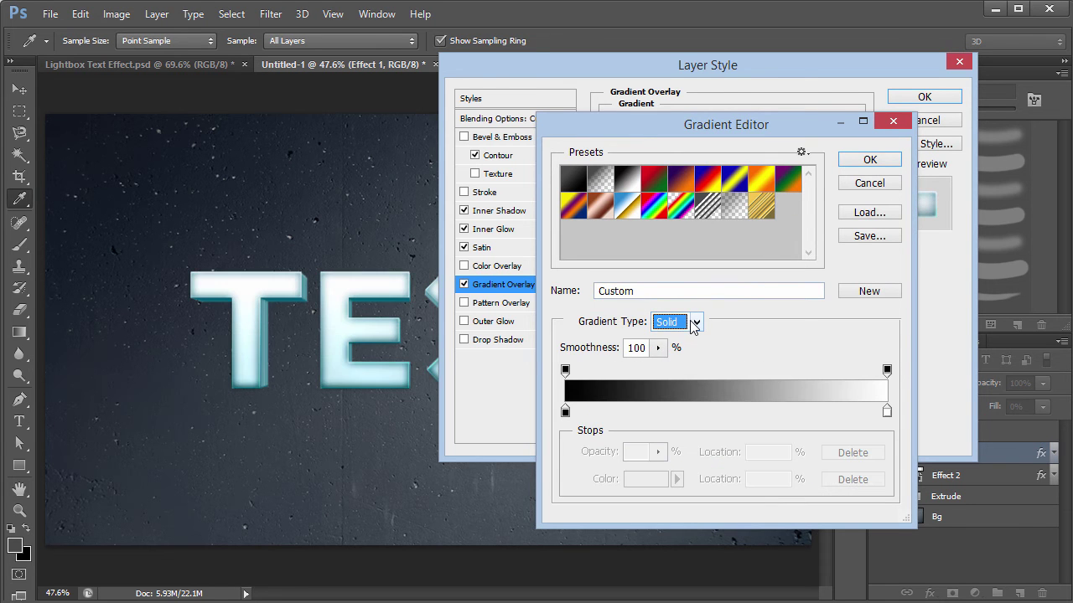
click(694, 325)
click(687, 353)
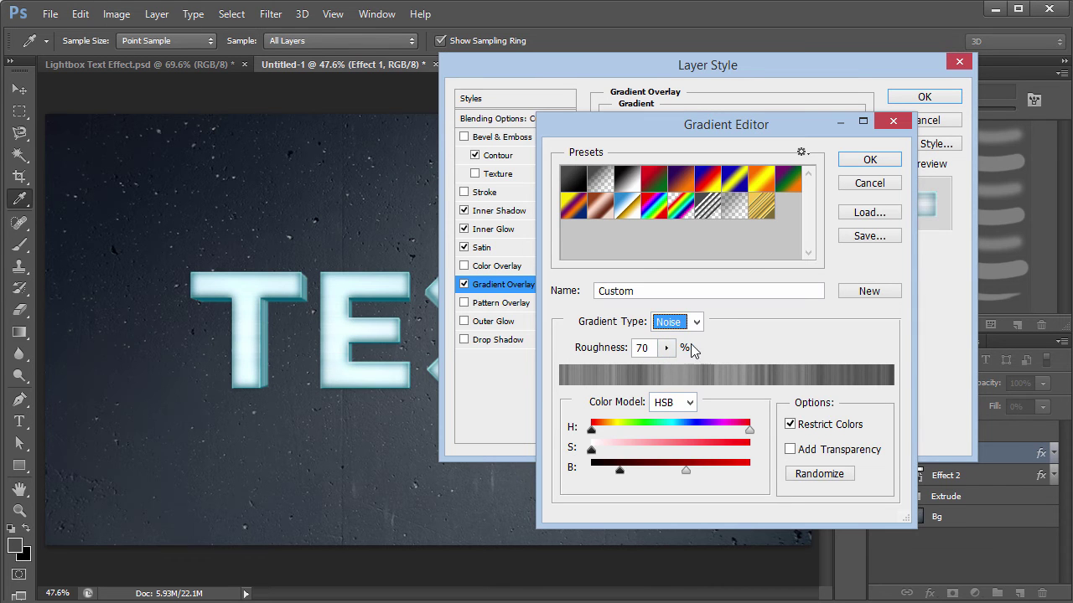
key(Up)
click(696, 322)
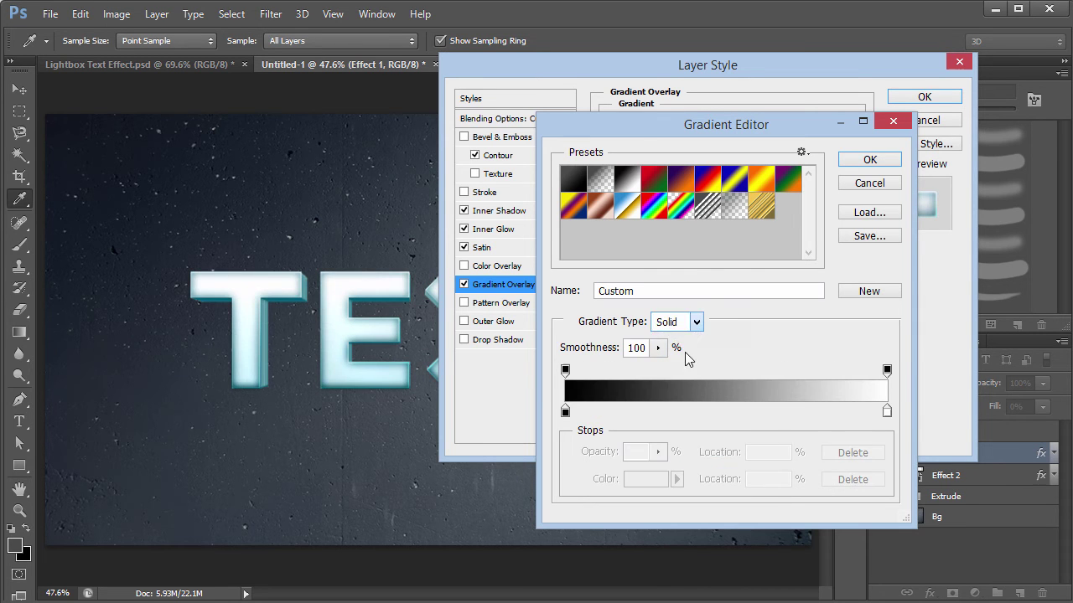
click(684, 352)
Step: Set the noise gradient's roughness to 100% with transparency left off, and apply the gradient and the Effect 1 layer style
click(666, 348)
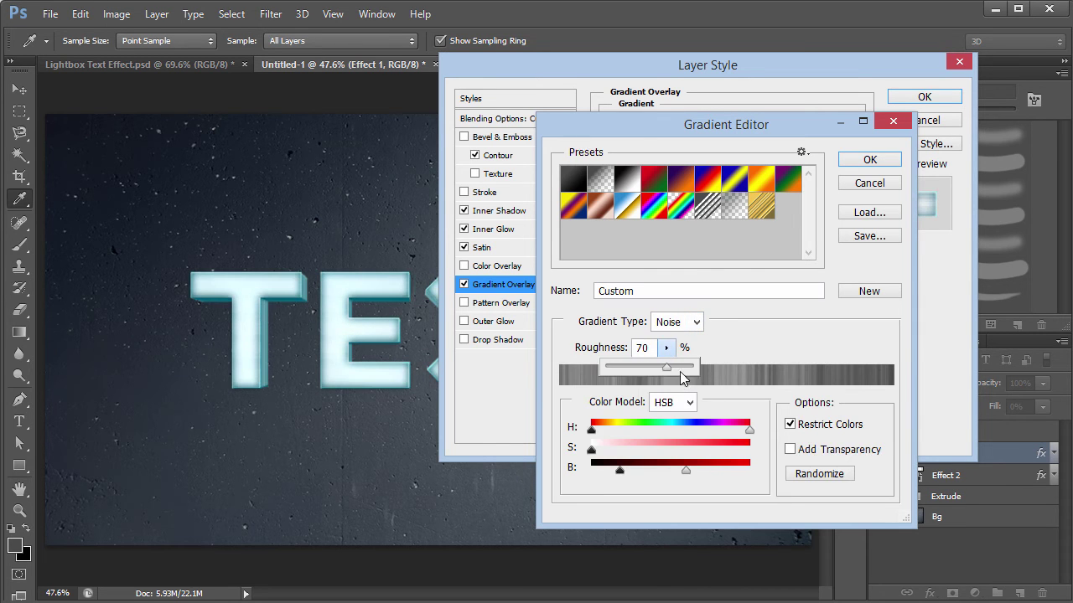
drag(678, 365, 737, 360)
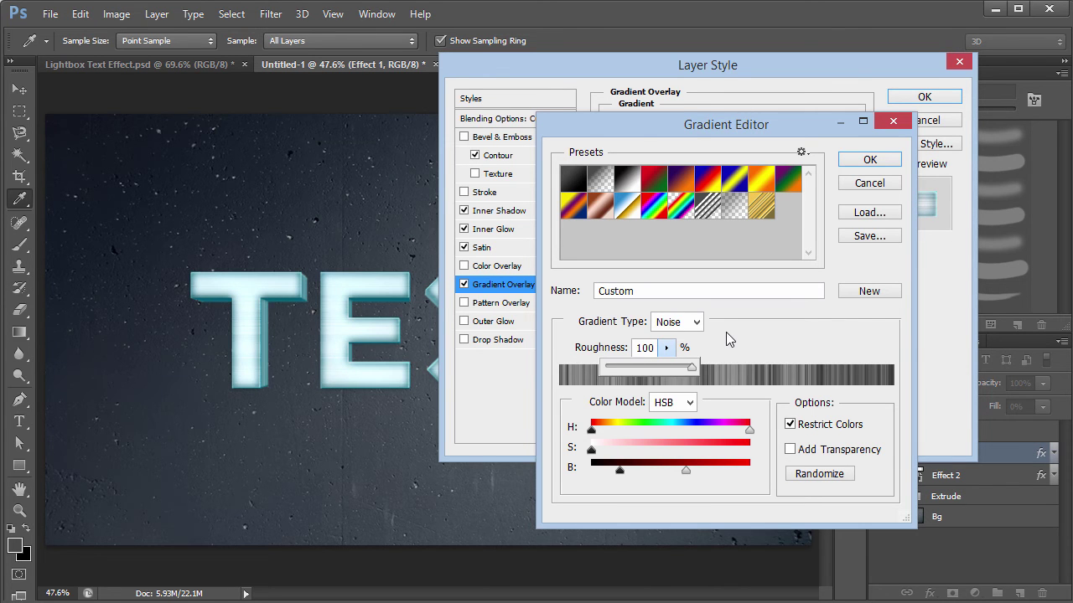
click(726, 332)
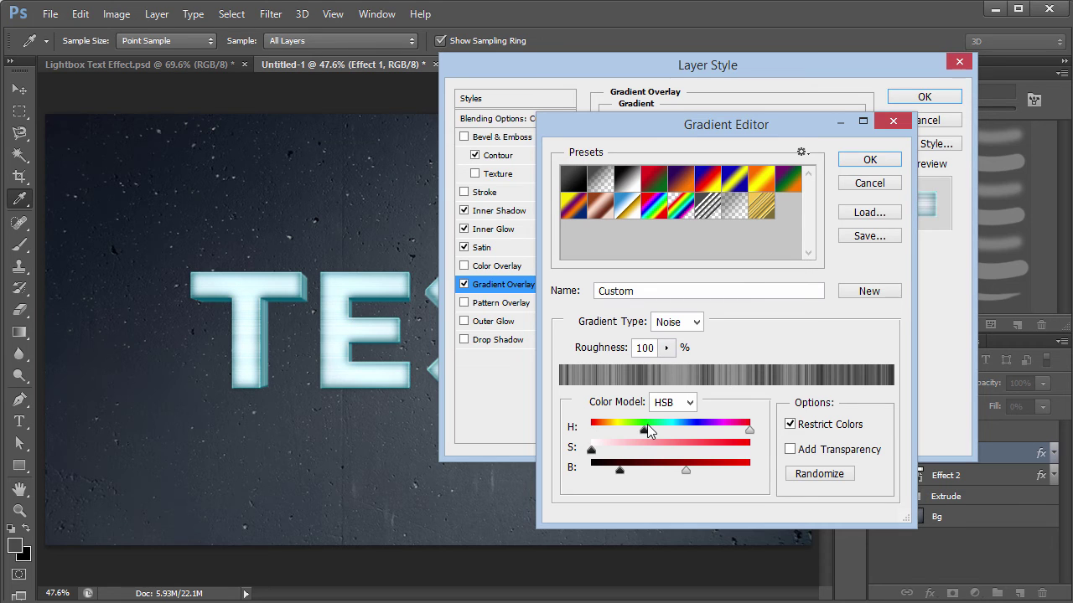
drag(641, 429, 591, 432)
click(790, 450)
click(790, 450)
click(858, 164)
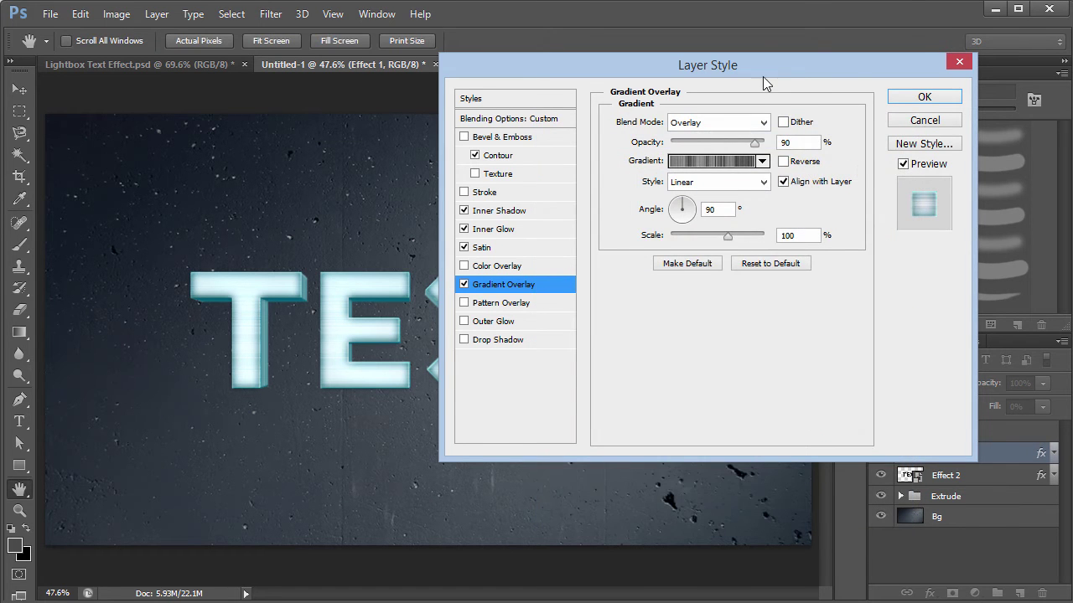
click(922, 97)
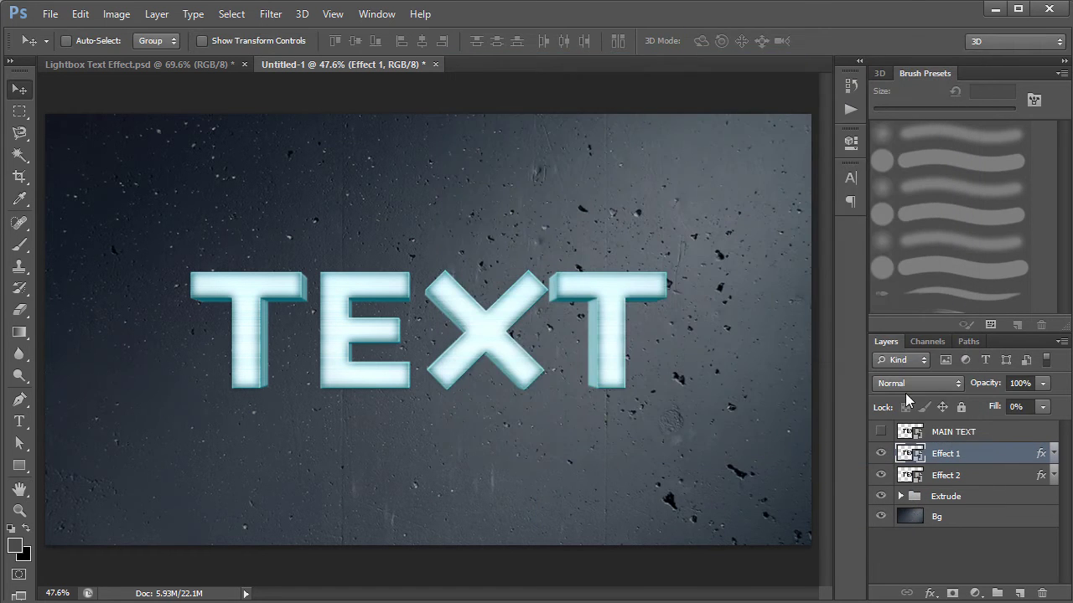
Step: Look briefly at the Effect 2 layer style, then try Effect 1 at 100% fill and return its fill to 0%
double_click(970, 476)
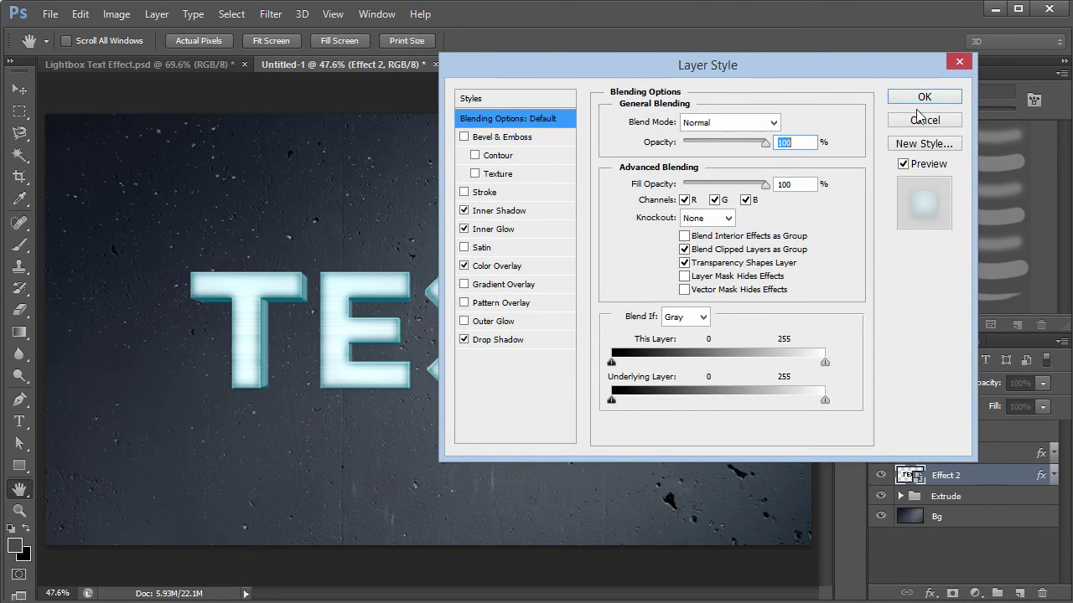
click(922, 121)
click(982, 454)
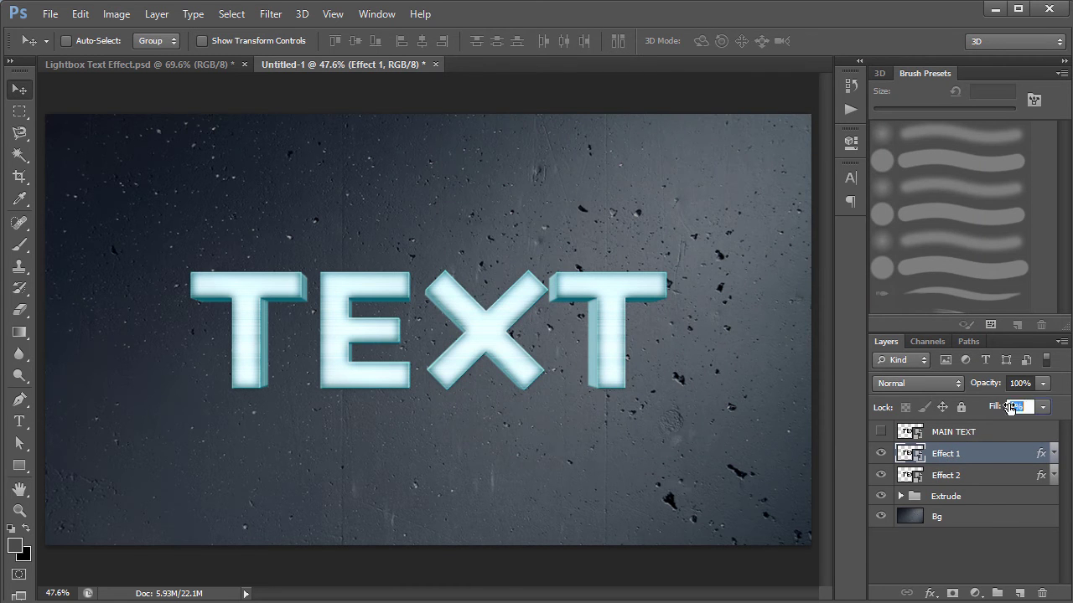
drag(993, 409, 1072, 409)
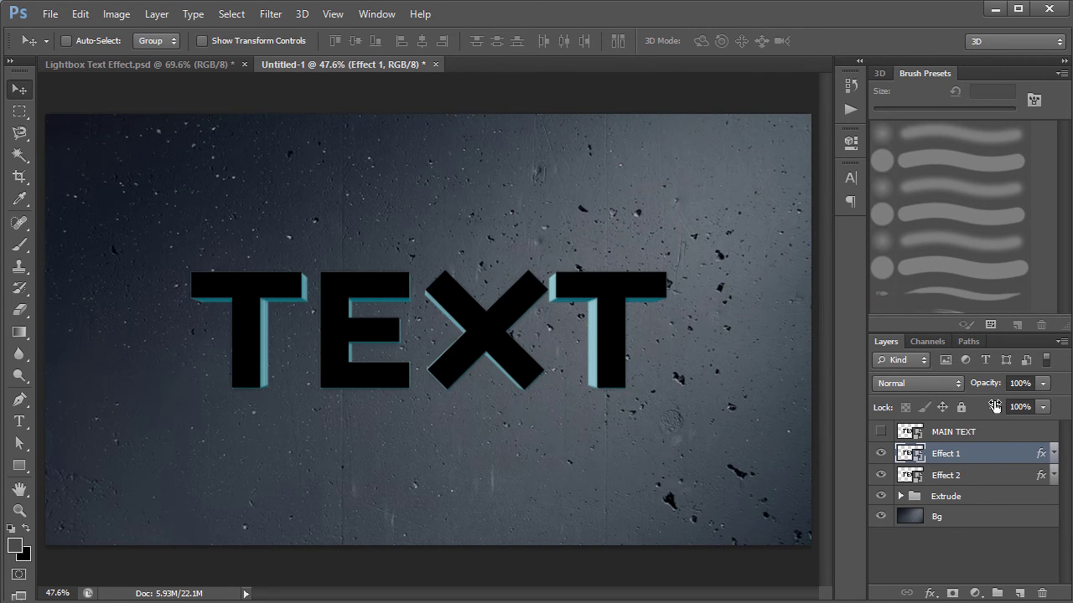
drag(994, 409, 629, 432)
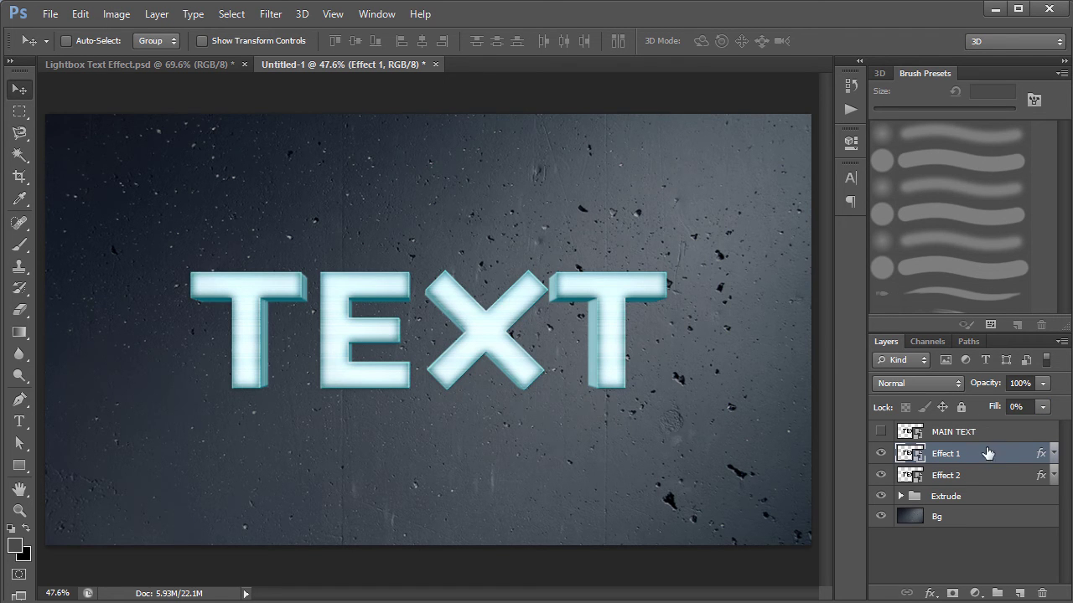
Step: Review the Gradient Overlay settings of the Effect 1 layer style and close them without changes
double_click(1040, 452)
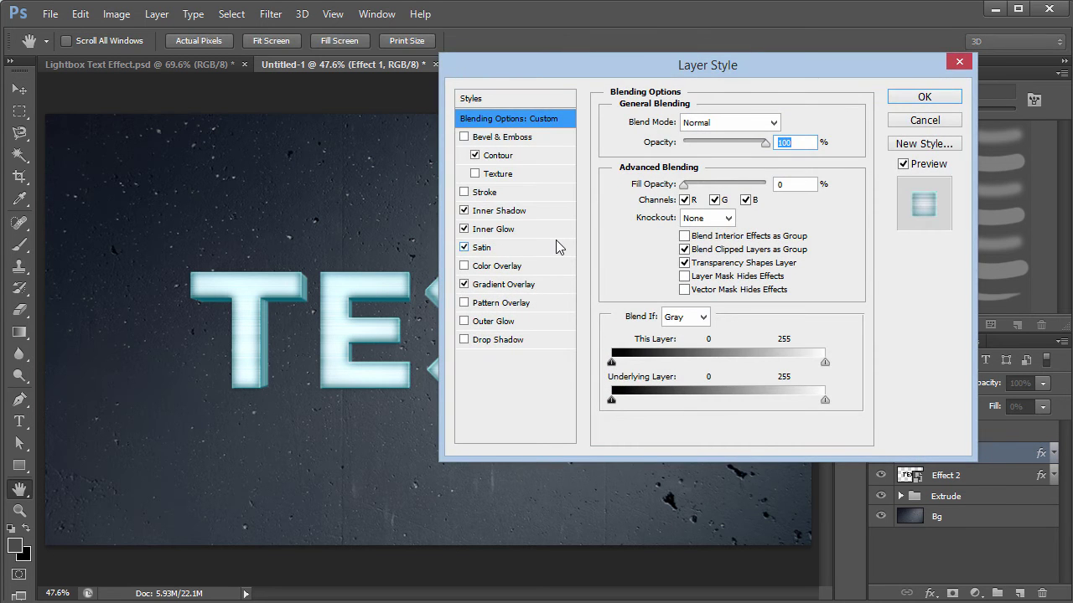
click(507, 285)
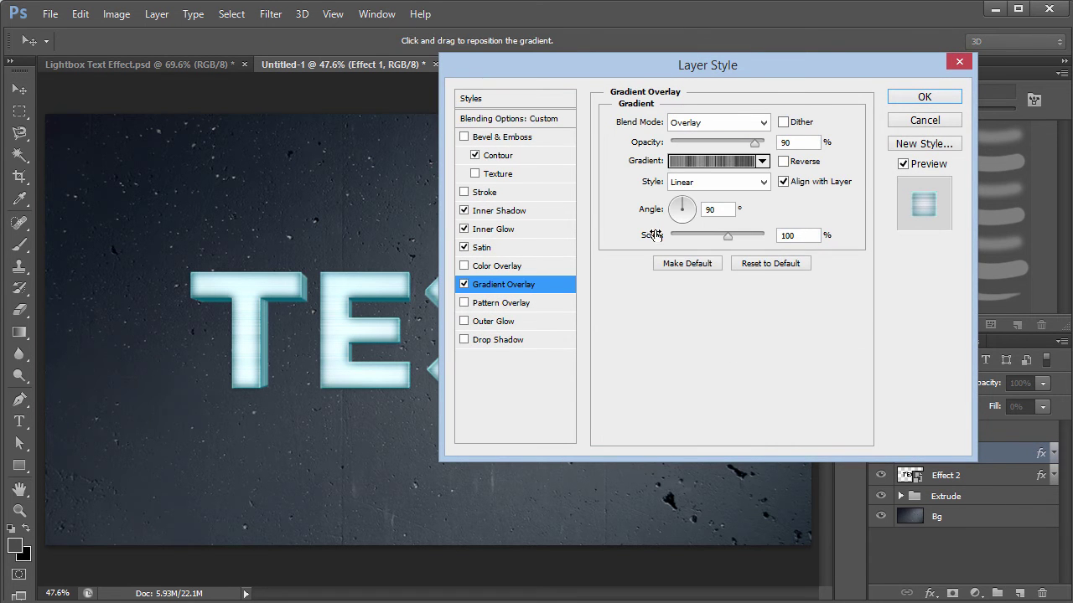
click(959, 61)
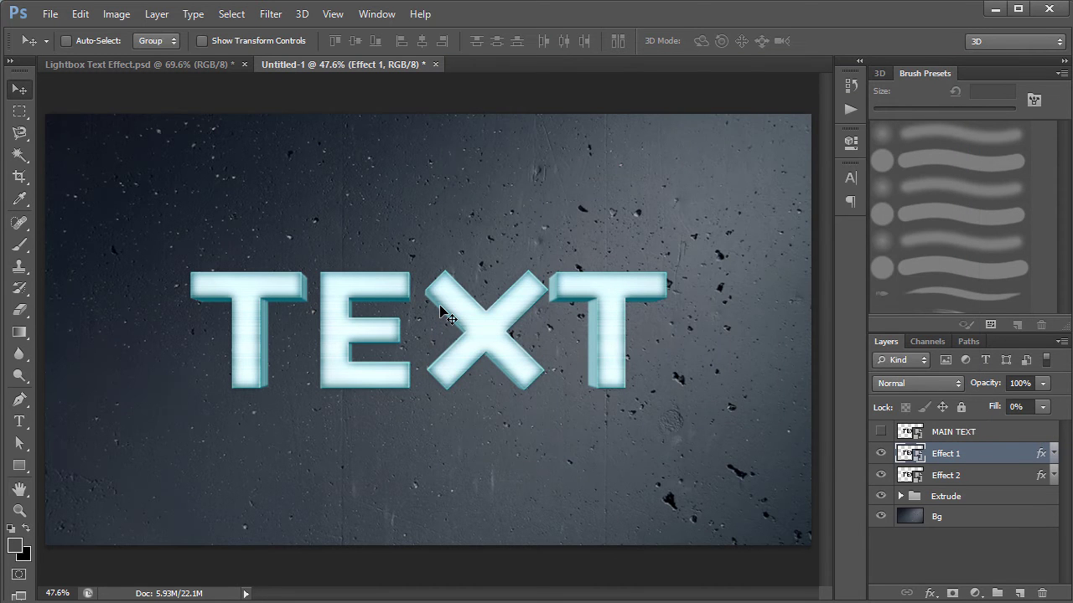
Step: Hide the Extrude group, and temporarily hide Effect 2 to view Effect 1 on its own at 0% fill
click(879, 496)
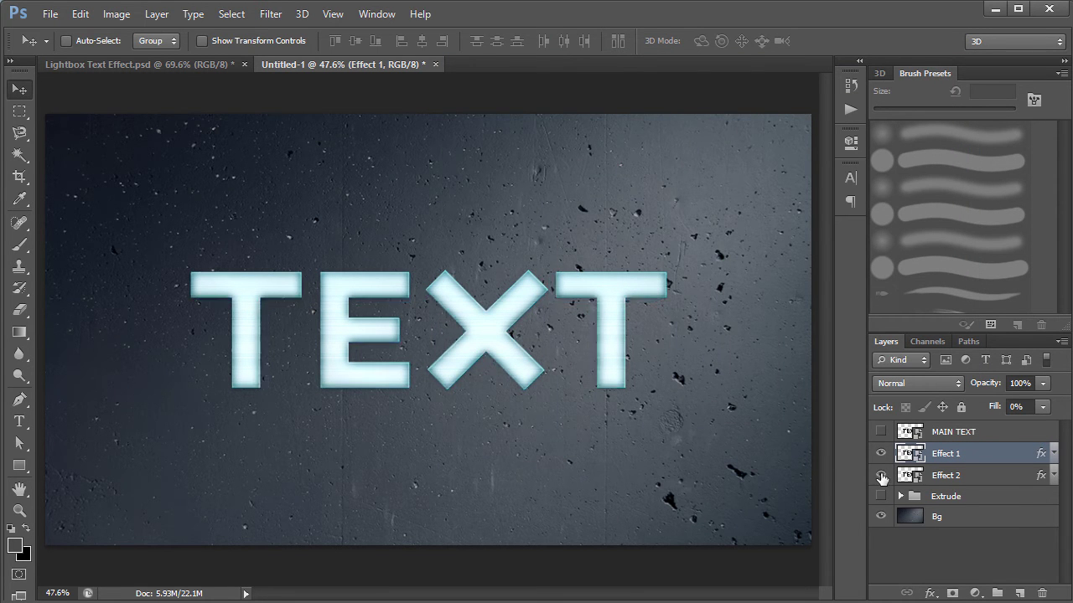
click(880, 475)
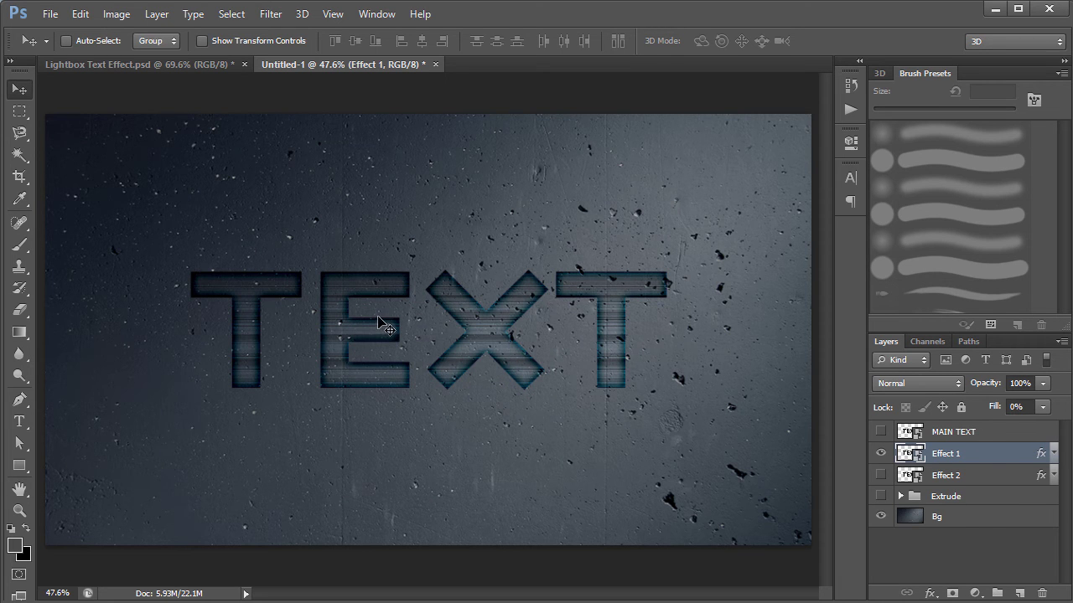
drag(995, 409, 938, 409)
click(881, 476)
Step: Open the Effect 2 layer style and examine its Inner Shadow settings, including the shadow colour
click(955, 481)
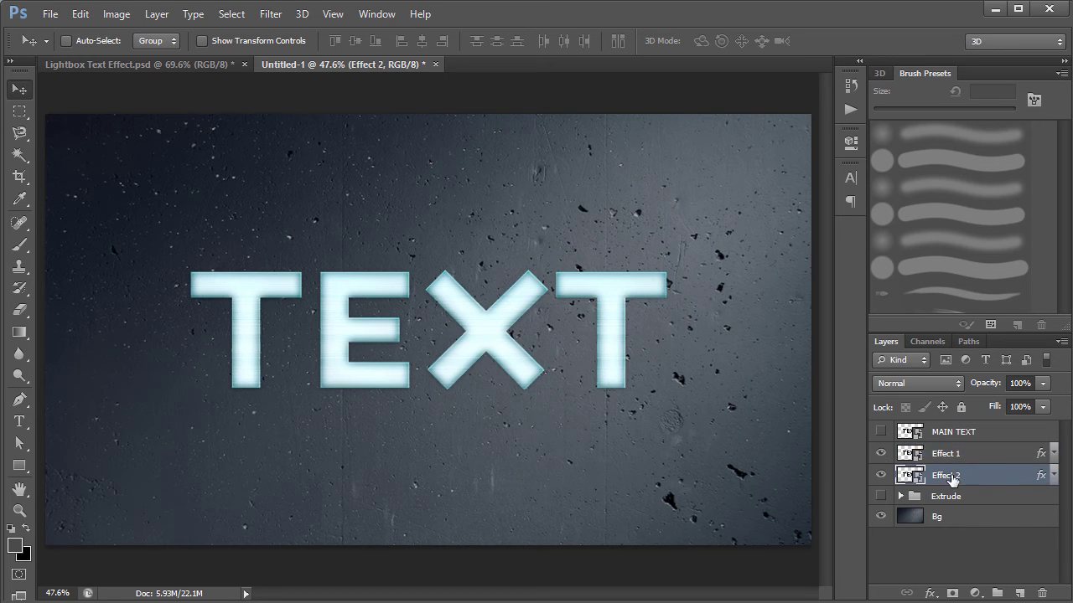
double_click(979, 485)
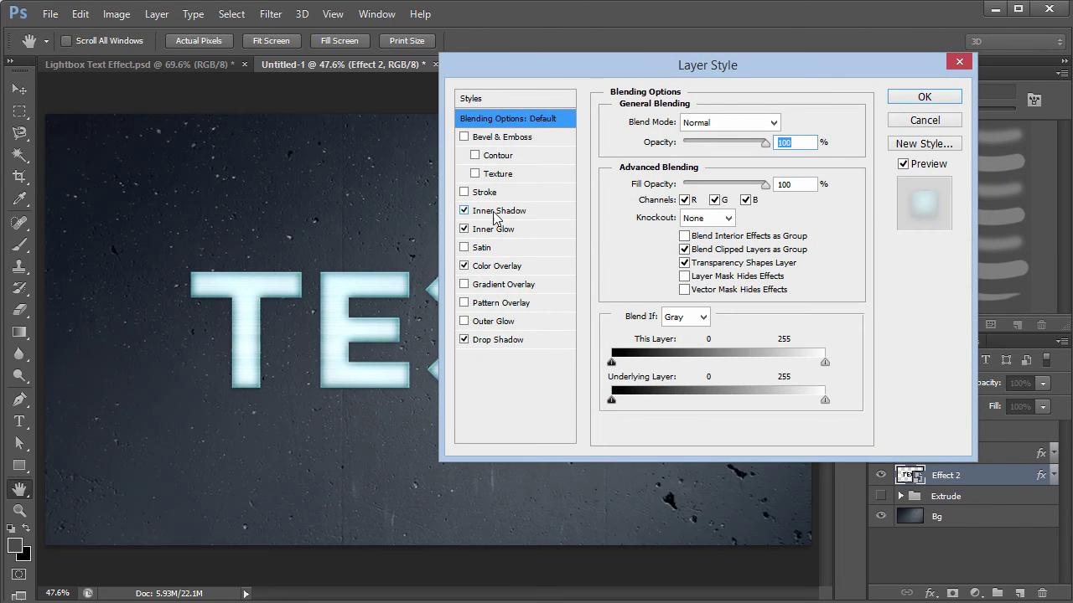
click(493, 211)
click(788, 122)
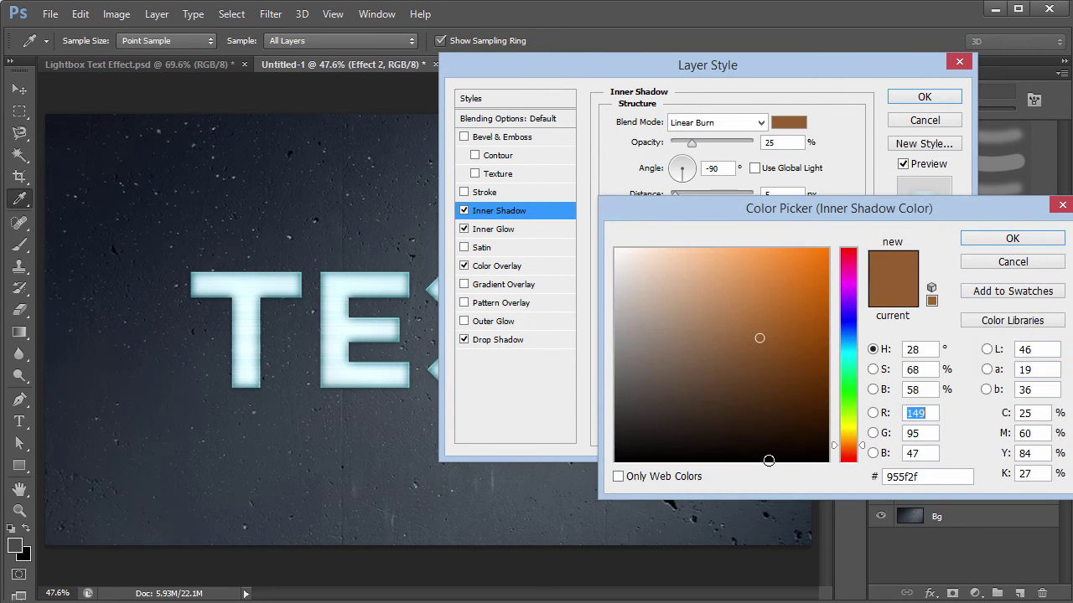
click(1011, 239)
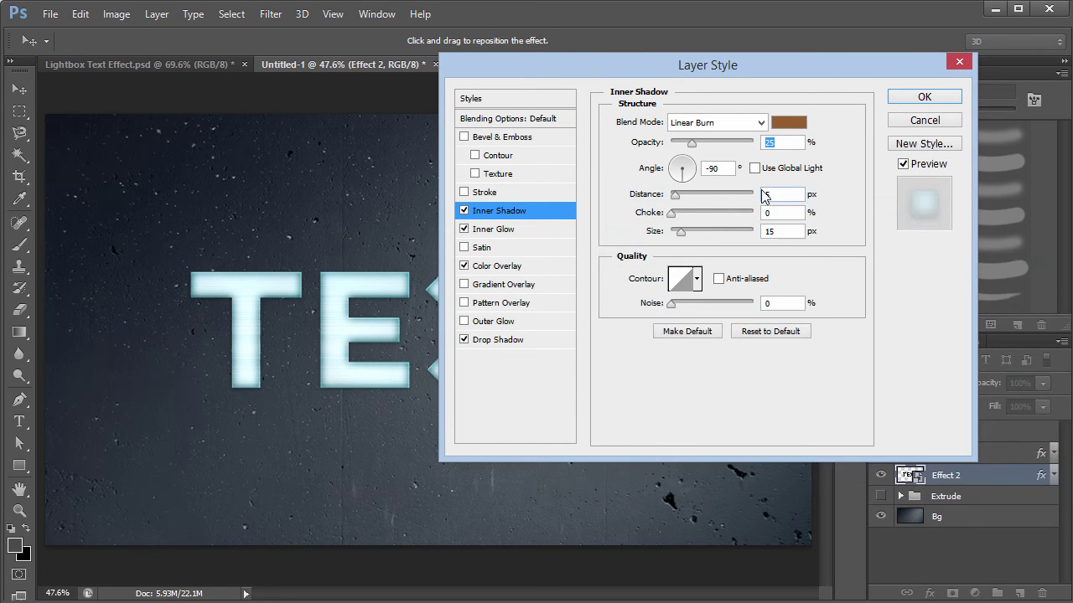
Step: Examine the Inner Glow and Color Overlay settings of Effect 2, including the colour of each
click(491, 230)
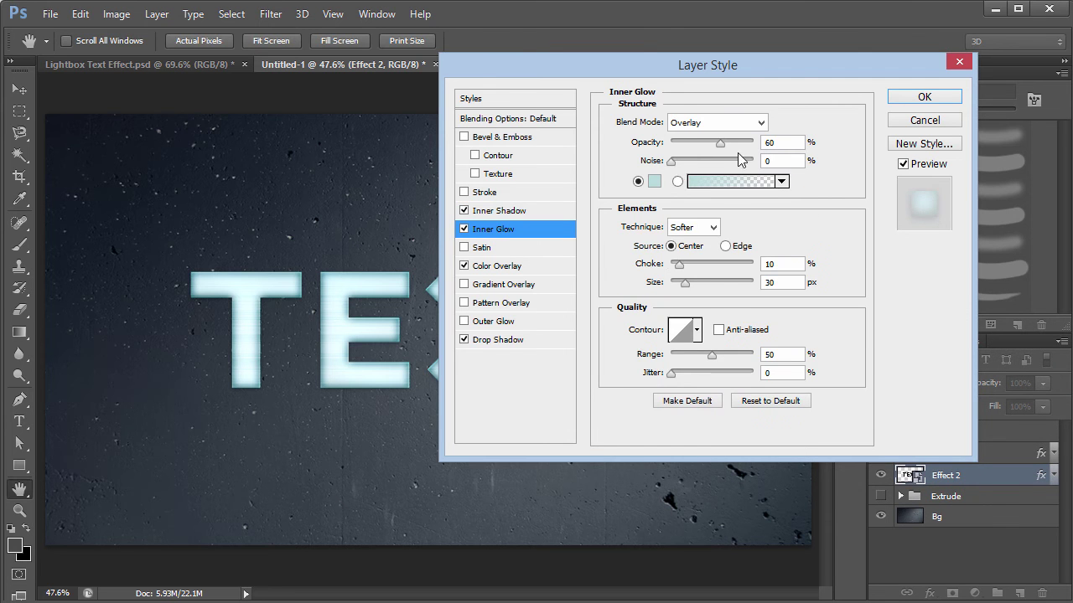
click(661, 181)
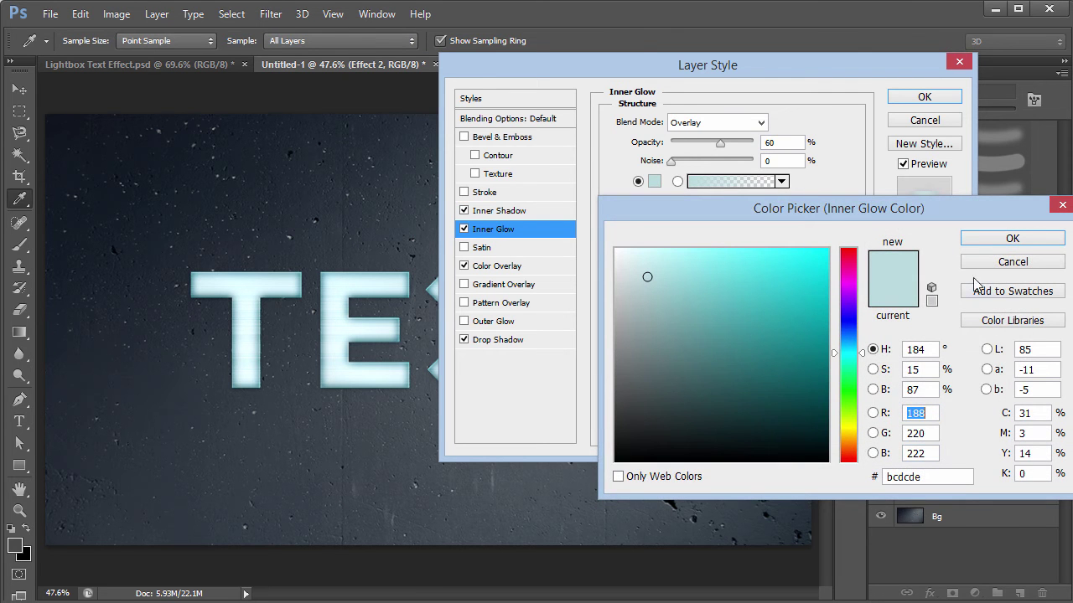
click(987, 239)
click(491, 270)
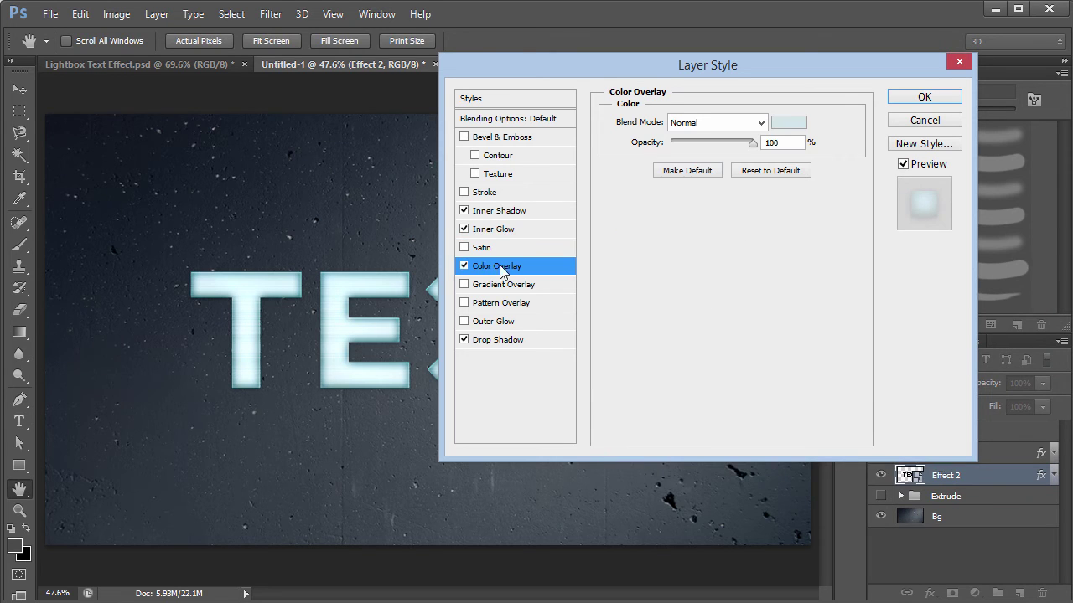
click(792, 123)
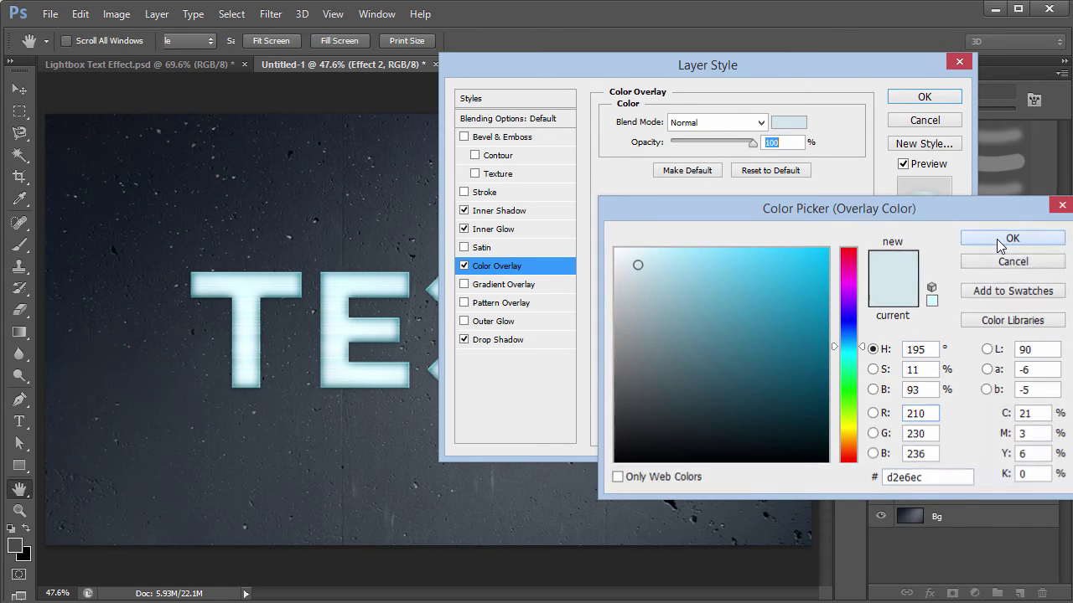
click(1000, 241)
Step: Examine the Drop Shadow settings of the Effect 2 layer style, including the shadow colour
click(513, 341)
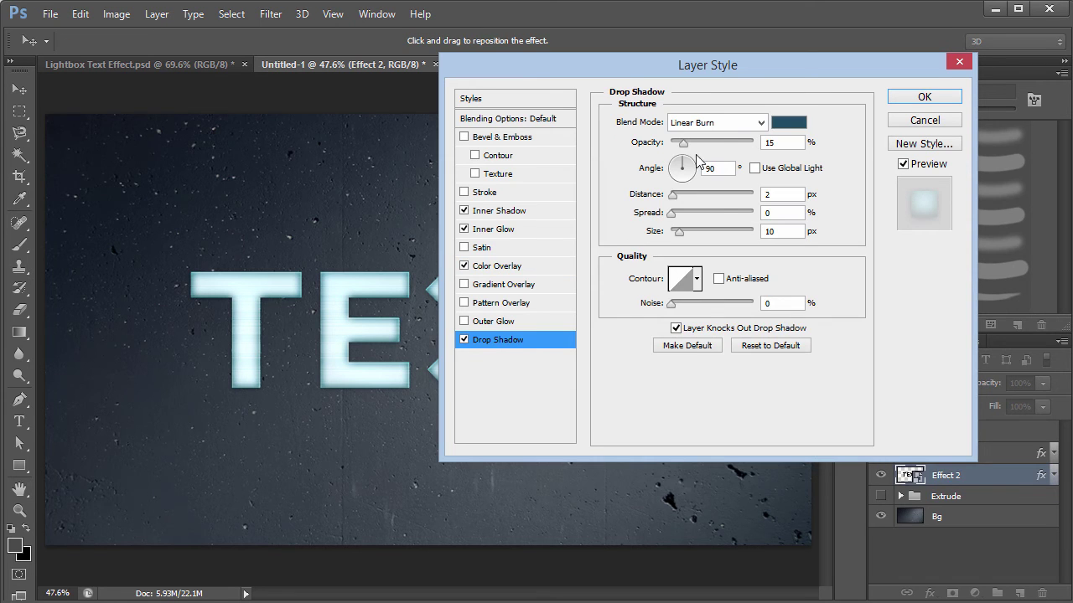
click(780, 124)
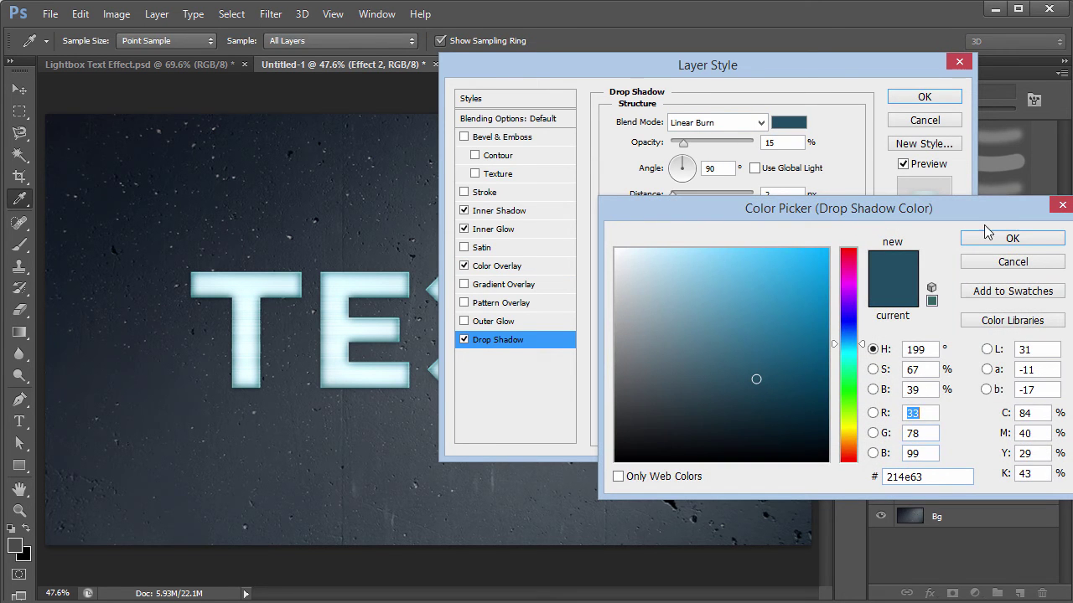
click(985, 230)
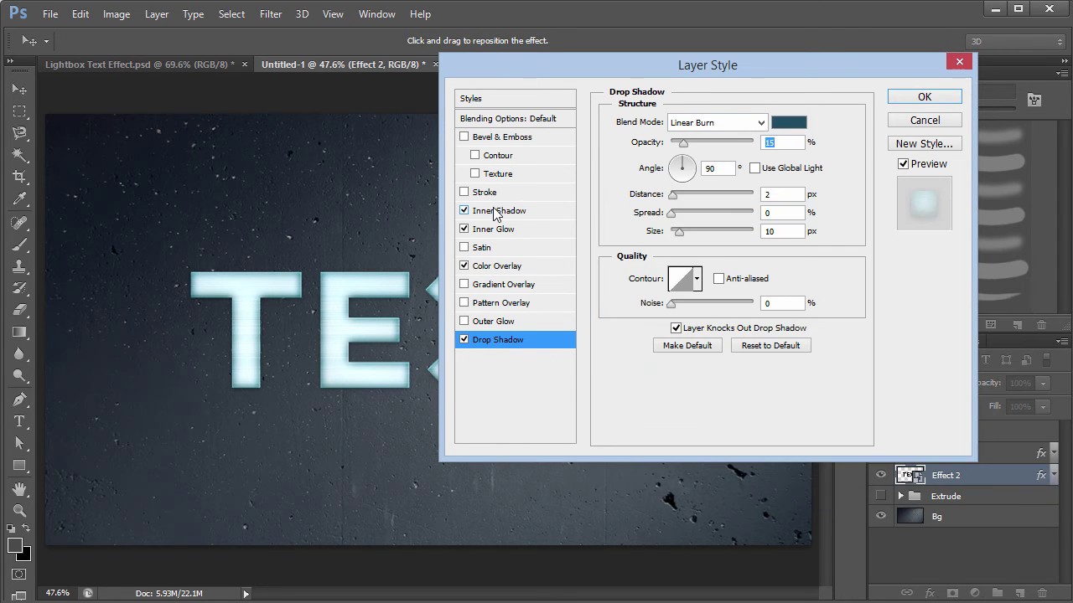
Step: Review the four active effects of Effect 2 once more, accept the layer style, and show the Extrude group again
click(495, 212)
click(497, 230)
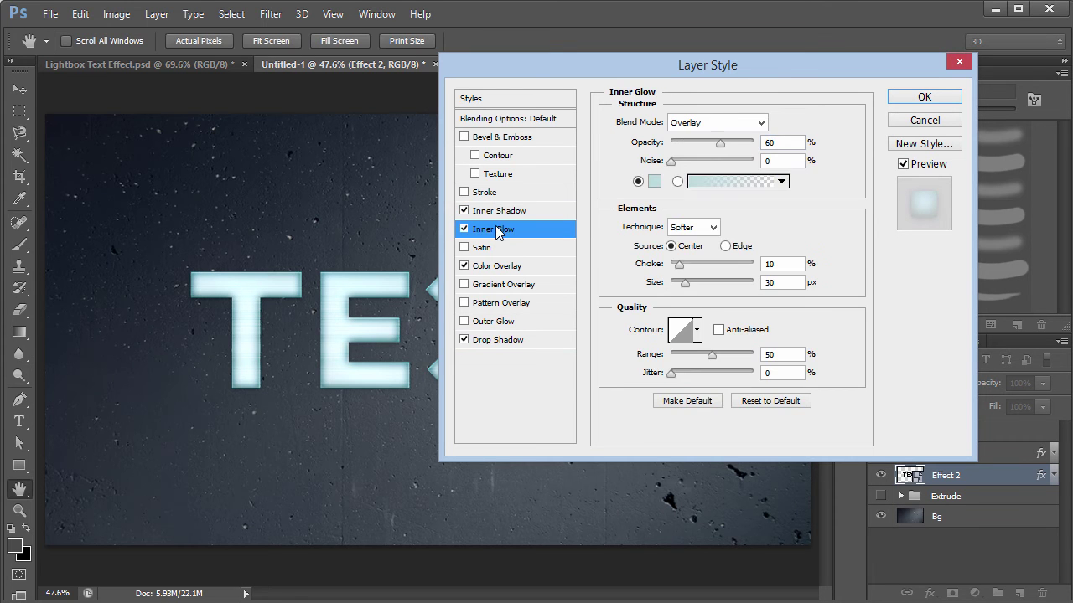
click(496, 265)
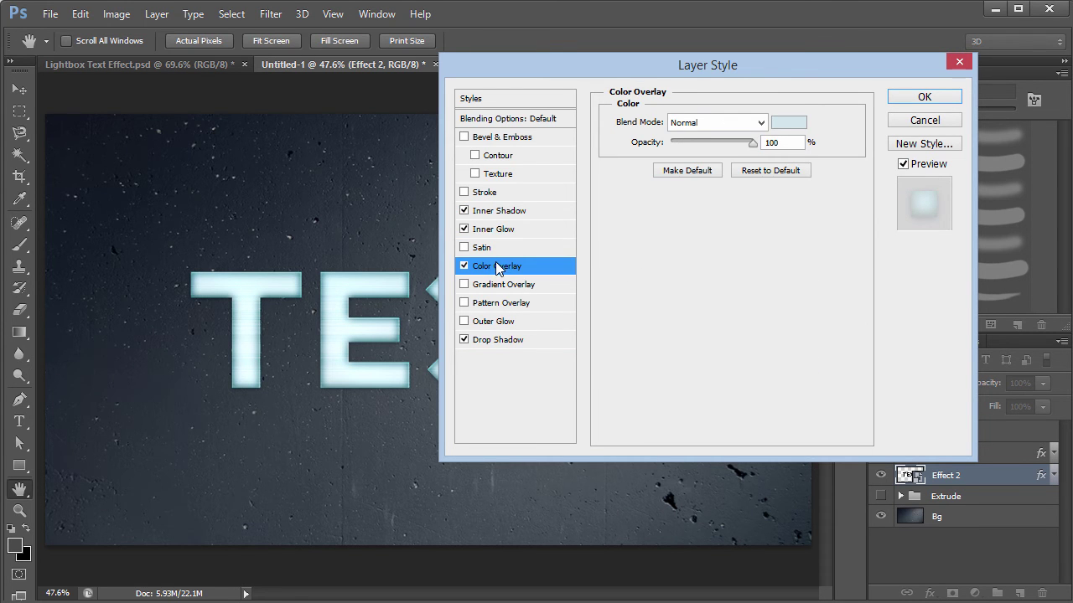
click(504, 342)
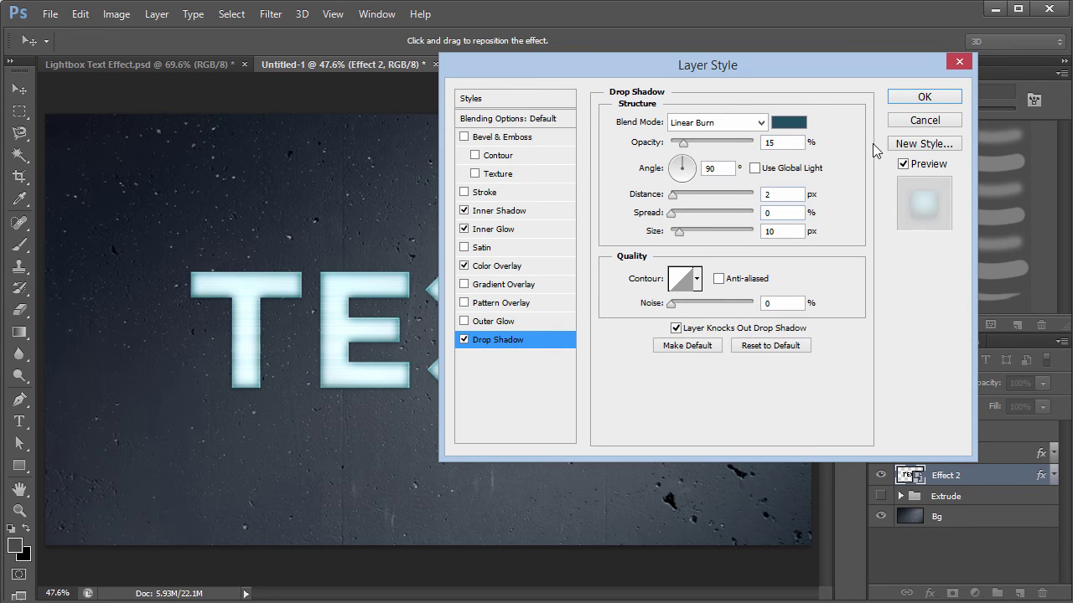
click(922, 97)
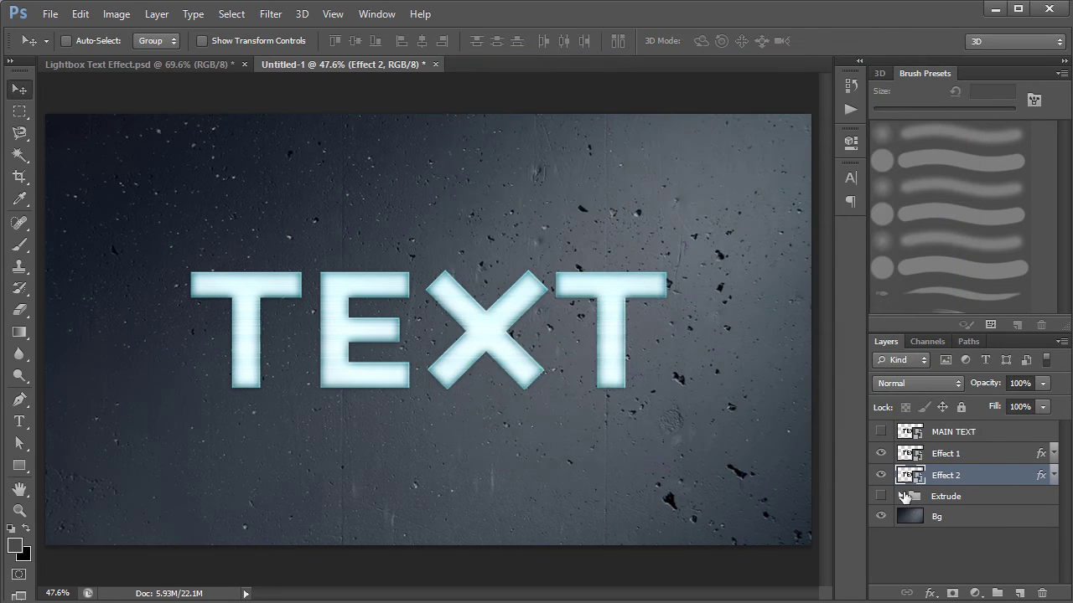
click(881, 496)
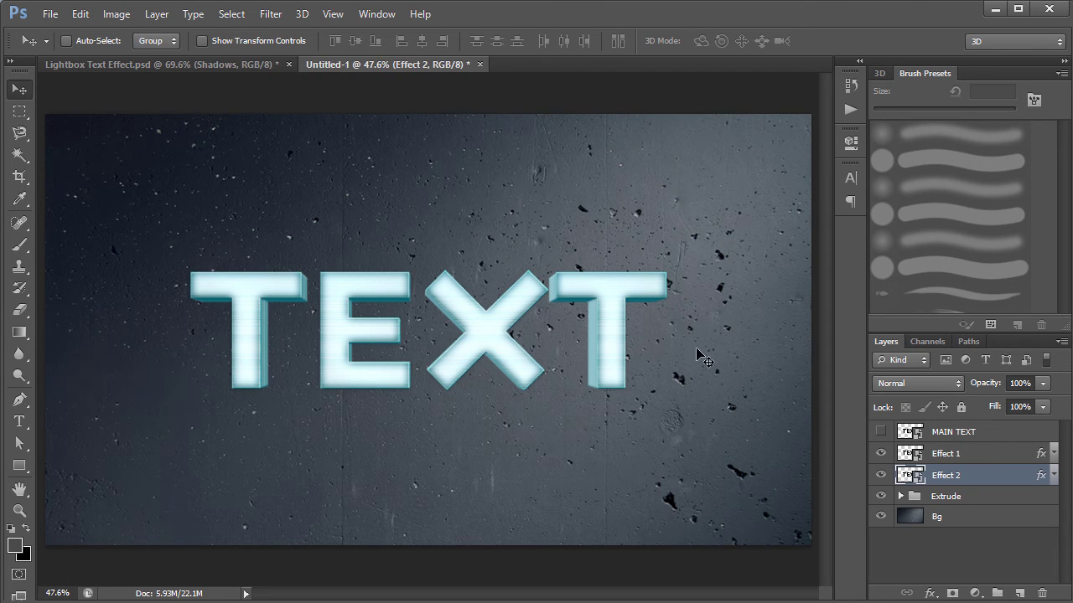
Step: Apply a Gaussian Blur with a 0.5 pixel radius to the Effect 1 layer and collapse its effects list
click(972, 457)
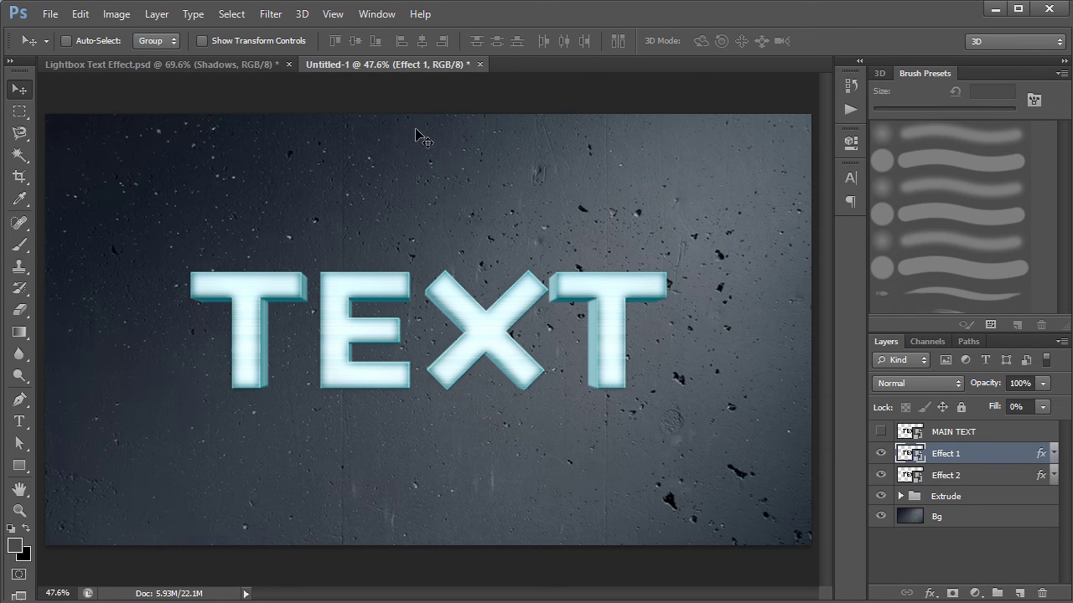
click(271, 13)
mouse_move(338, 185)
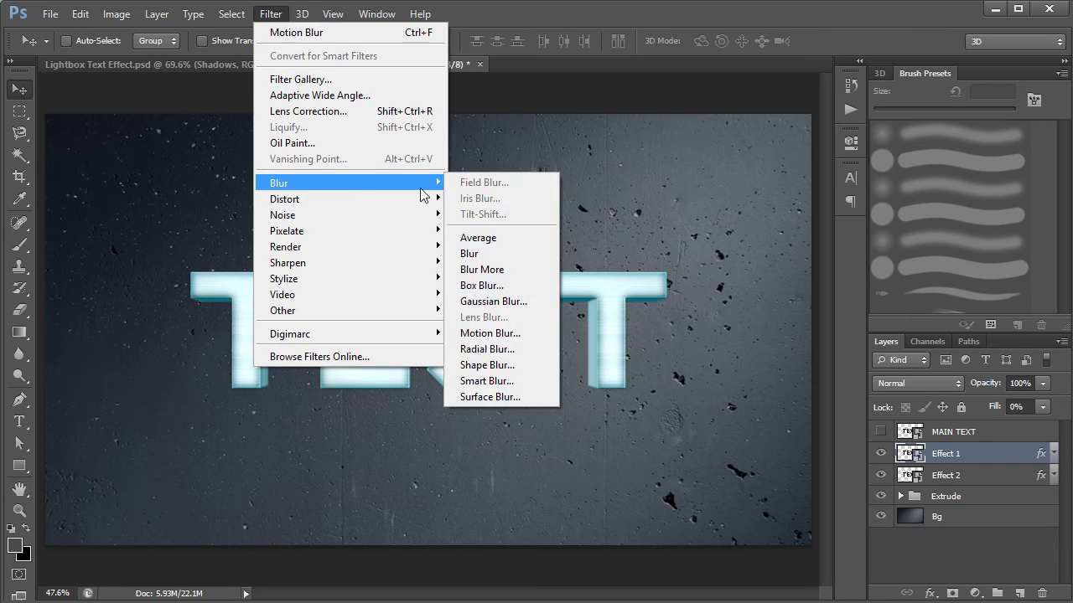
click(495, 302)
text(3)
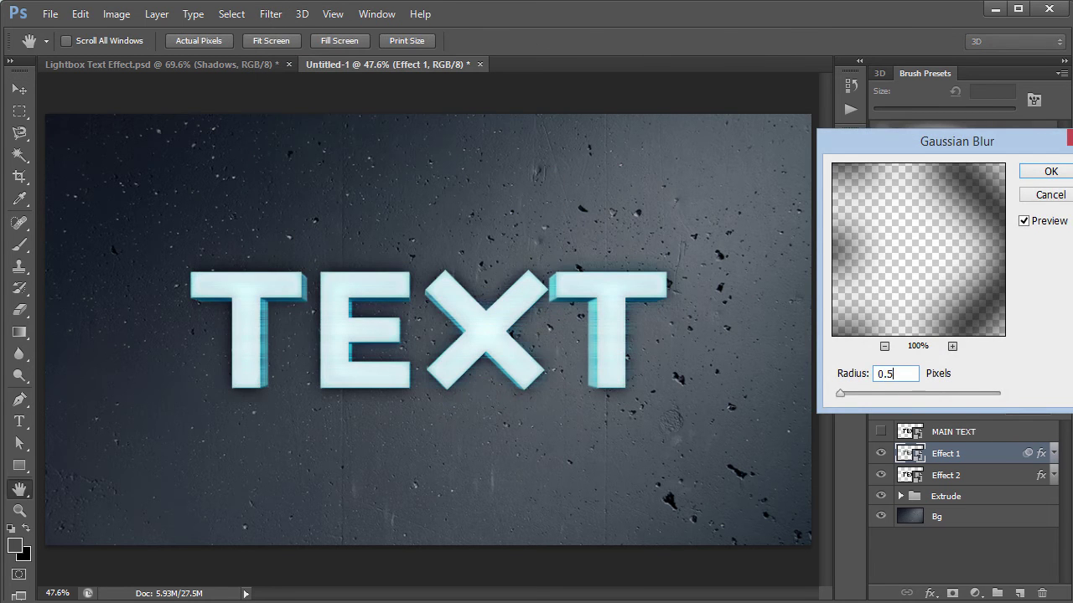
key(Return)
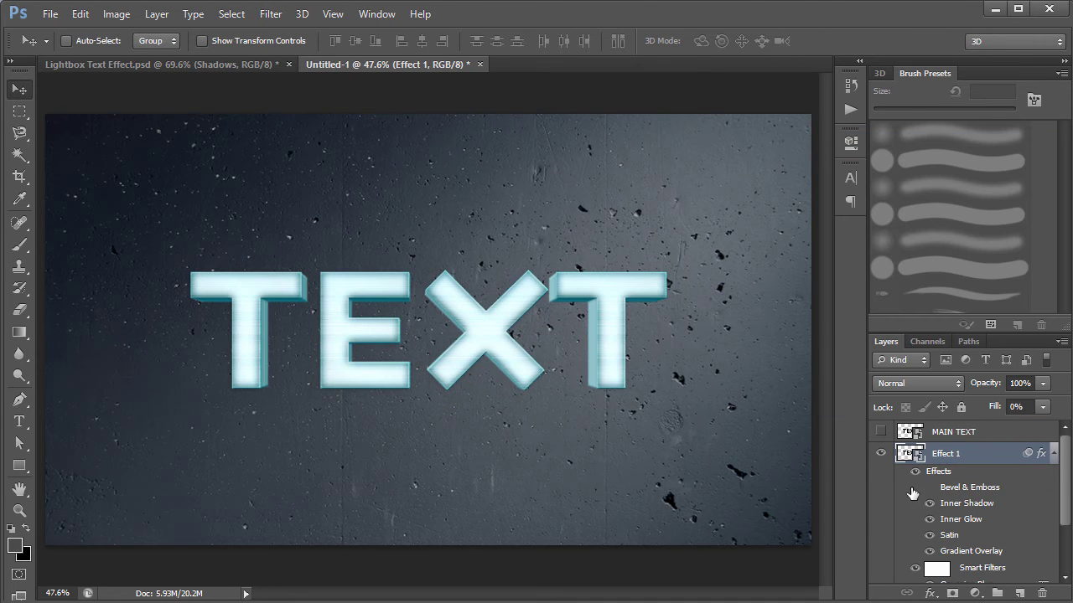
click(1054, 454)
Step: Apply the same 0.5 pixel Gaussian Blur to the Effect 2 layer and collapse its effects list
click(1009, 477)
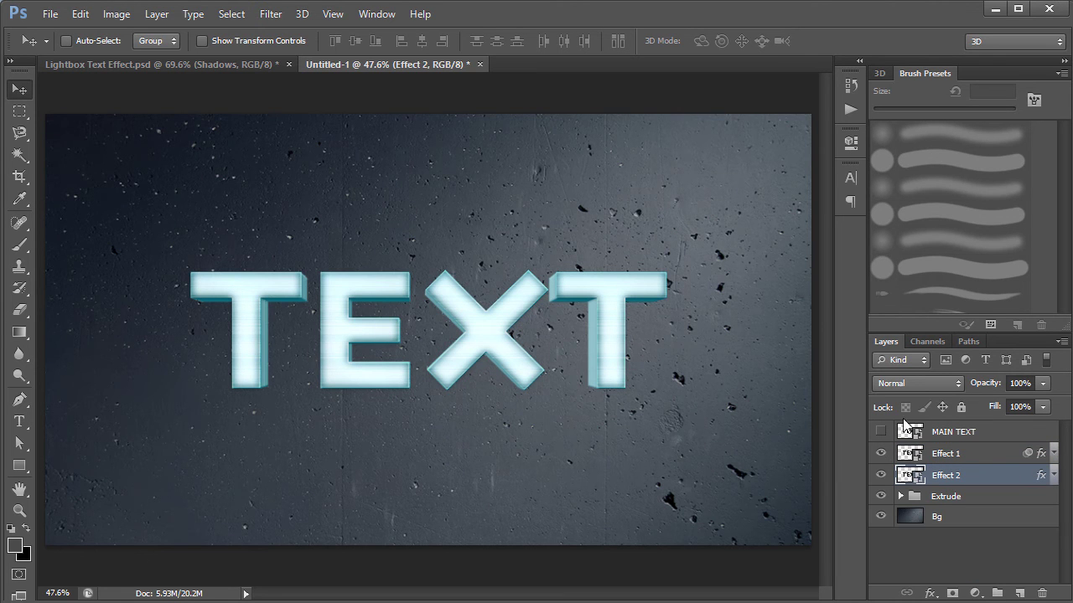
click(270, 15)
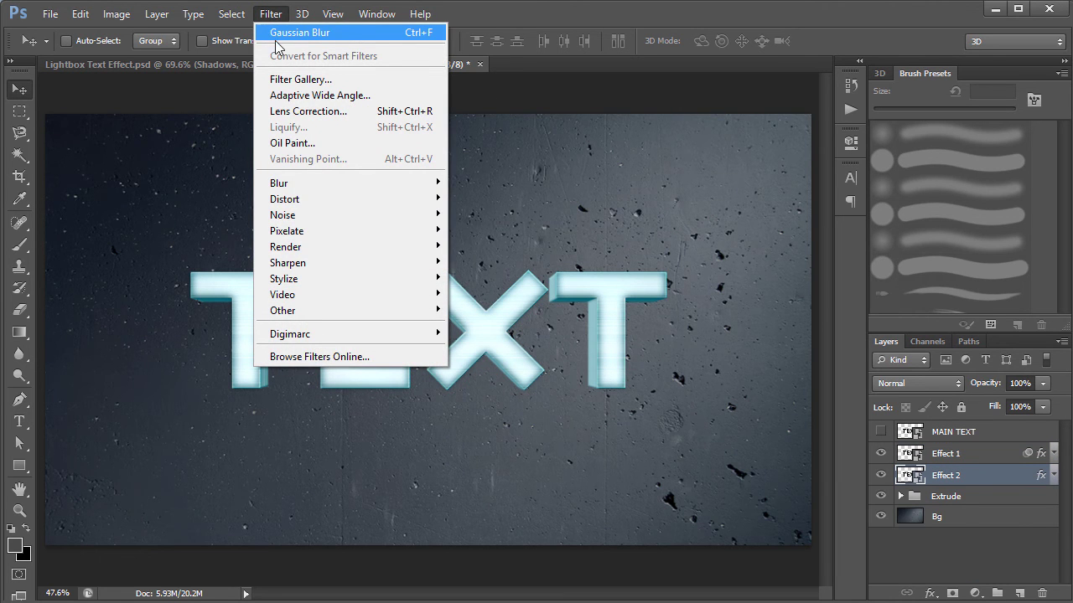
click(348, 32)
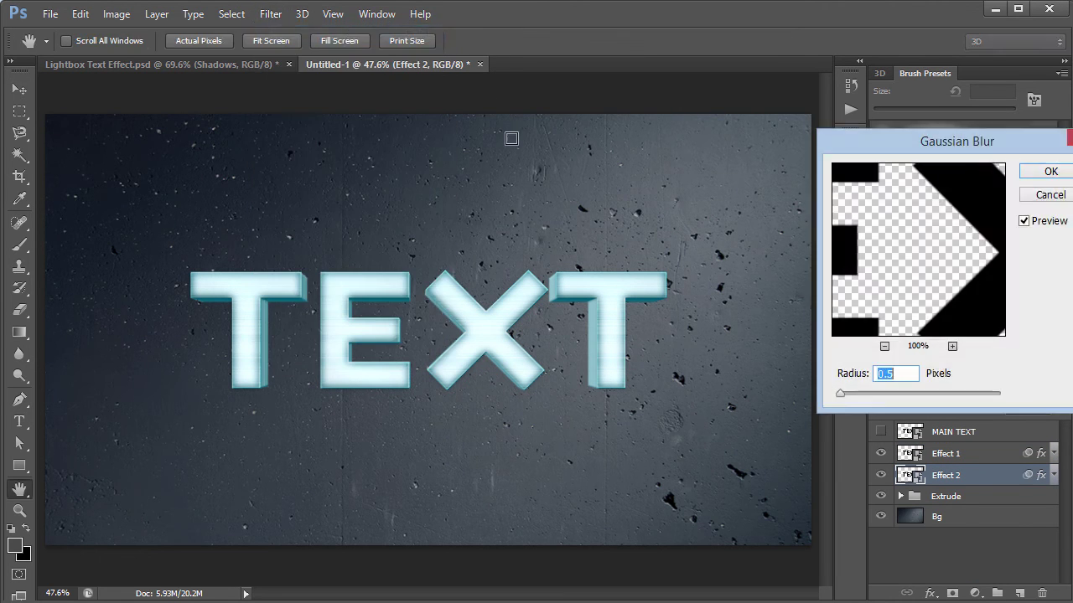
key(Return)
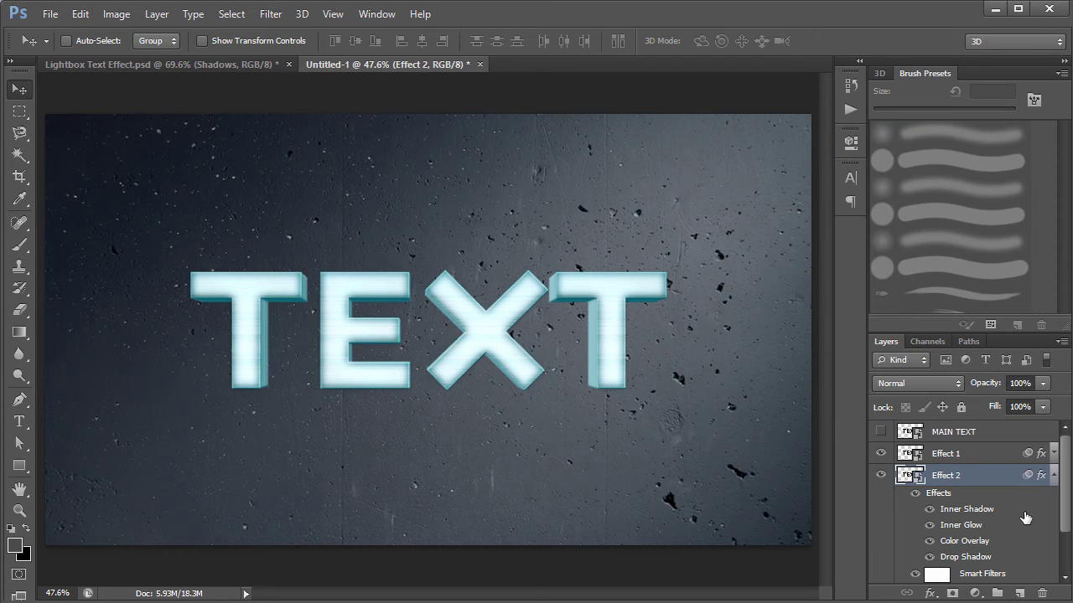
click(1054, 475)
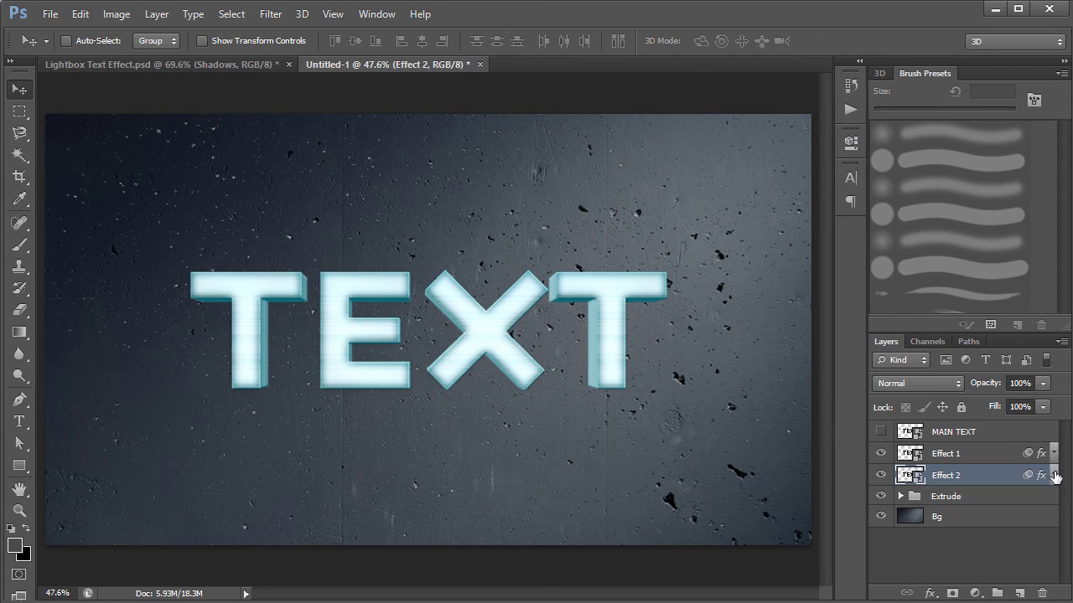
Step: Group the Effect 1 and Effect 2 layers and name the group Effects
shift+click(966, 453)
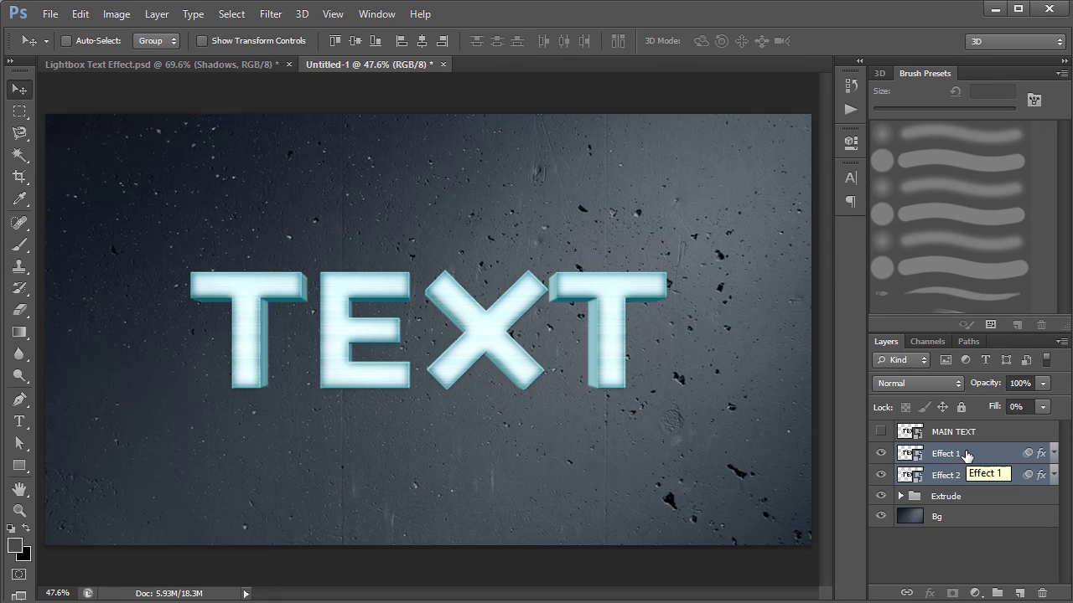
key(ctrl+g)
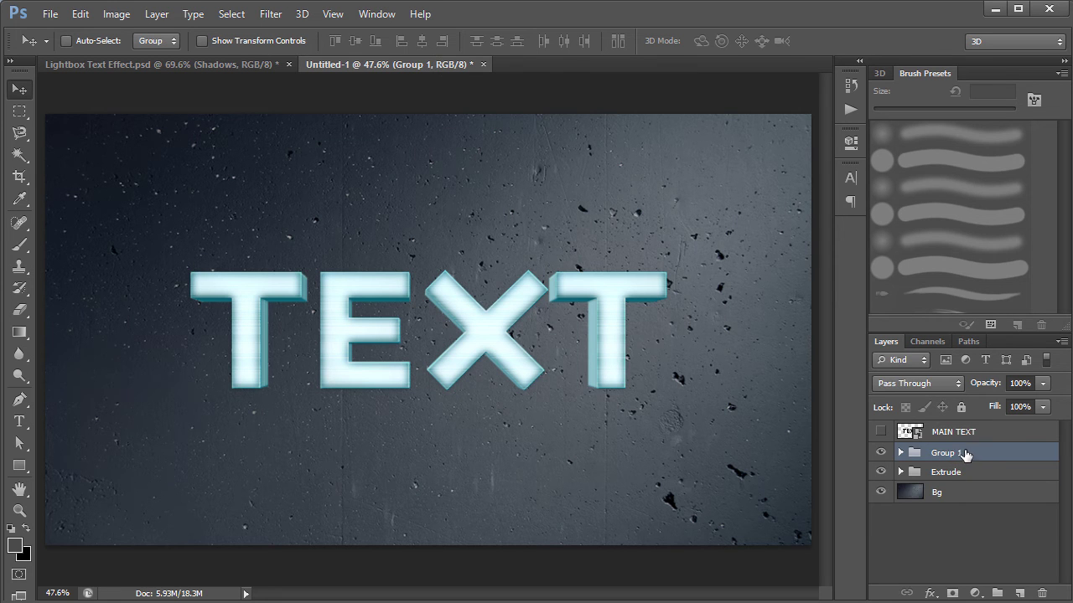
double_click(948, 454)
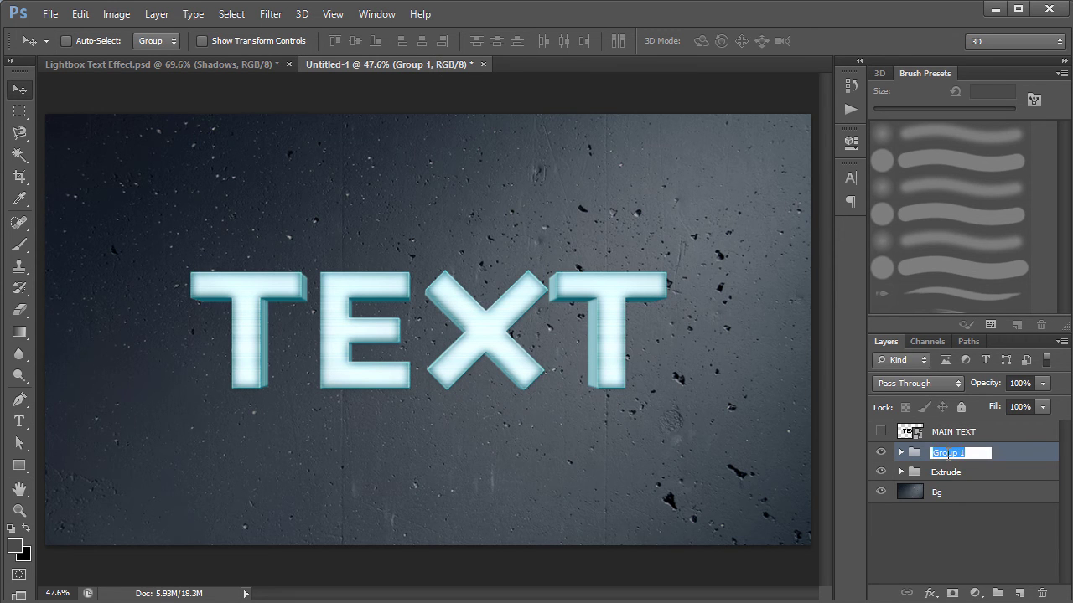
text(Ef)
key(Return)
Step: Duplicate the MAIN TEXT layer and rename the copy as Shadow
click(955, 436)
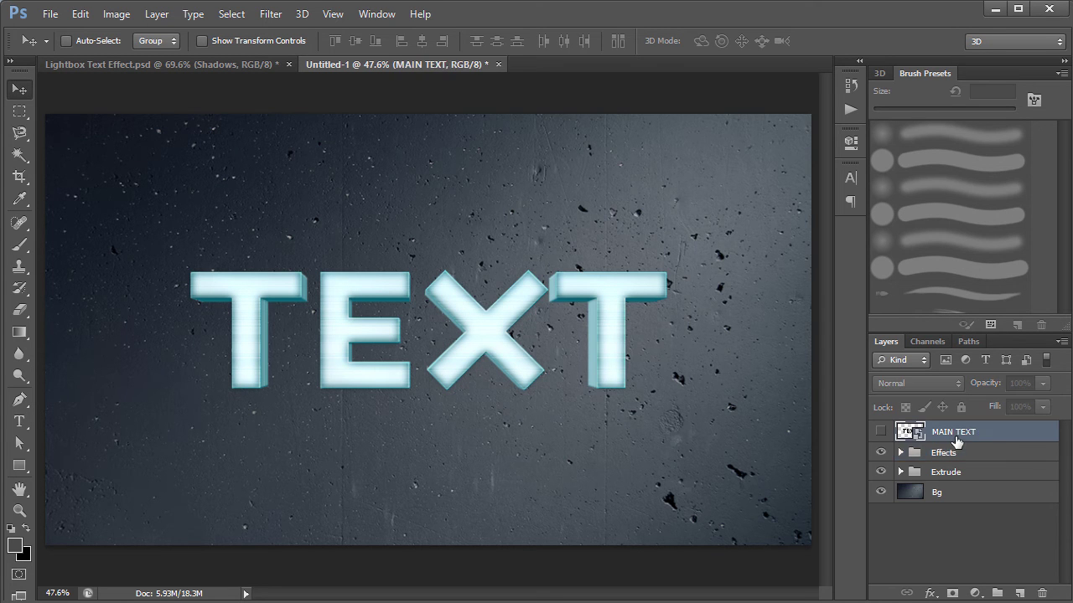
key(ctrl+j)
double_click(953, 432)
text(Sha)
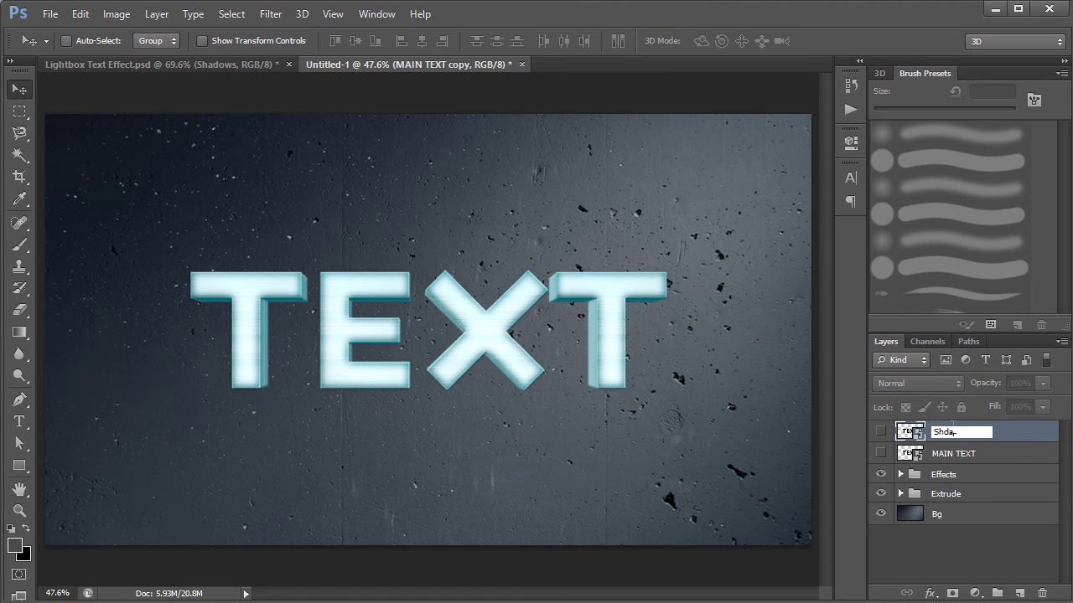
text(dow)
key(Return)
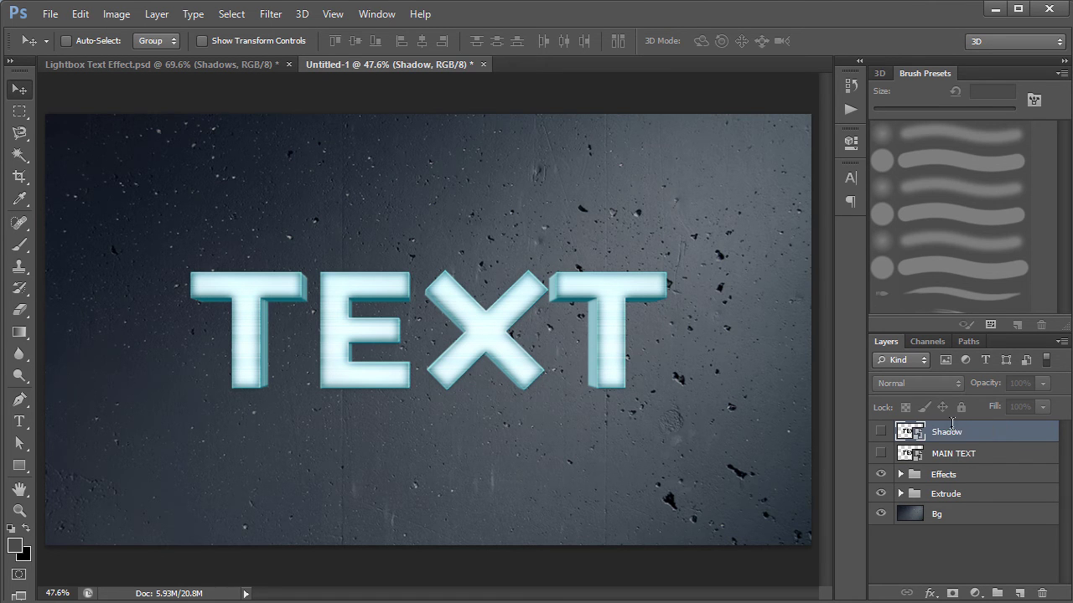
Step: Move the Shadow layer directly above Bg, make it visible, and hide the Effects and Extrude groups
drag(949, 432, 941, 505)
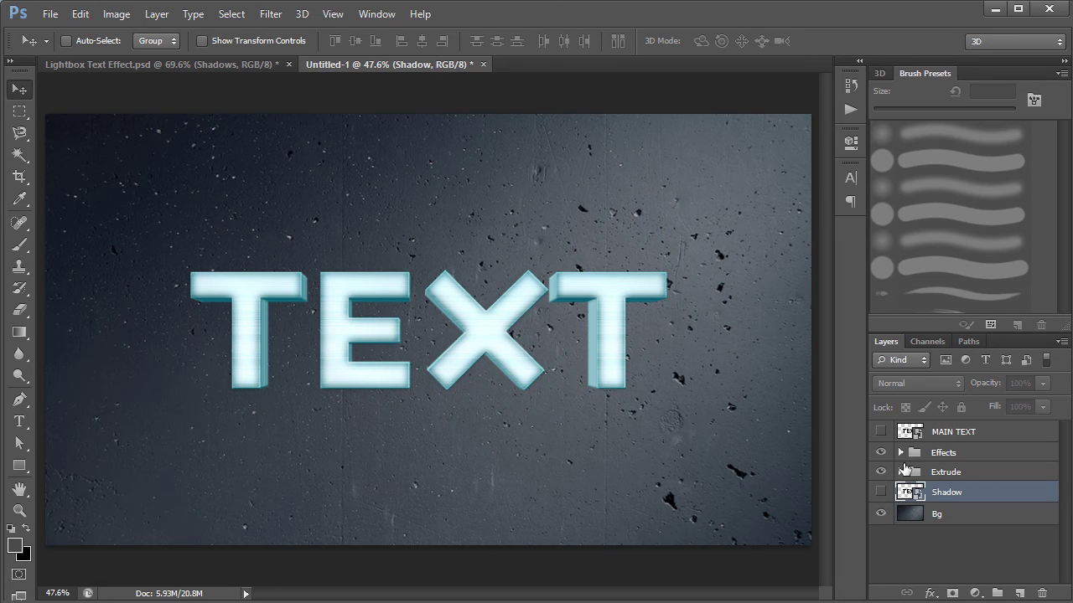
click(880, 492)
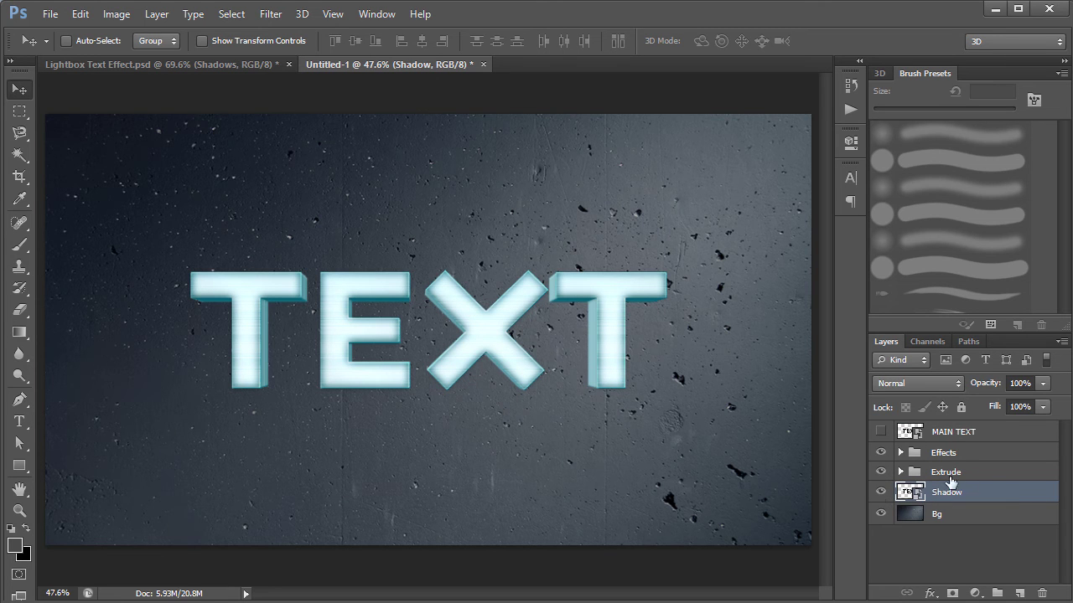
drag(880, 452, 881, 474)
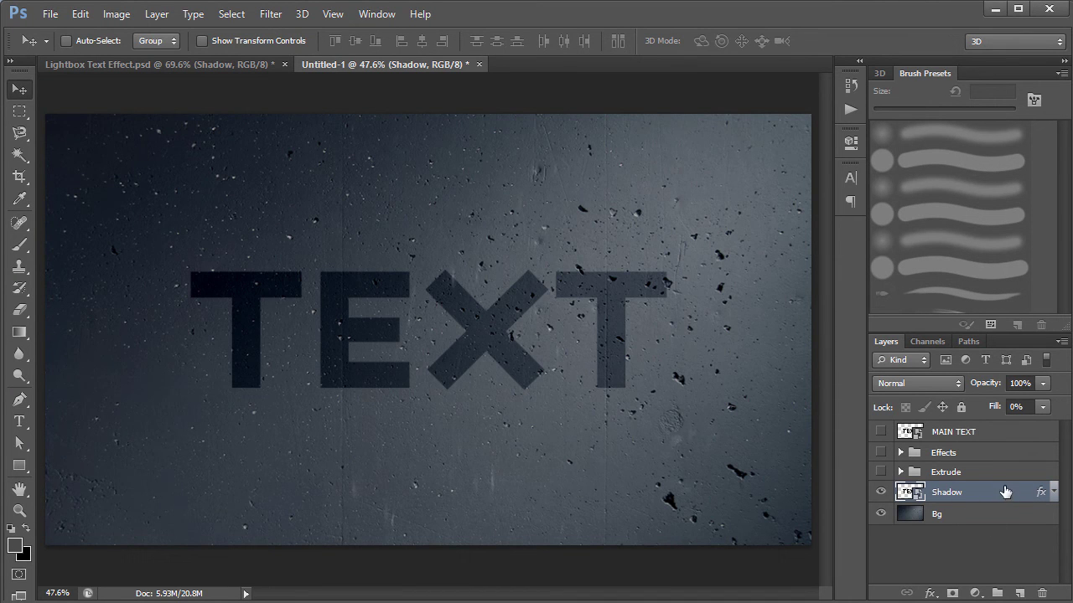
Step: Raise the Shadow layer's fill to 100% to compare, and undo that fill change
drag(995, 407, 1031, 408)
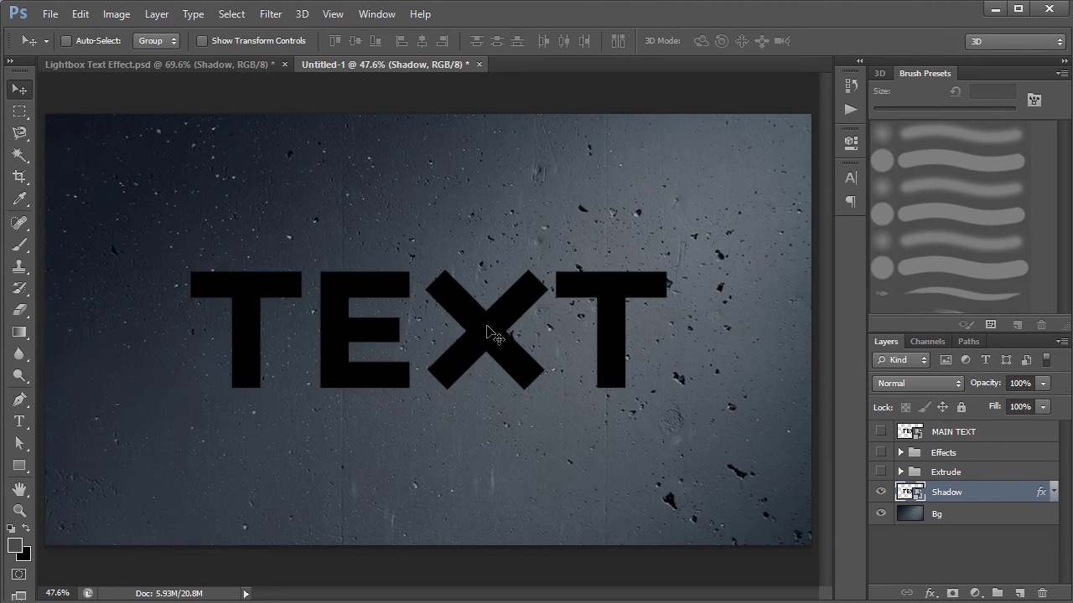
key(ctrl+z)
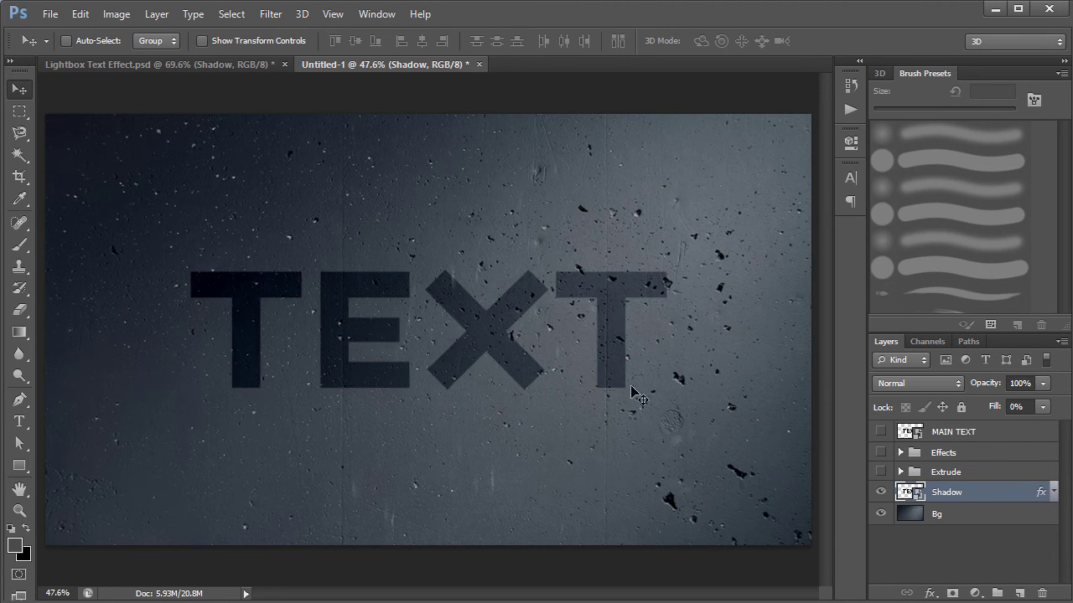
Step: Examine the Shadow layer's Color Overlay settings and colour, try 100% opacity, and set the opacity back to 30%
double_click(994, 500)
click(501, 269)
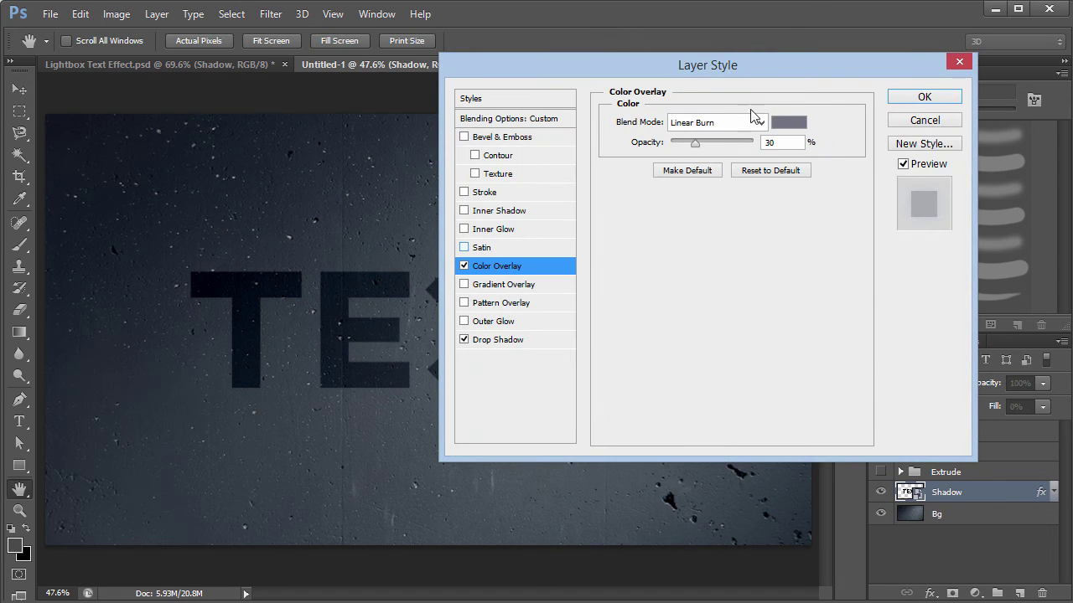
click(781, 124)
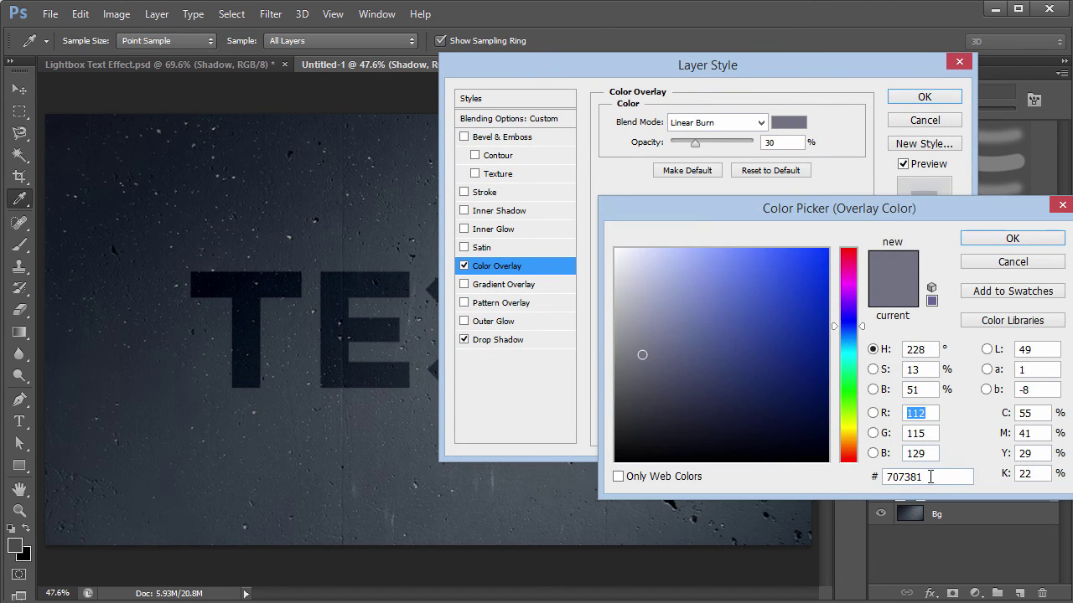
click(999, 239)
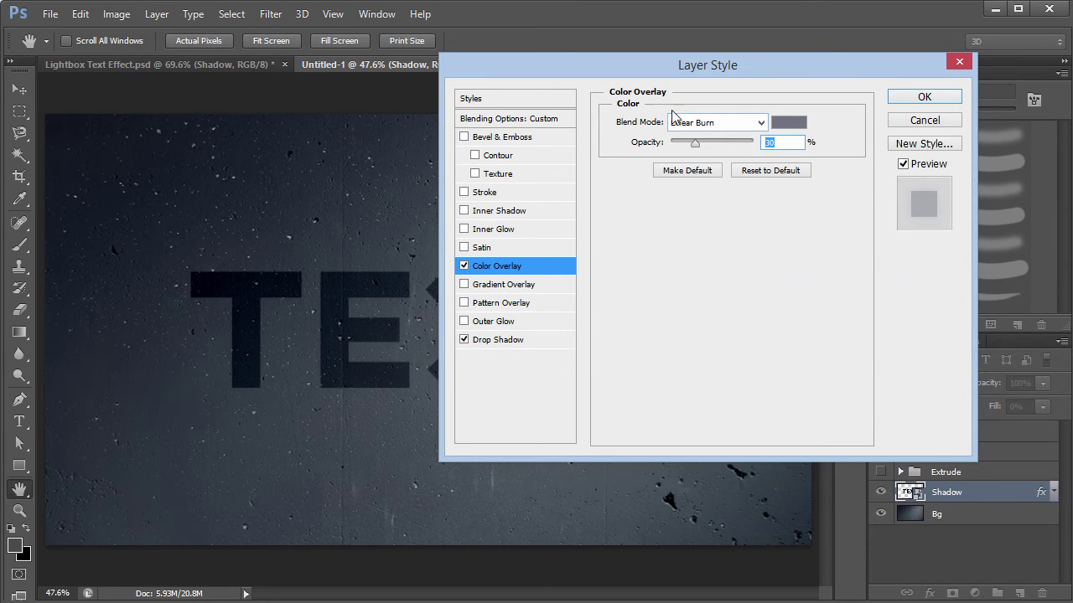
drag(718, 142, 754, 143)
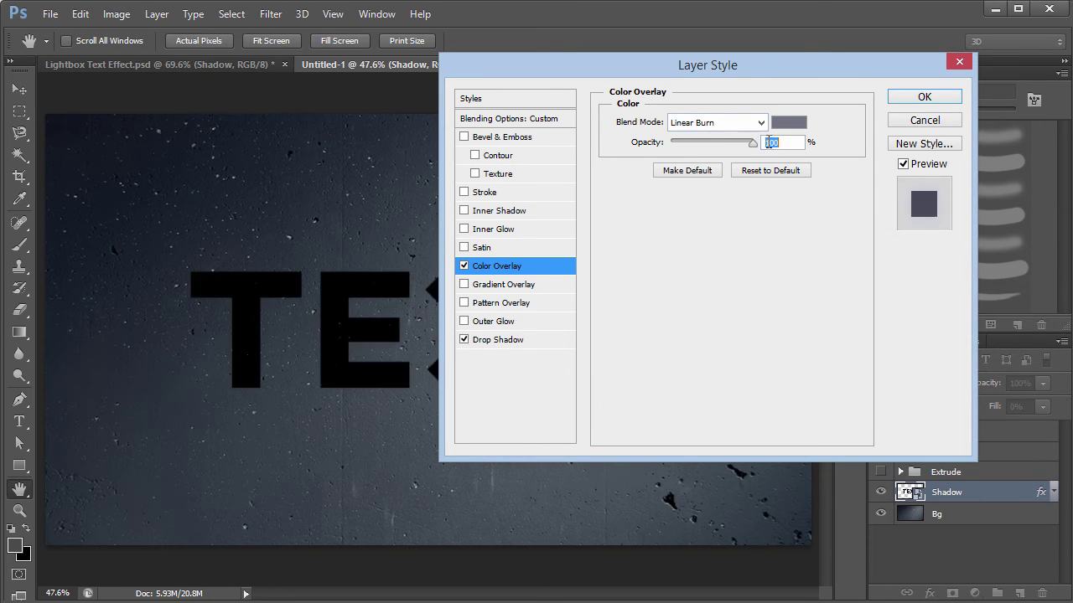
text(30)
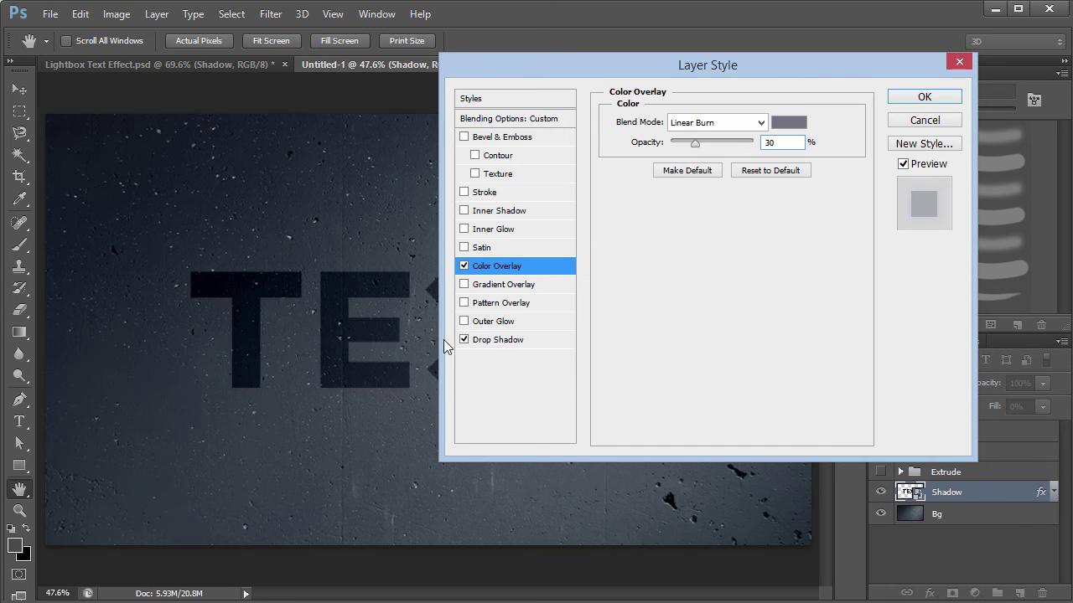
Step: Examine the Shadow layer's Drop Shadow settings and colour, and compare the text with the drop shadow on and off
click(496, 343)
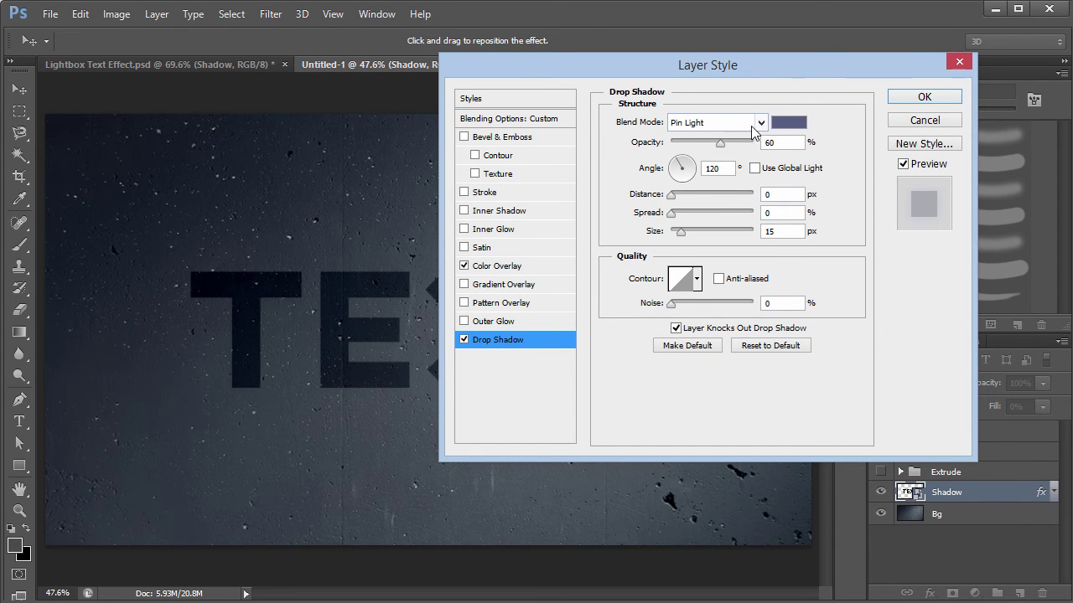
click(788, 122)
click(920, 412)
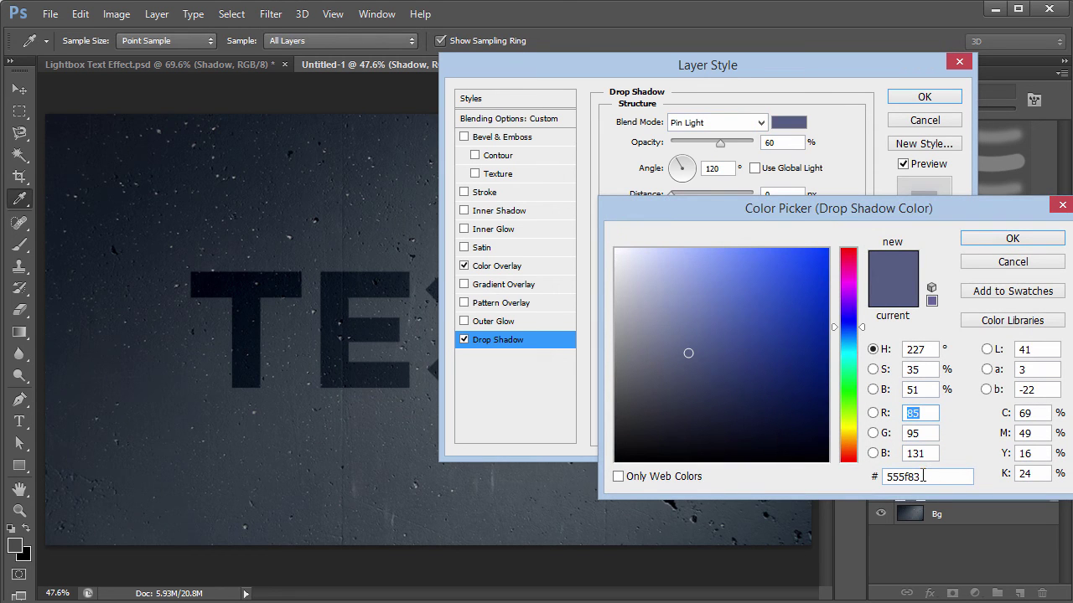
click(1012, 241)
click(465, 339)
click(464, 339)
click(465, 342)
click(465, 342)
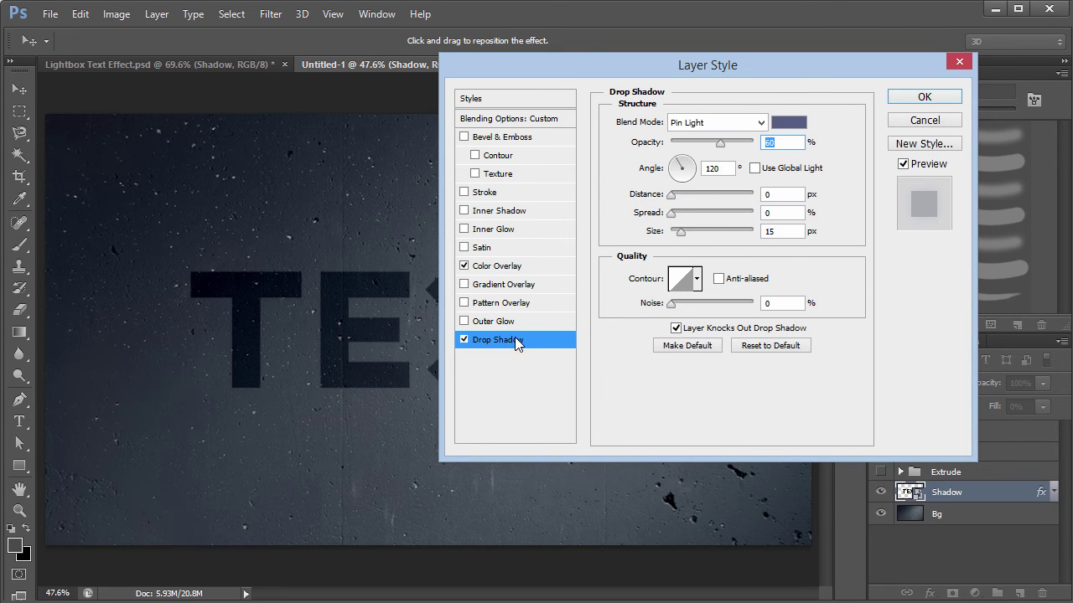
Step: Disable the Shadow layer's Drop Shadow, keep its Color Overlay, and apply the layer style
click(463, 341)
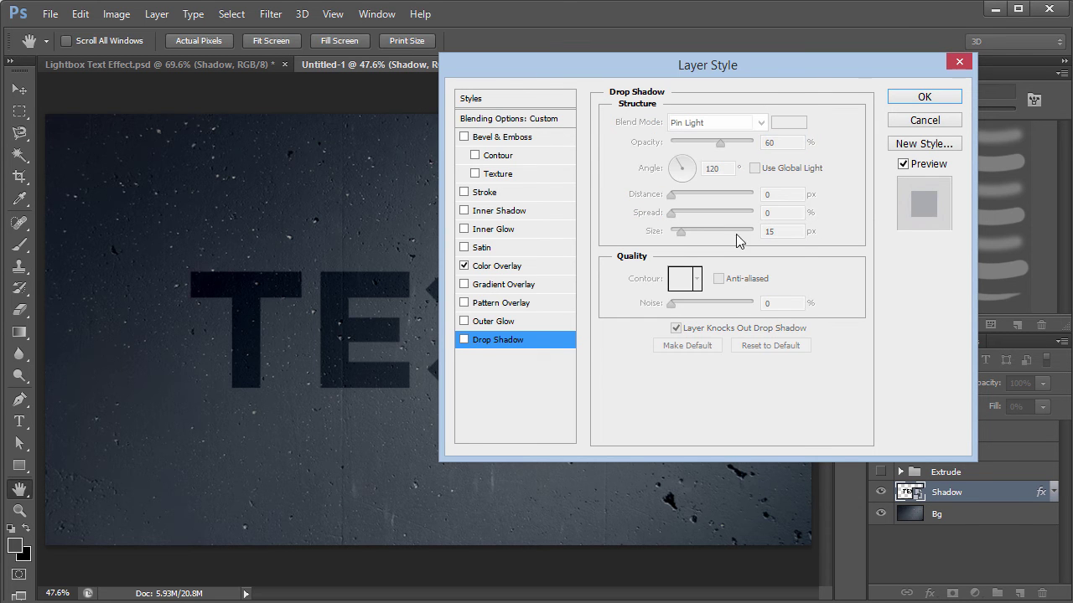
click(535, 265)
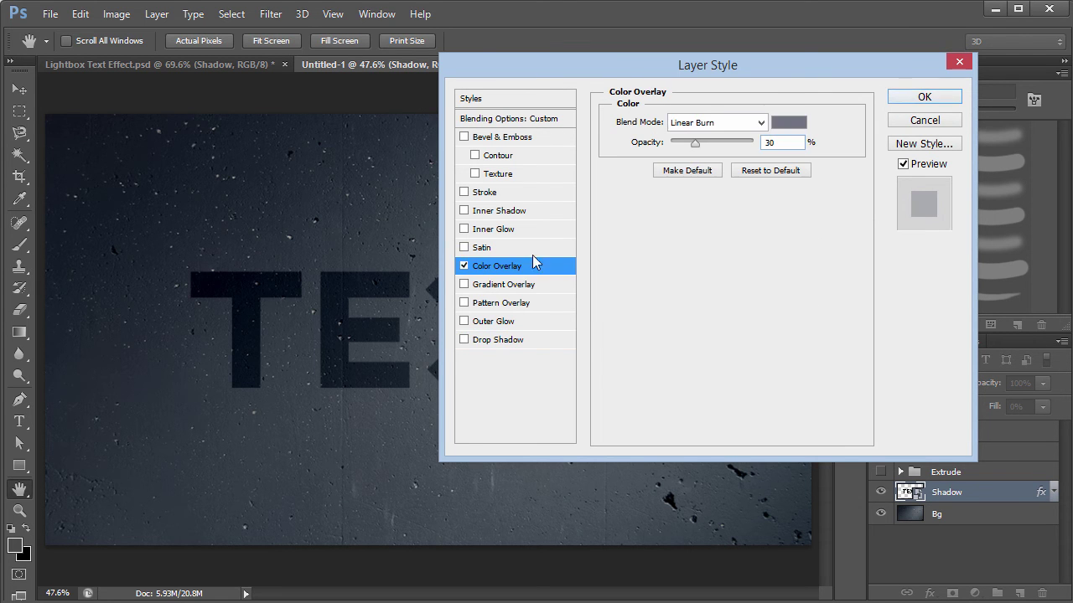
click(937, 99)
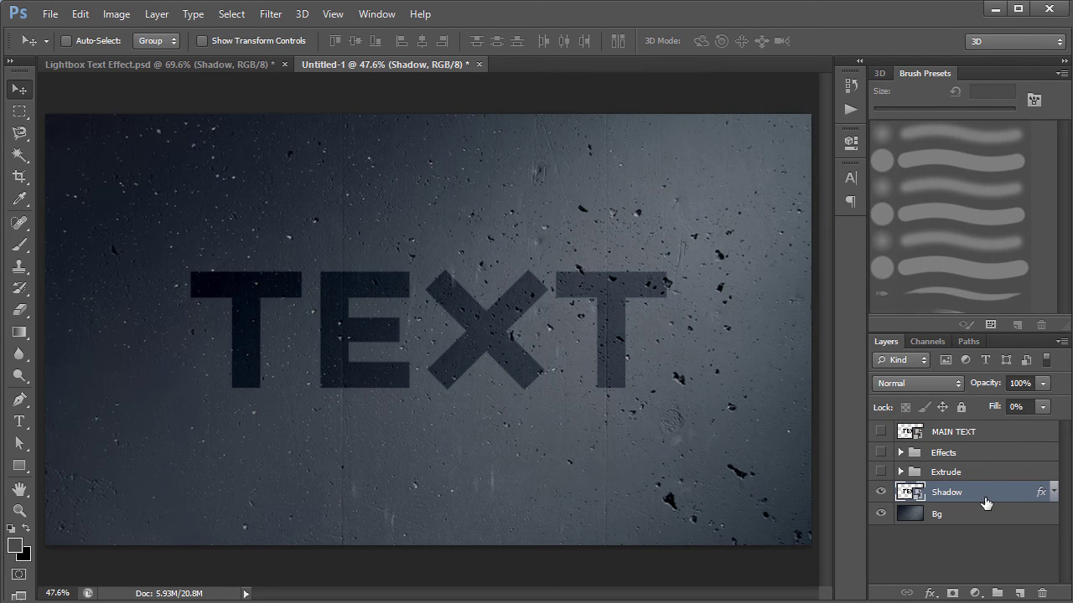
Step: Apply a Motion Blur to the Shadow layer with an angle of 0° and a distance of 30 pixels
click(271, 14)
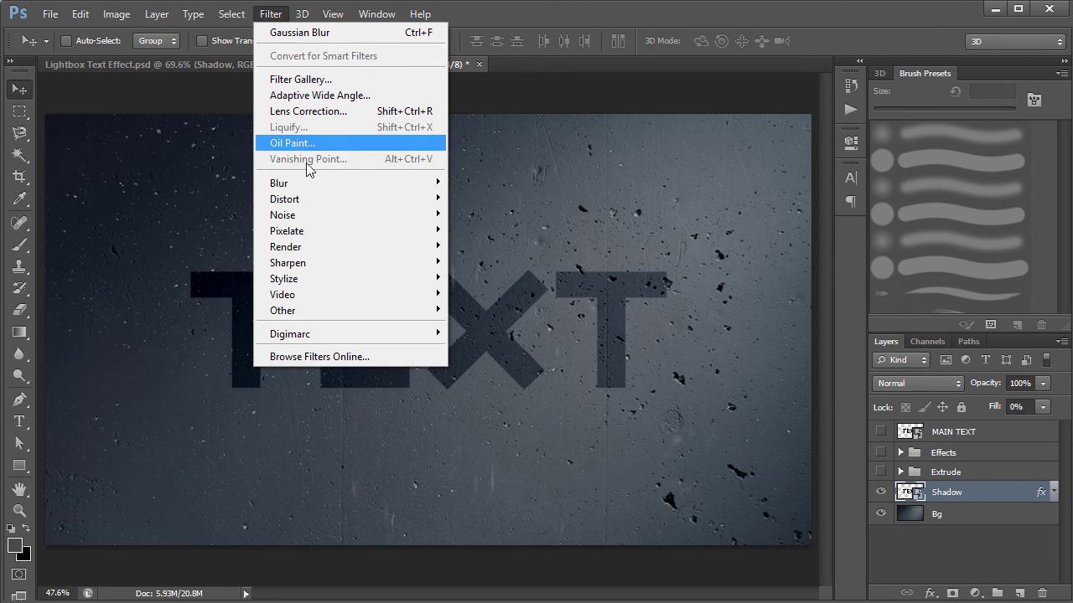
mouse_move(305, 184)
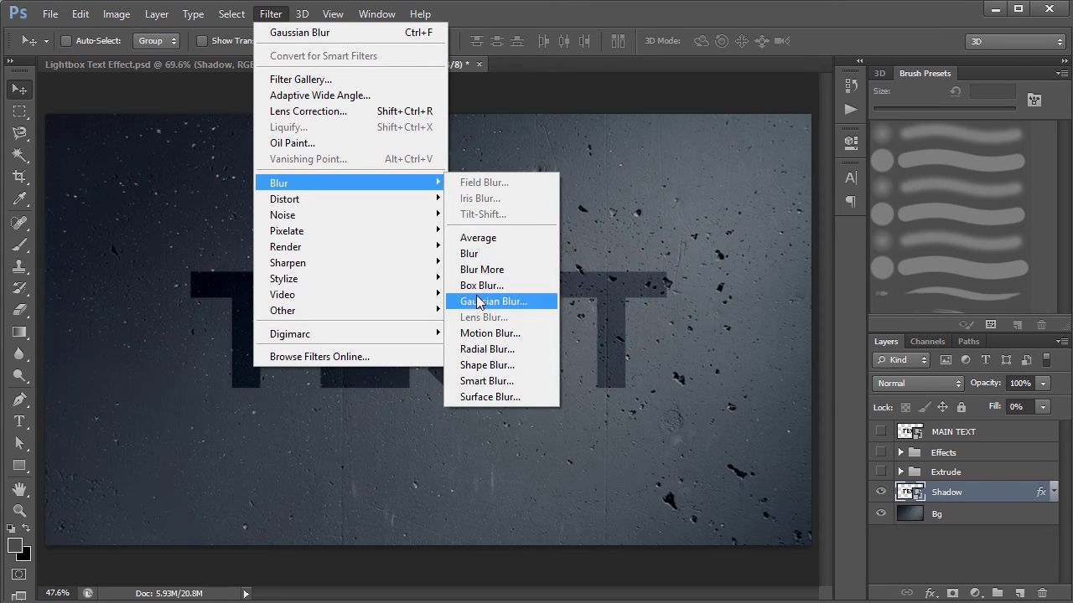
click(495, 333)
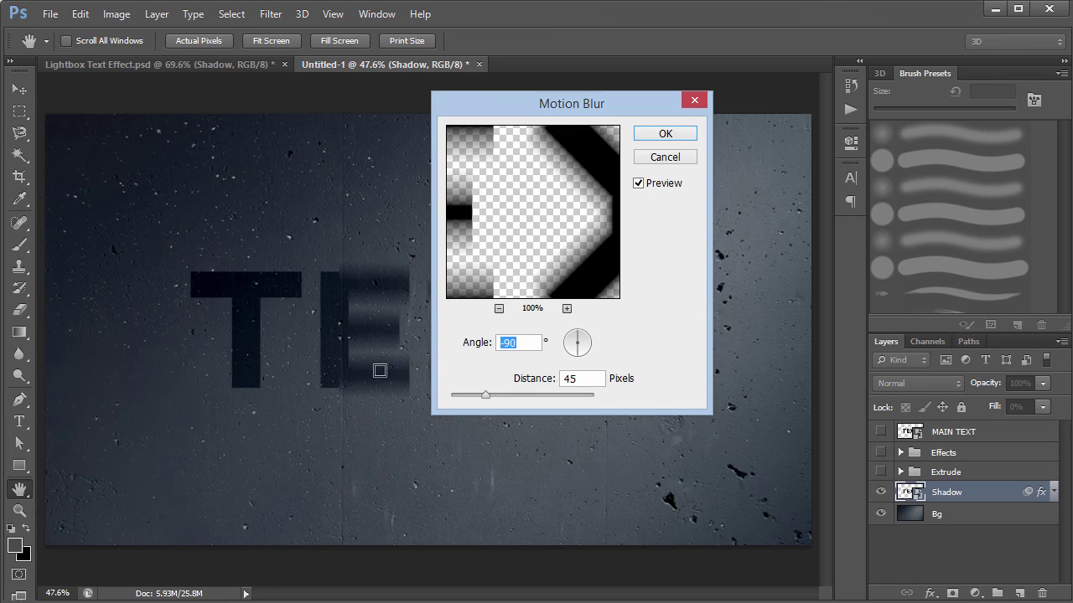
click(639, 183)
click(638, 184)
click(639, 184)
click(638, 183)
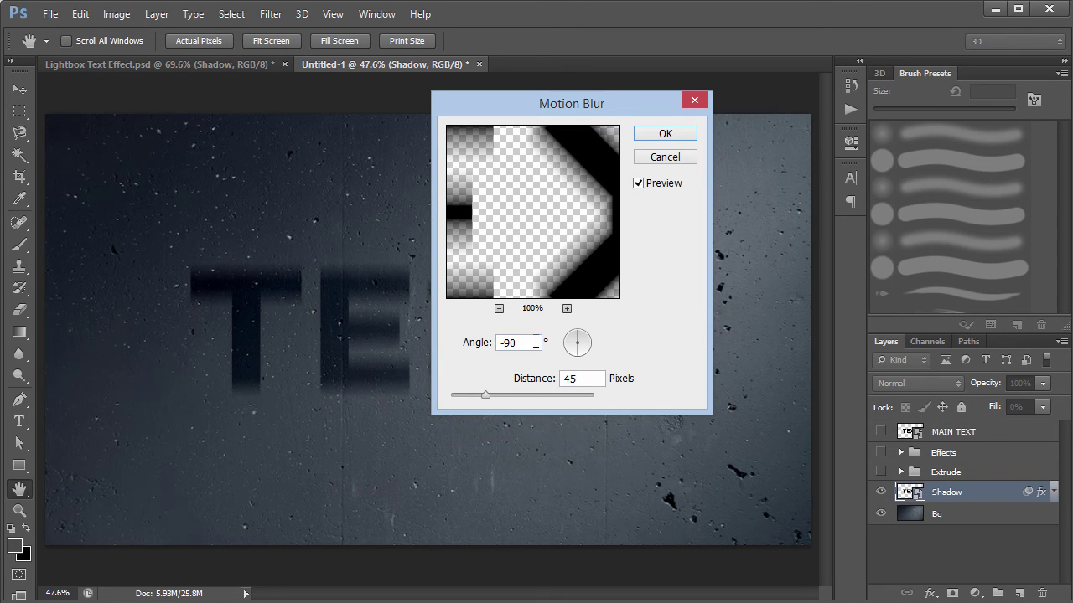
text(0)
key(Tab)
text(30)
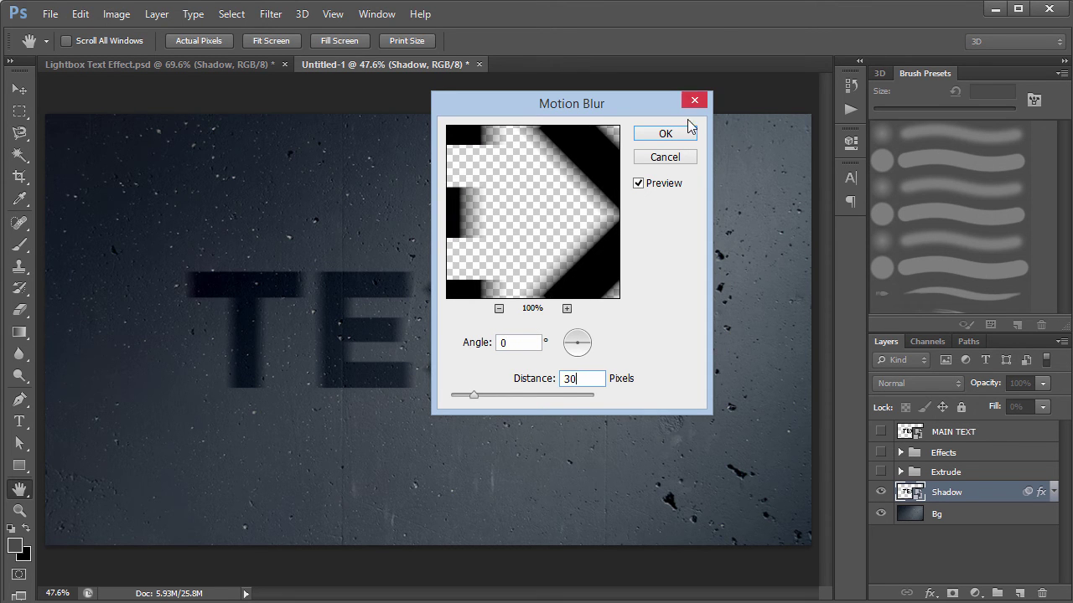
click(680, 137)
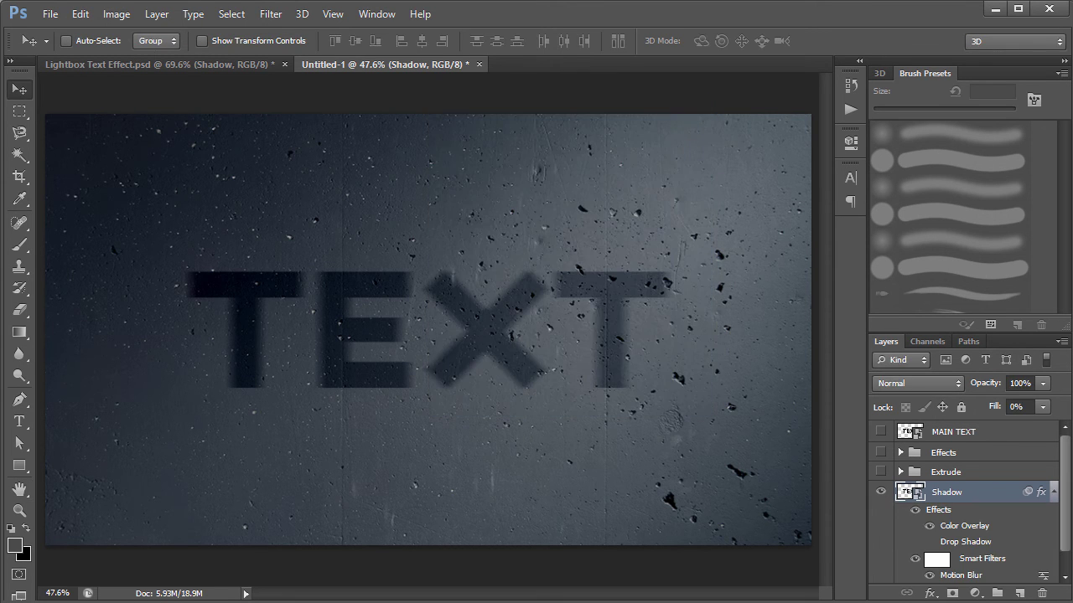
click(1053, 494)
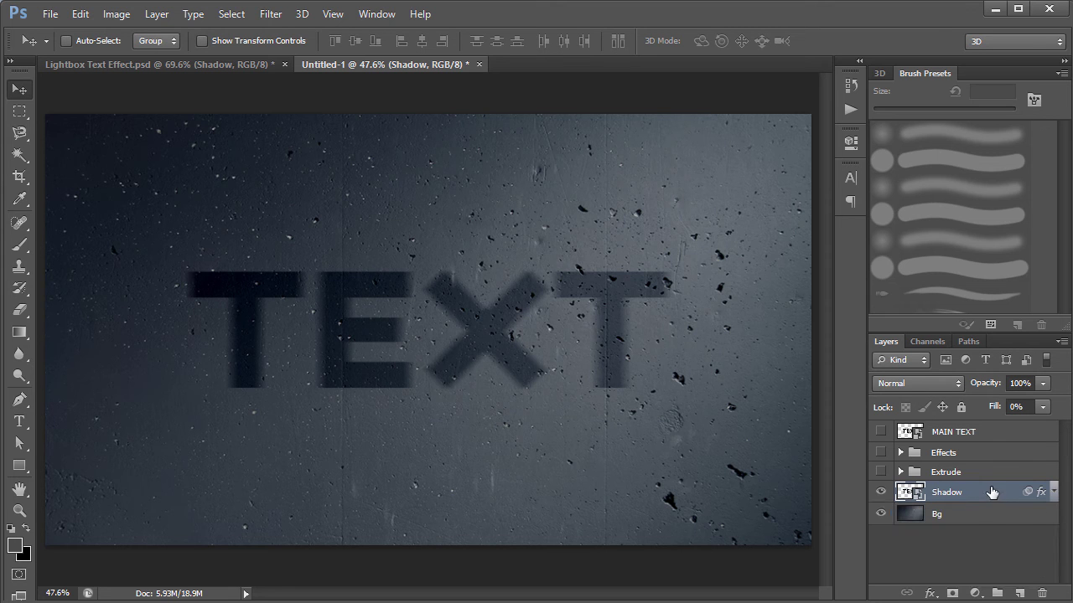
Step: Apply a Gaussian Blur with a radius of 4 pixels to the Shadow layer
click(271, 13)
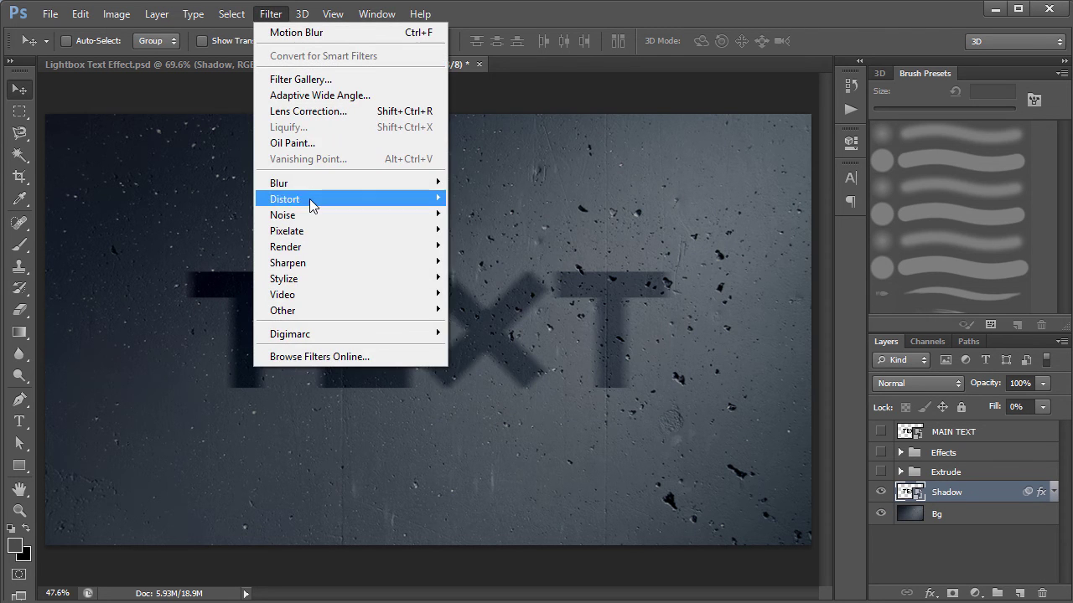
mouse_move(310, 182)
click(492, 301)
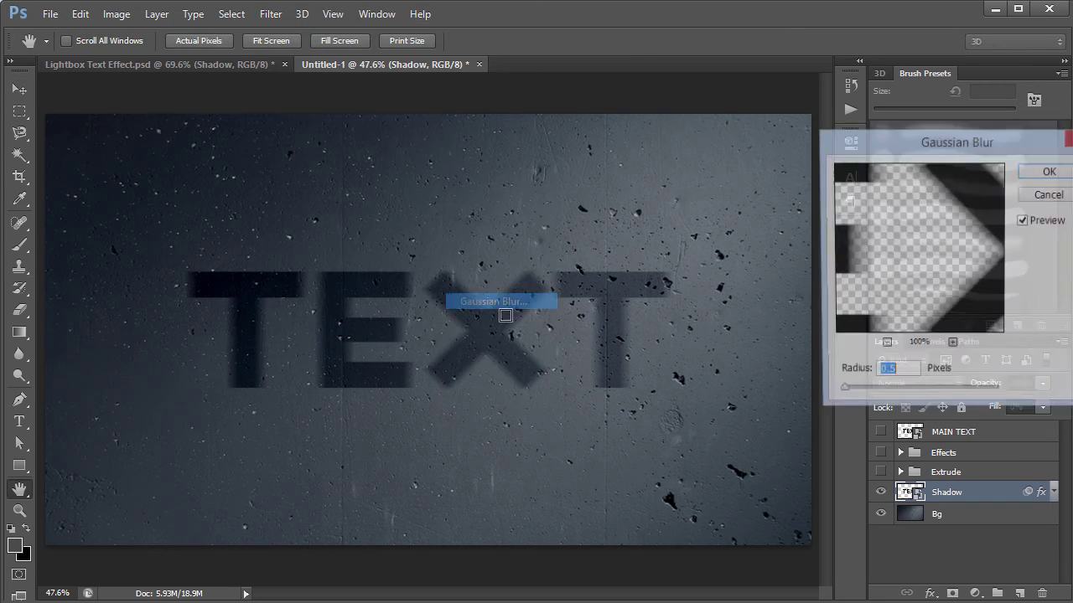
text(4)
key(Return)
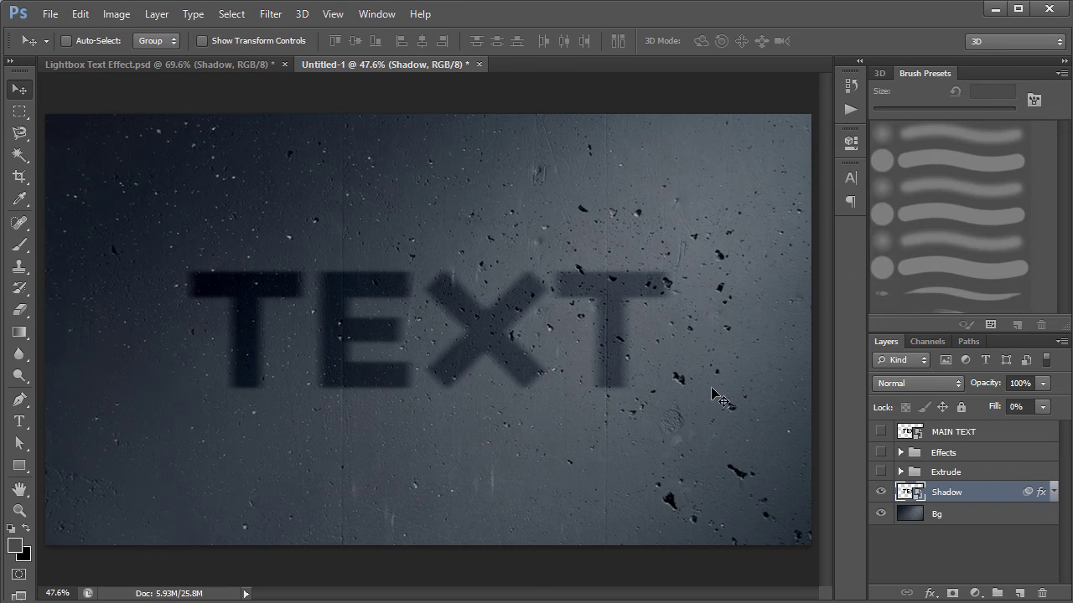
Step: Duplicate the Shadow layer and set the original's Motion Blur to an angle of -90° and a distance of 60 pixels
key(ctrl+j)
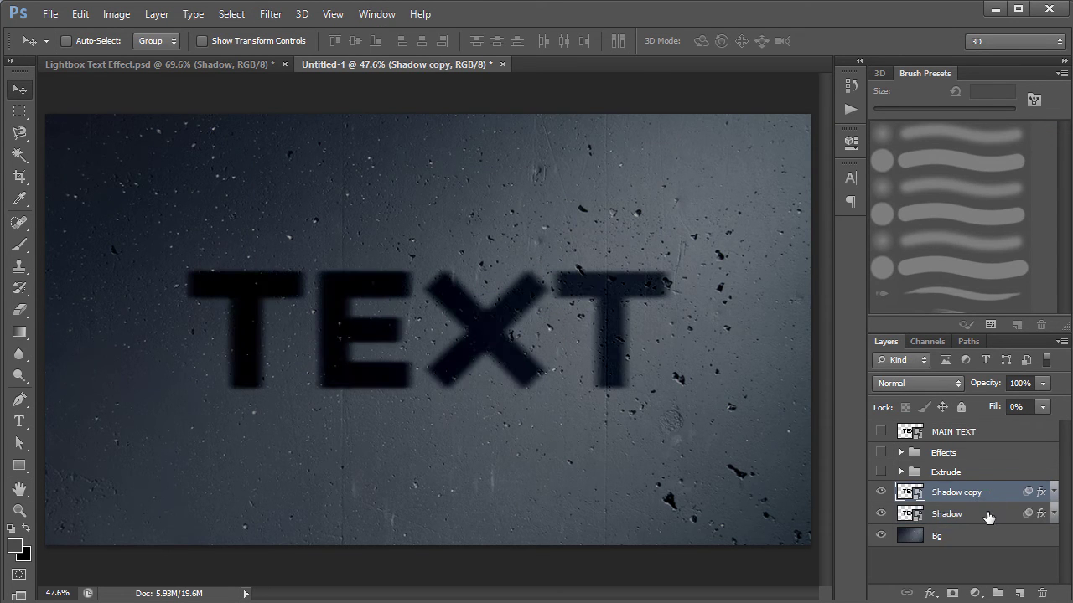
click(989, 514)
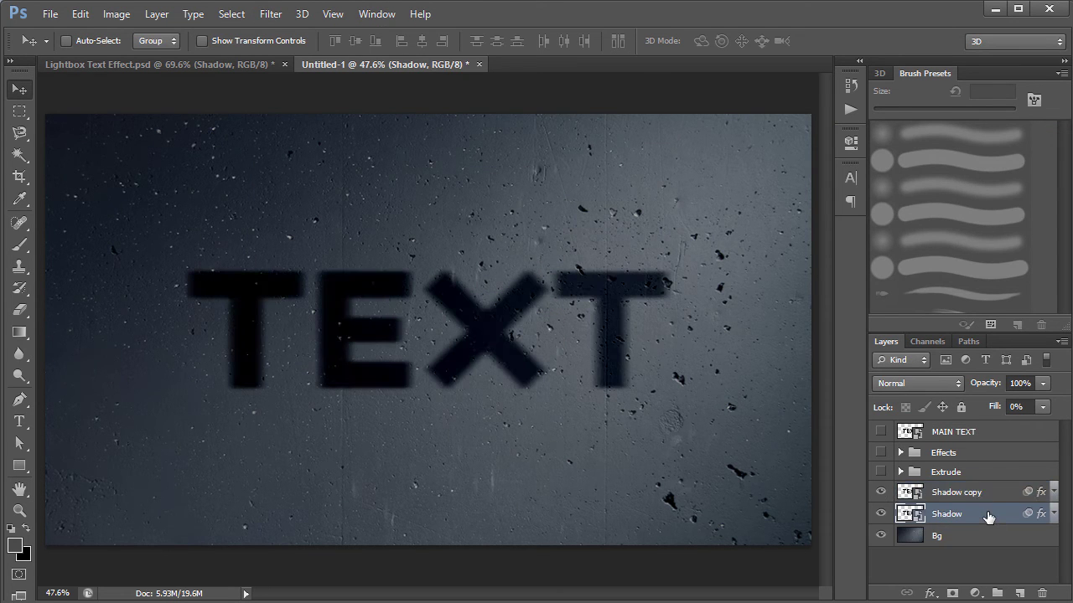
click(1054, 513)
scroll(1058, 498, down, 3)
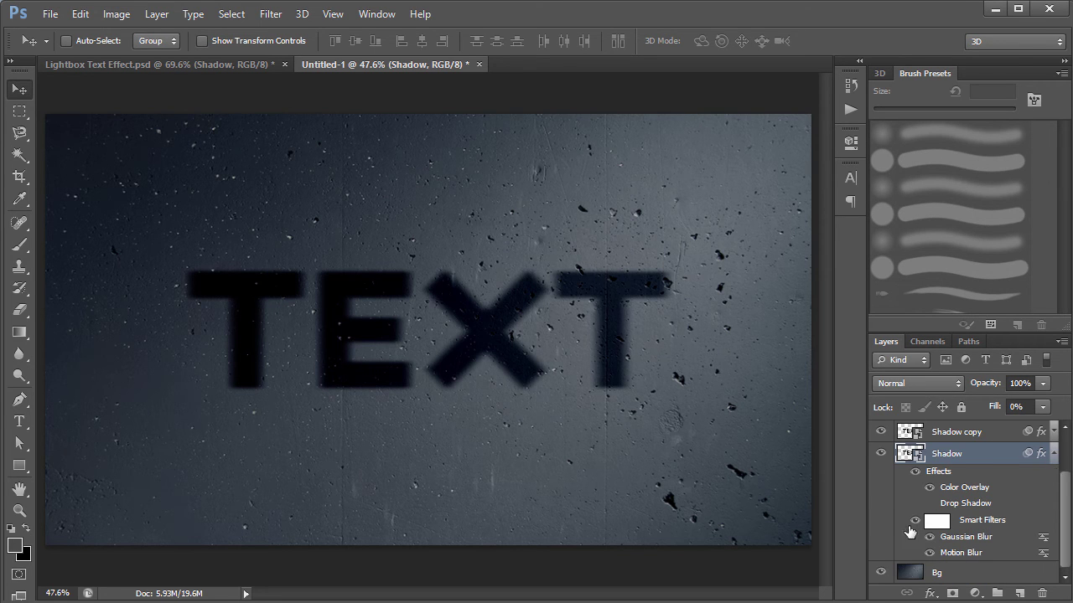
double_click(958, 553)
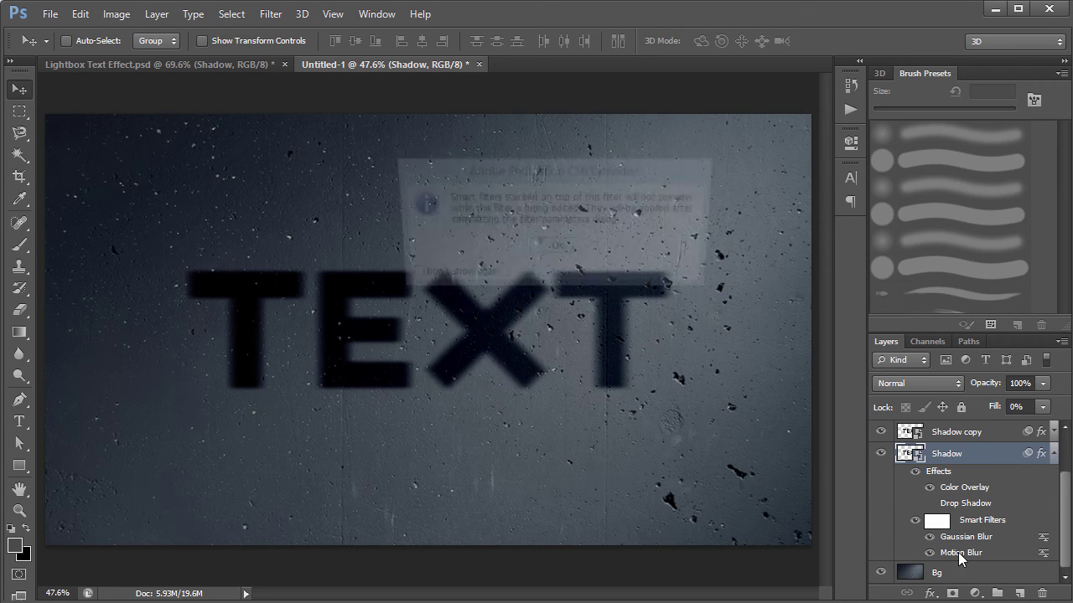
key(Return)
text(-90)
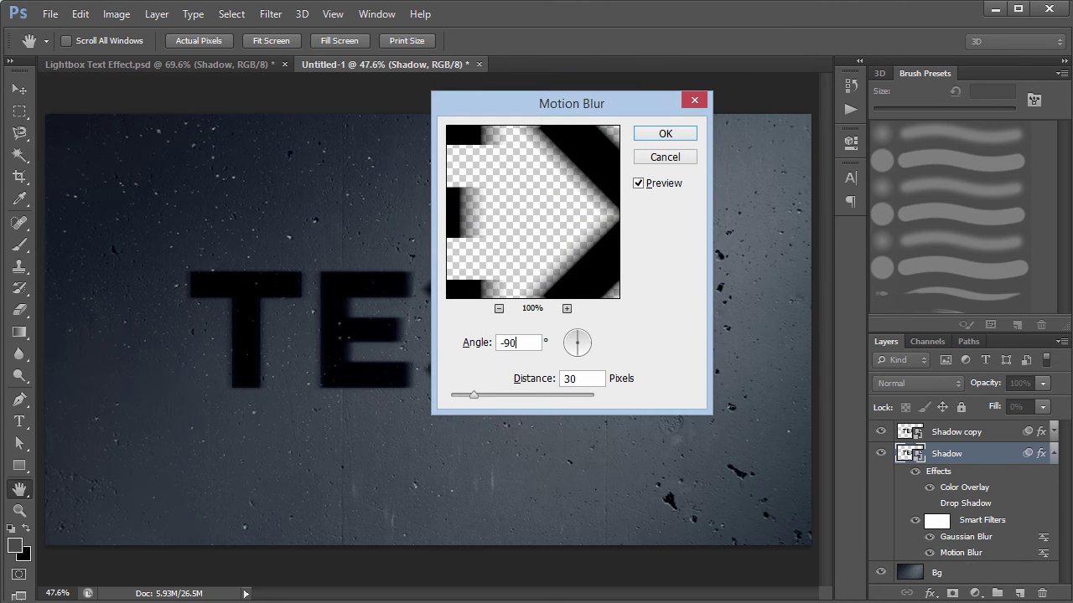
key(Tab)
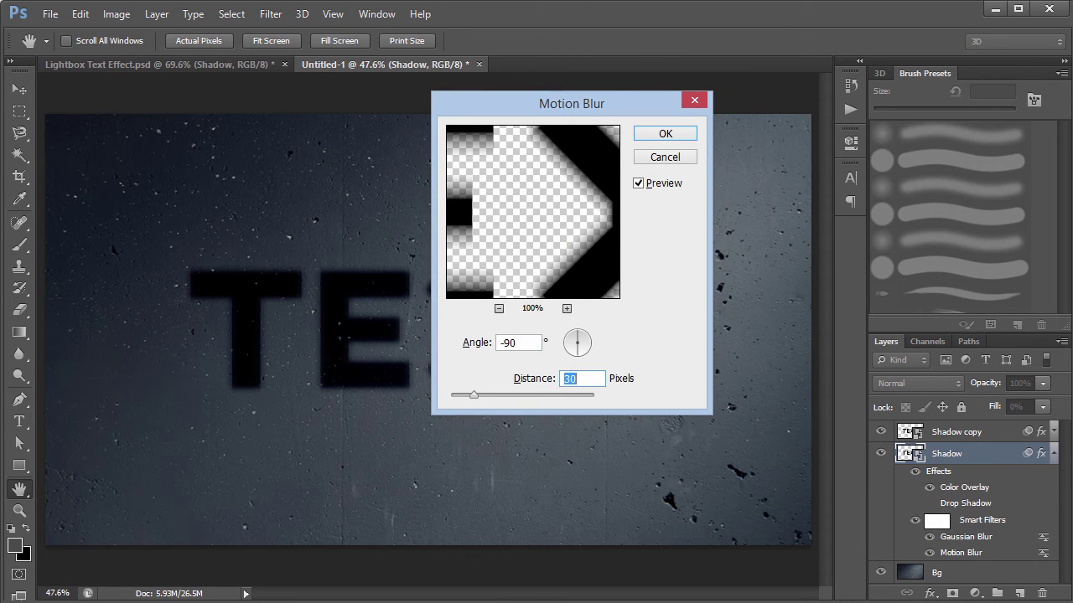
text(60)
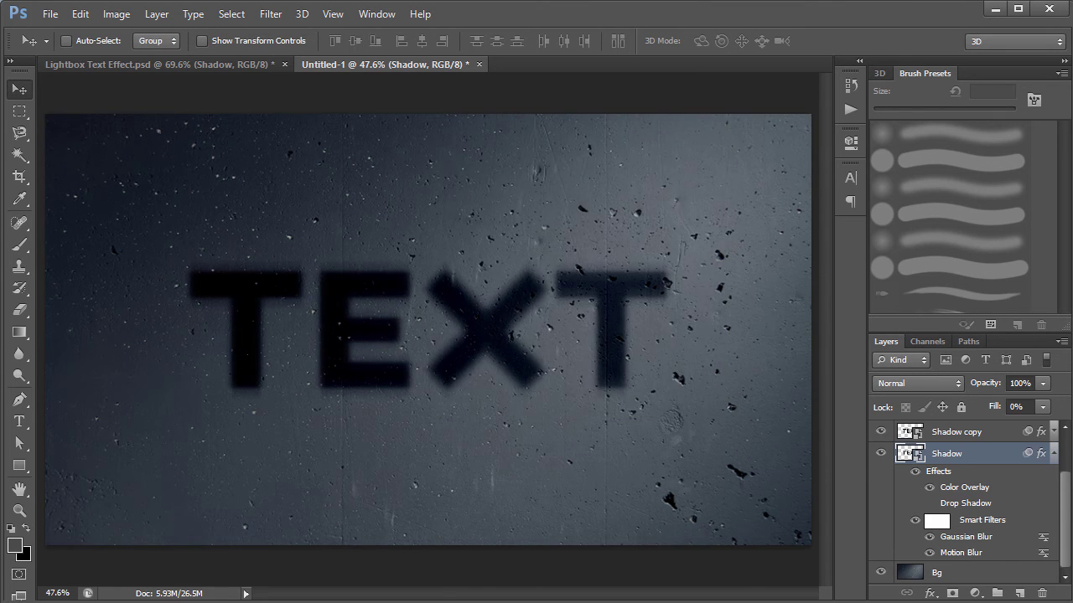
click(1053, 453)
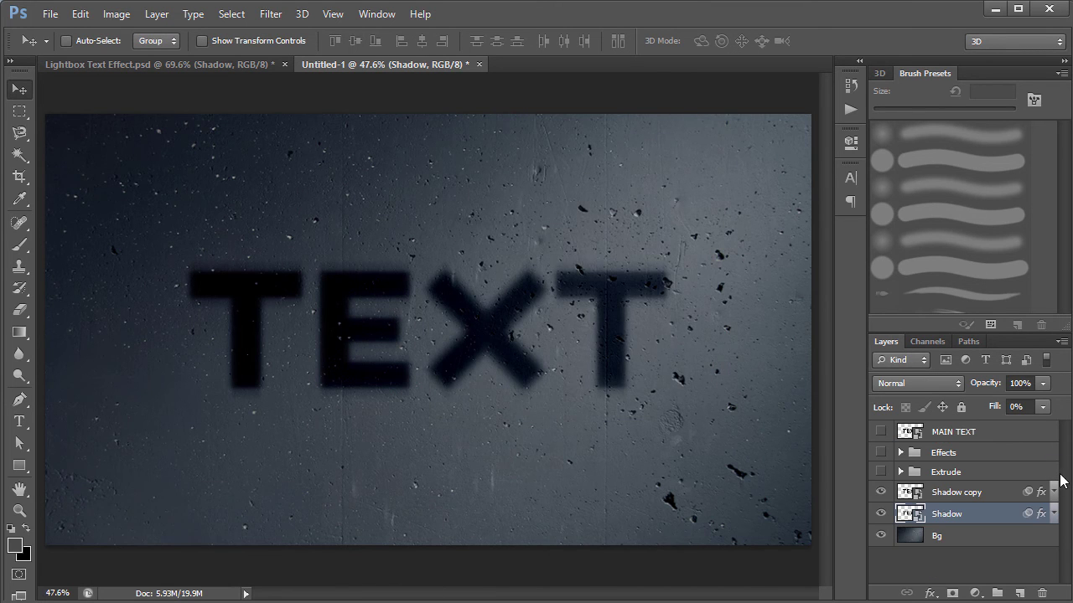
Step: Duplicate the Shadow layer again and set the original's Motion Blur distance to 40 pixels
key(ctrl+j)
click(987, 536)
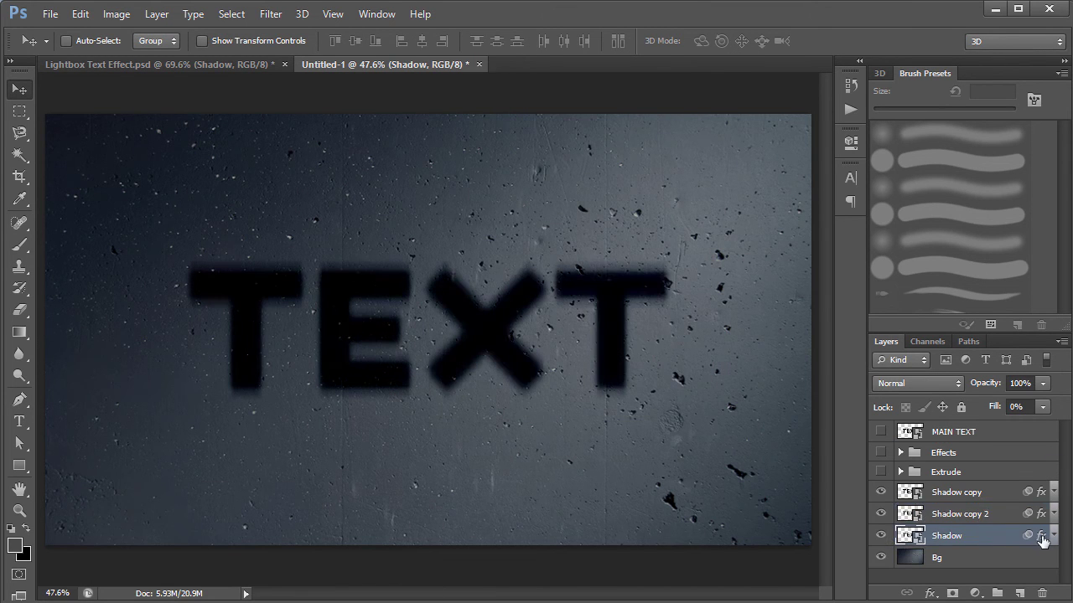
click(1053, 537)
scroll(969, 553, down, 3)
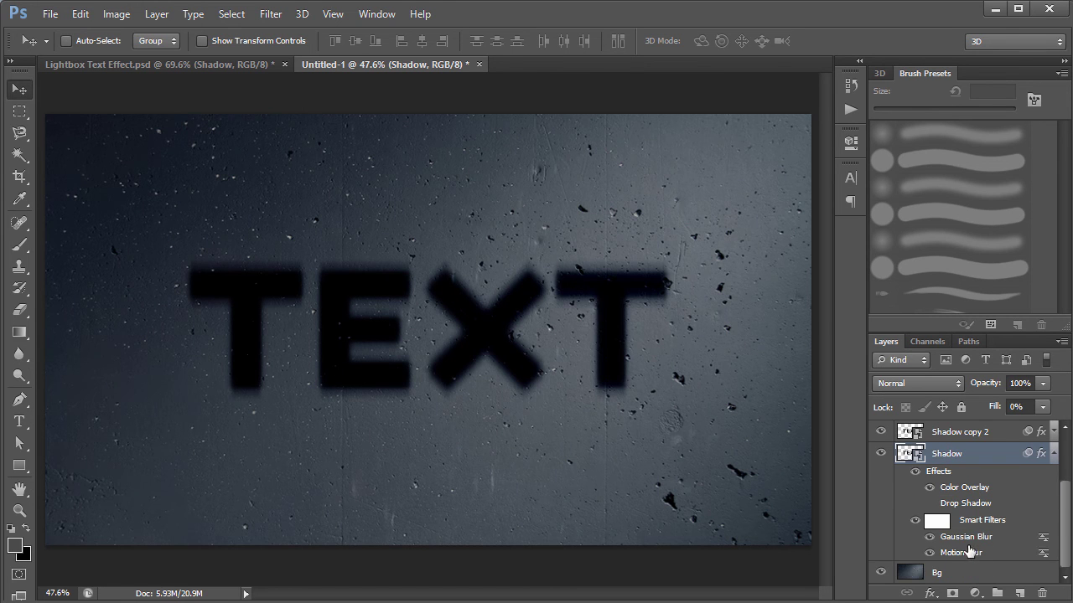
double_click(968, 554)
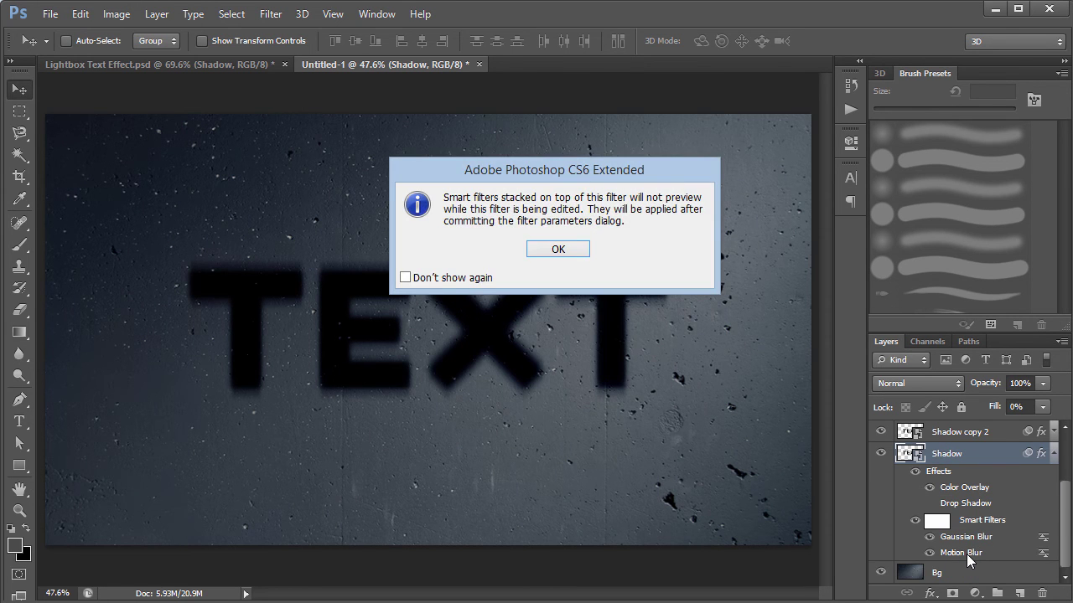
key(Return)
key(Tab)
text(40)
key(Return)
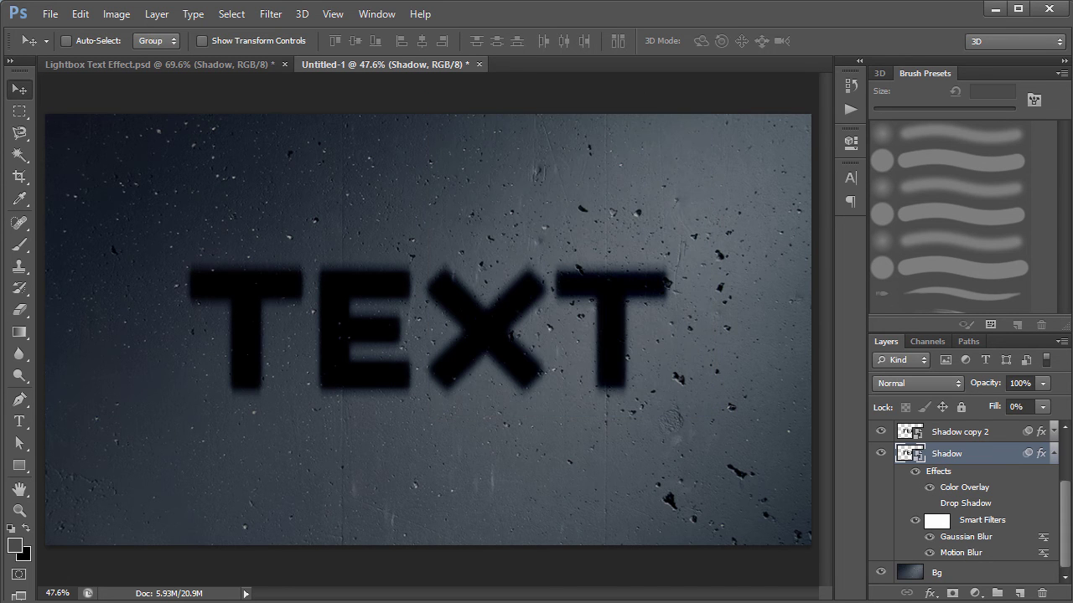
click(1051, 454)
Step: Duplicate the Shadow layer a third time, set the original's Gaussian Blur radius to 20 pixels and hide its Motion Blur
key(ctrl+j)
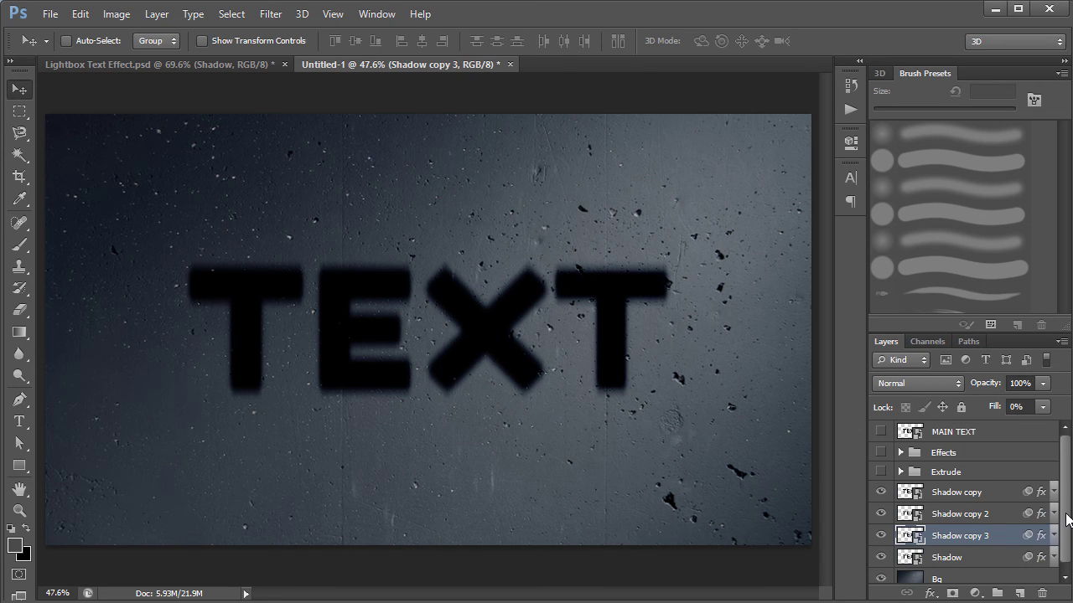
click(1053, 557)
drag(1066, 522, 1066, 563)
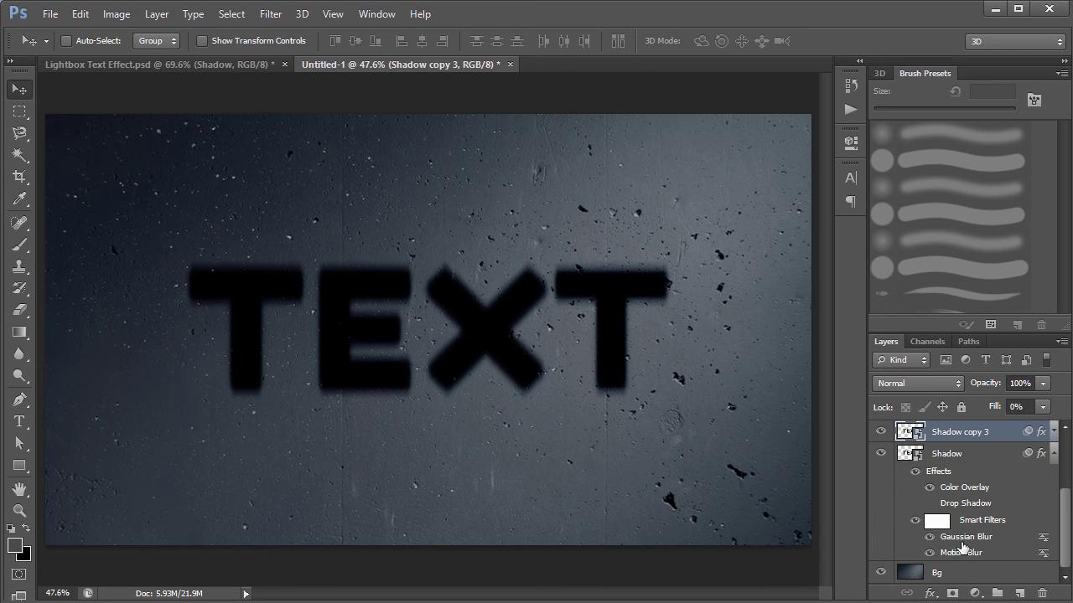
click(958, 555)
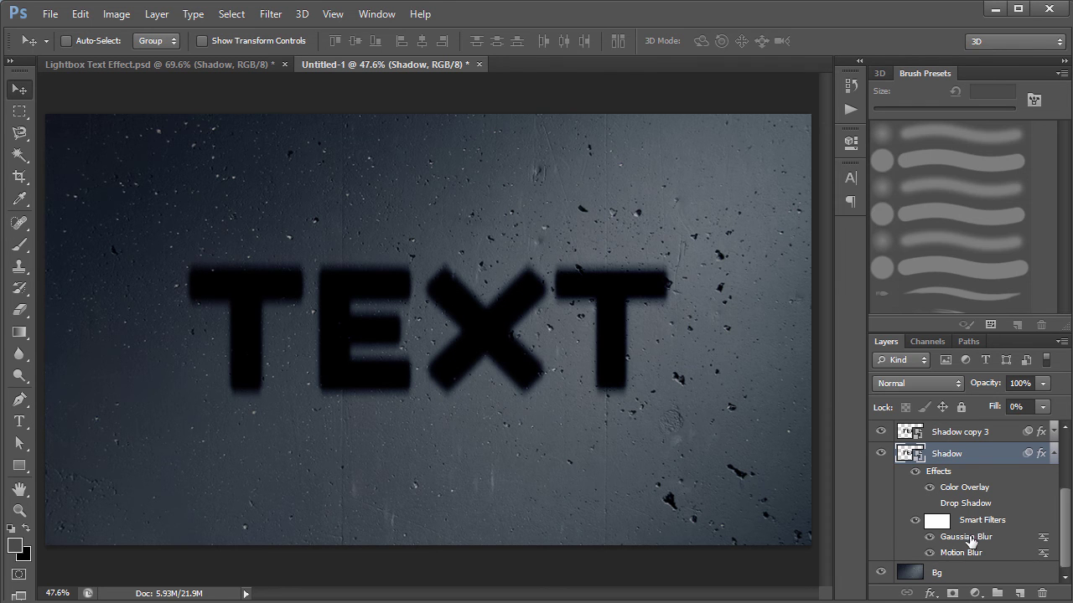
double_click(970, 537)
text(20)
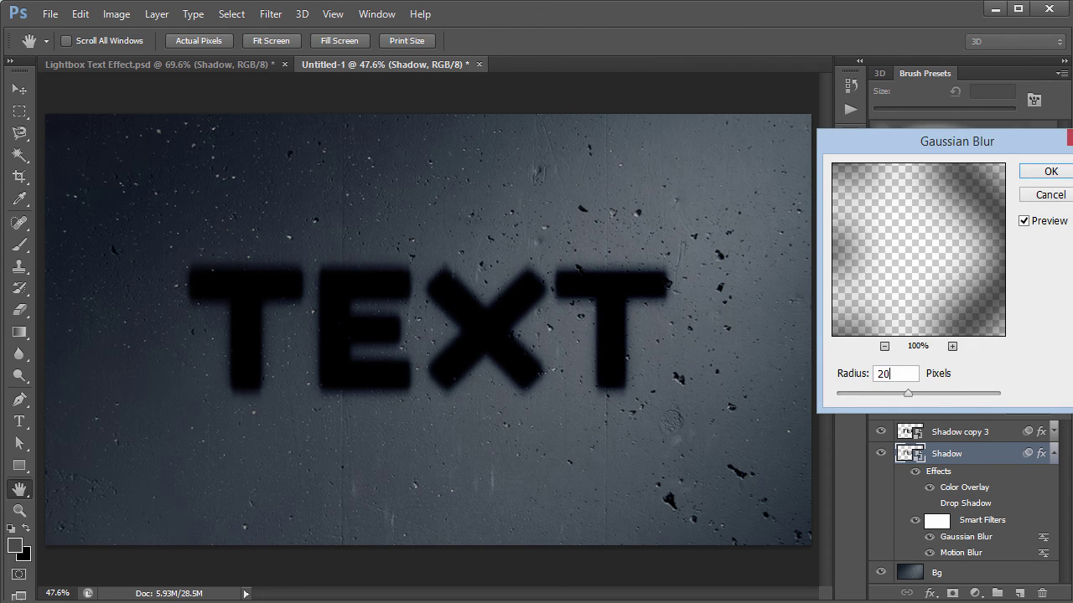
key(Return)
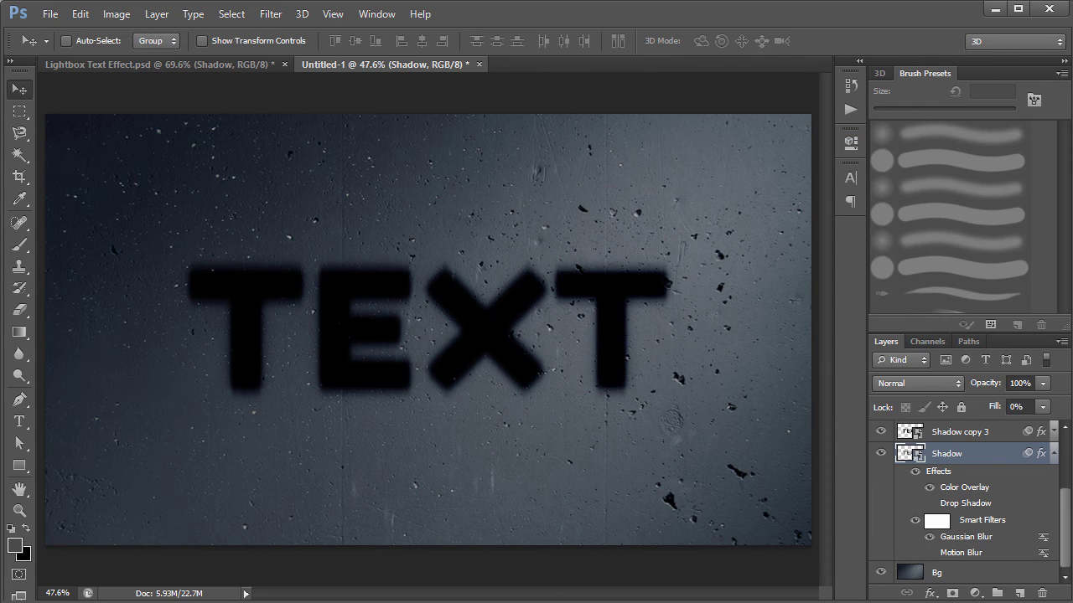
click(1054, 455)
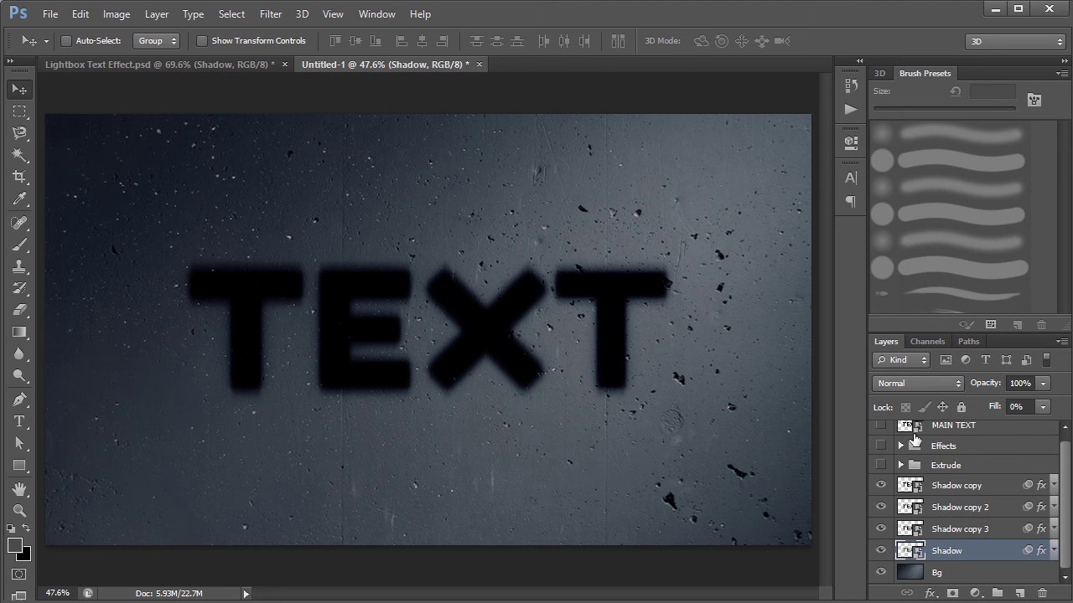
Step: Offset the lower Shadow layers slightly downward beneath Shadow copy and show the Extrude and Effects groups
click(972, 508)
shift+click(974, 550)
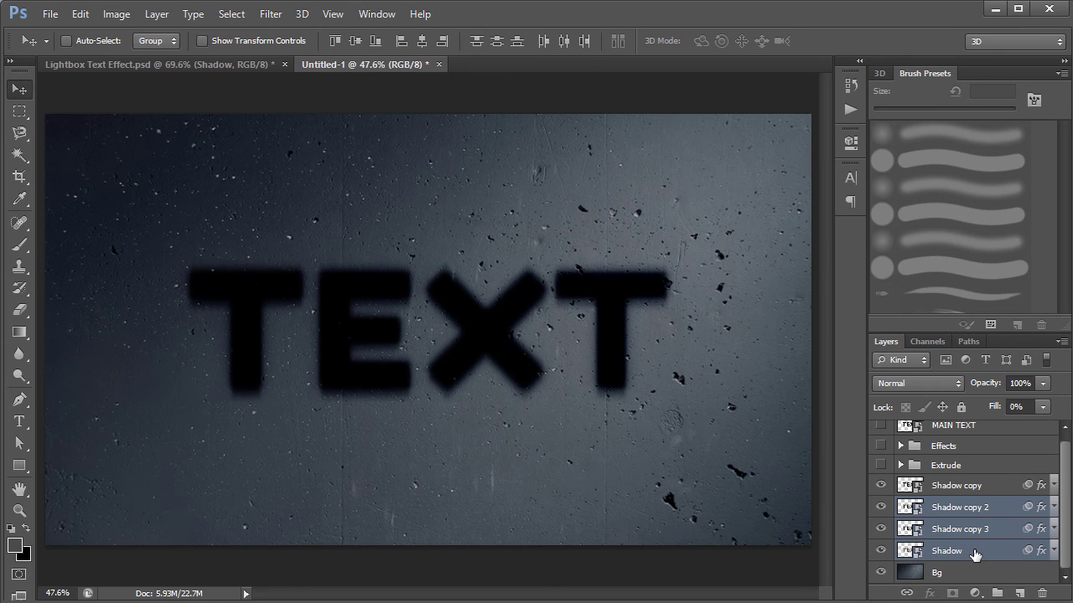
key(Down)
key(Down)
key(Down)
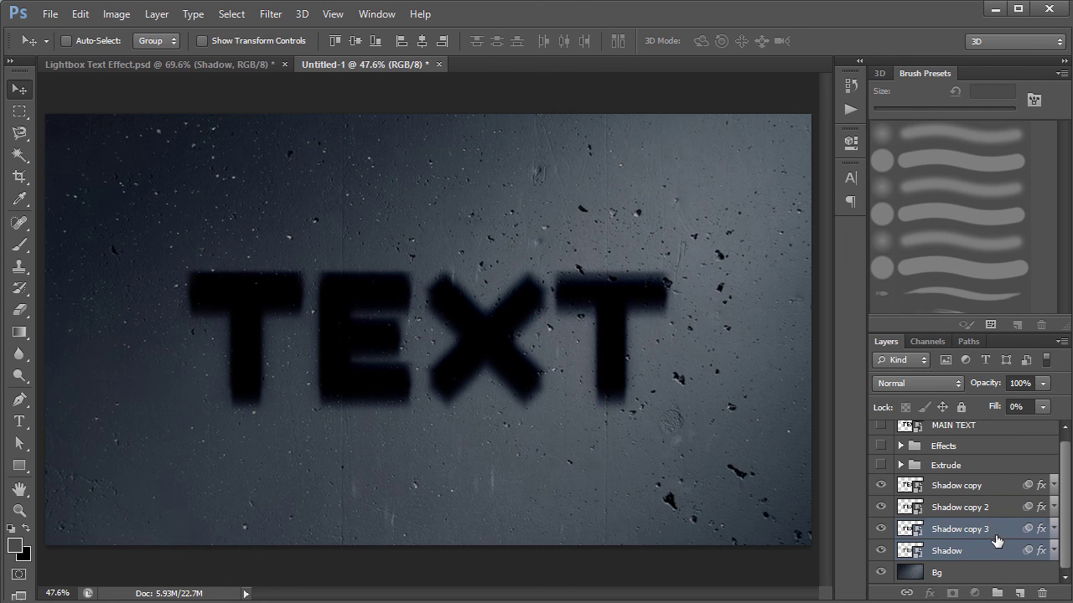
click(997, 548)
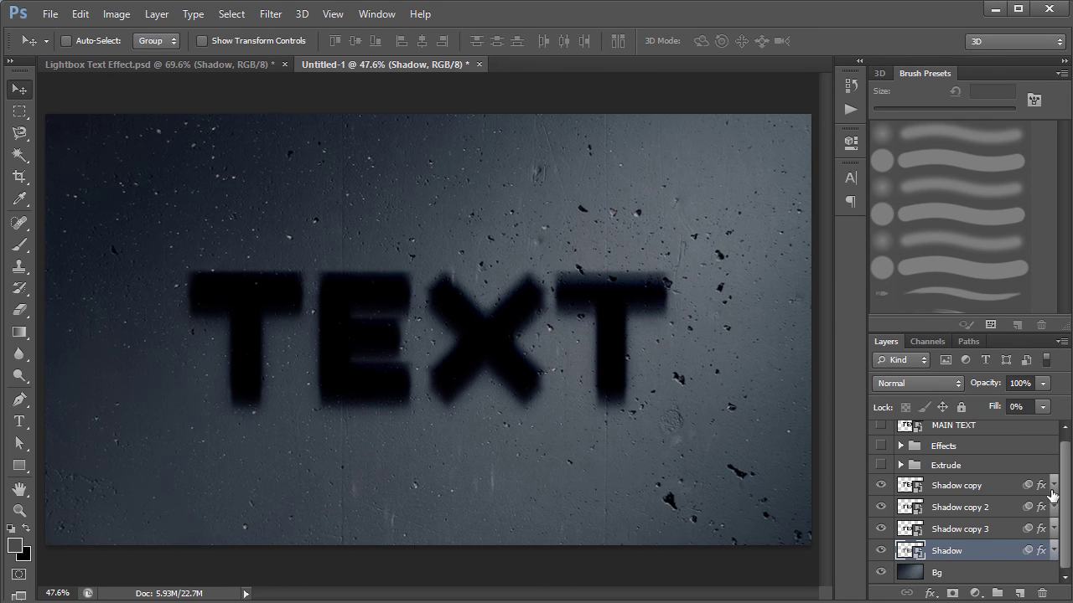
drag(881, 465, 881, 445)
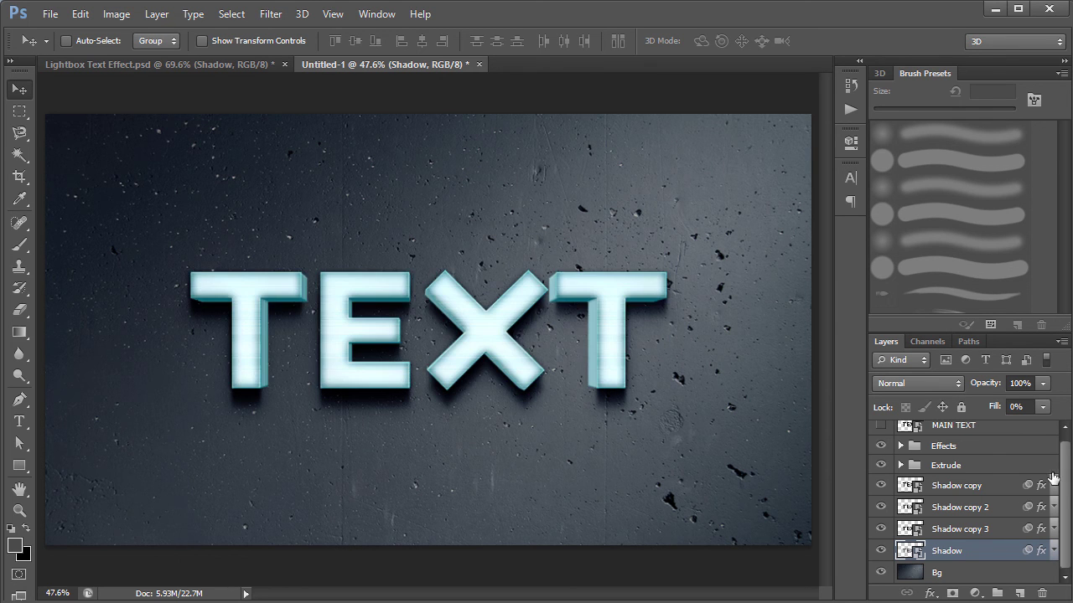
Step: Group the four Shadow layers and rename the group Shadow
scroll(1053, 491, up, 1)
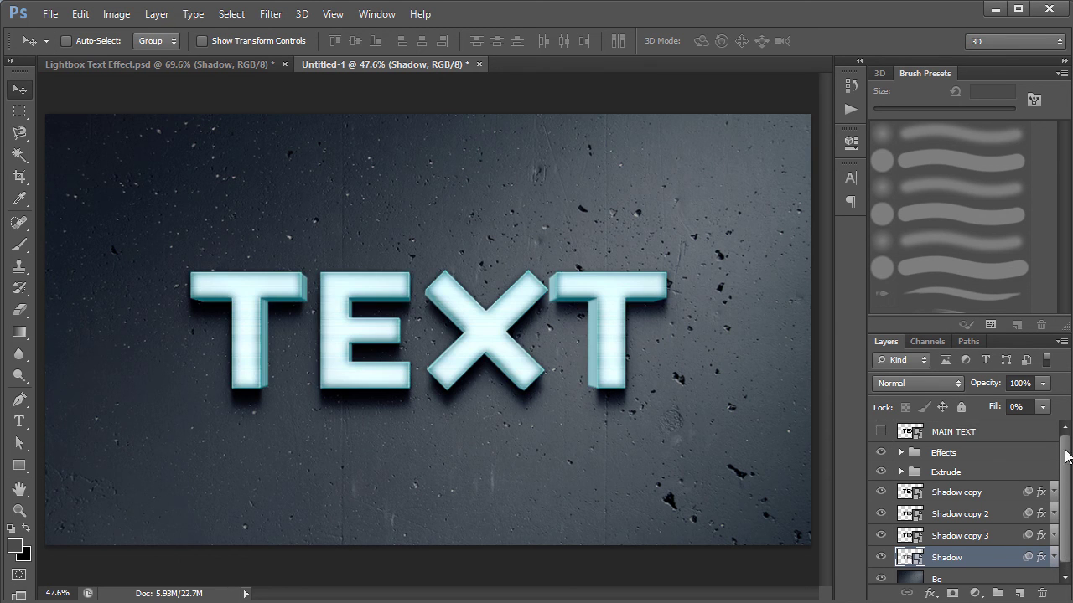
shift+click(970, 498)
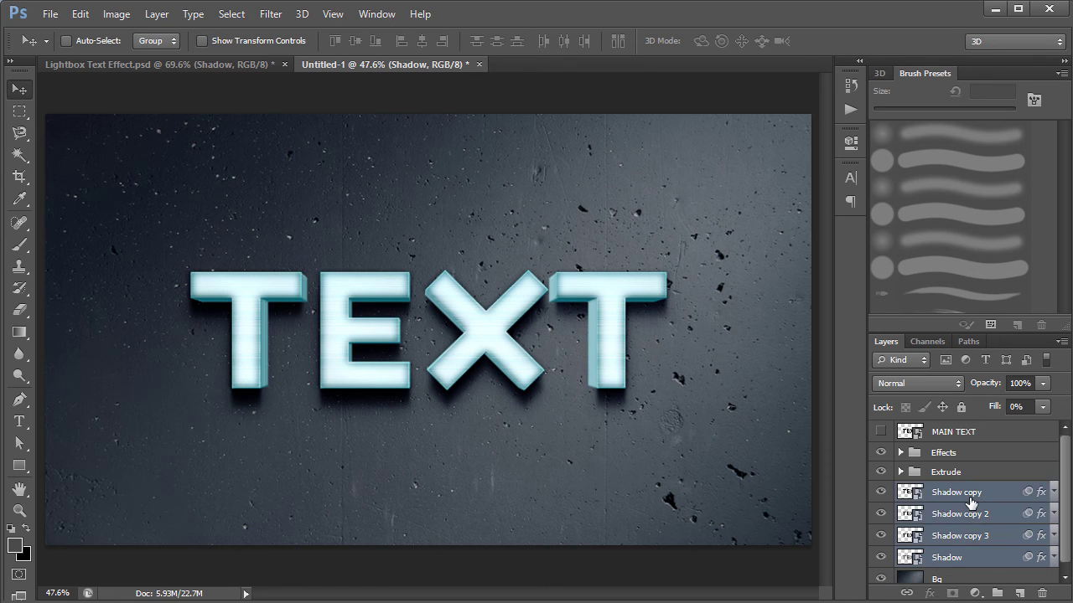
key(ctrl+g)
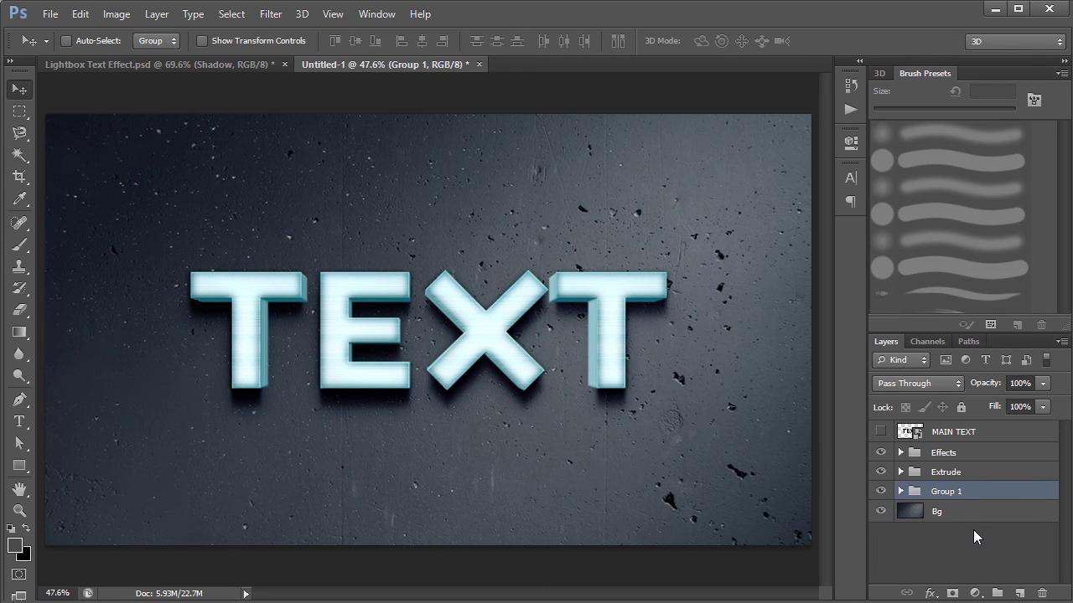
double_click(950, 493)
text(s)
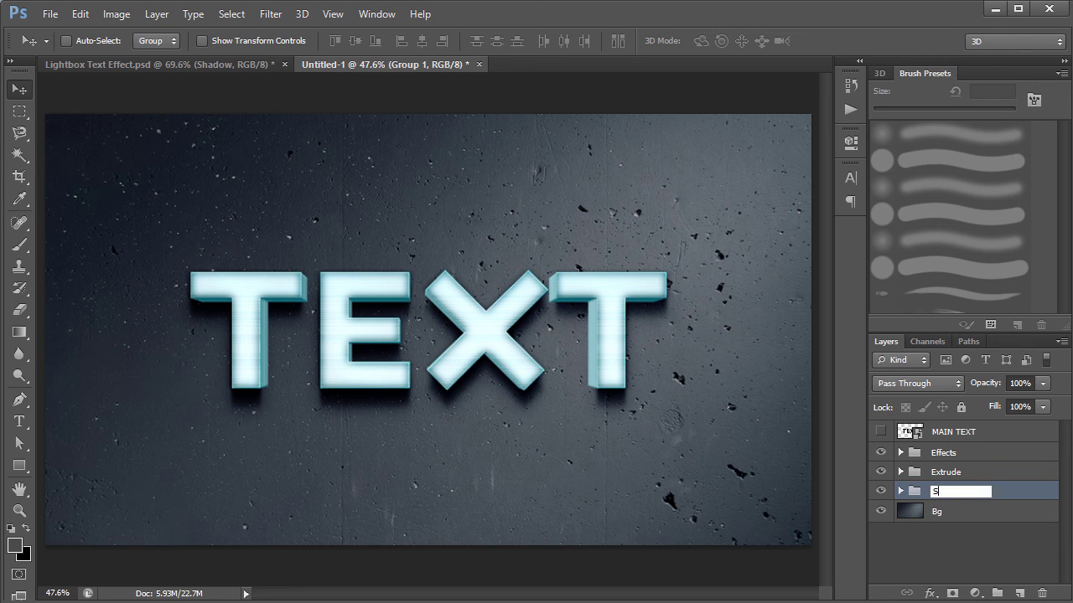
key(Return)
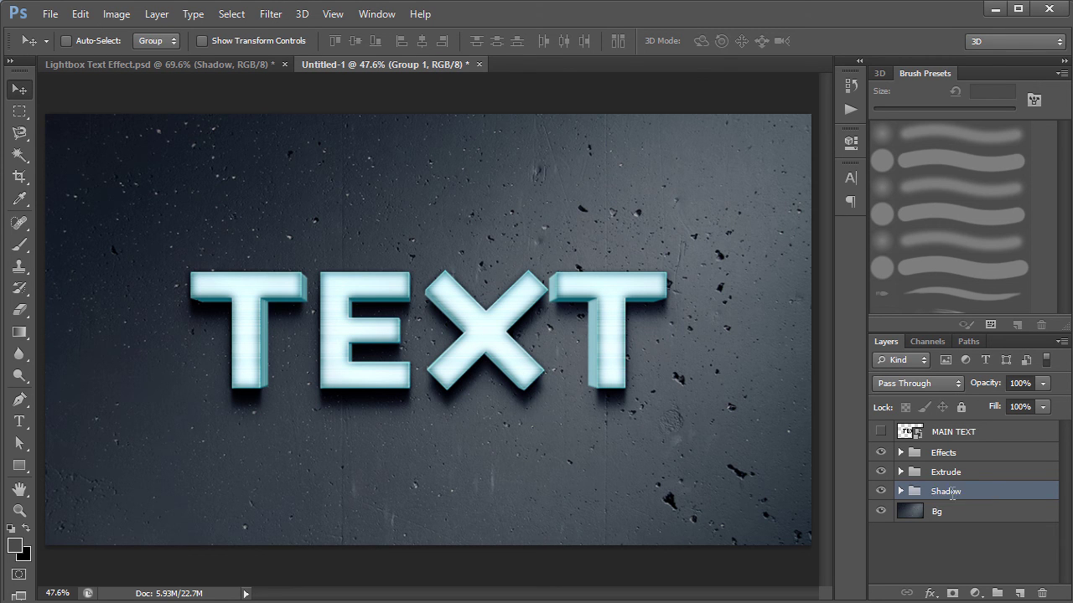
Step: Set the Shadow group's opacity to 70%
click(989, 385)
text(60)
key(BackSpace)
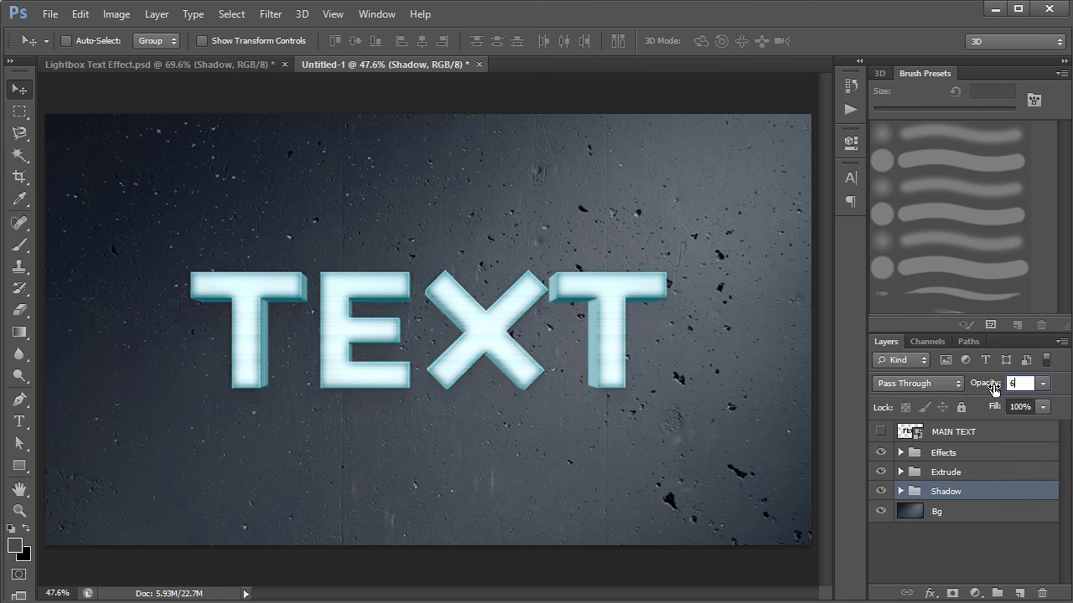
text(70)
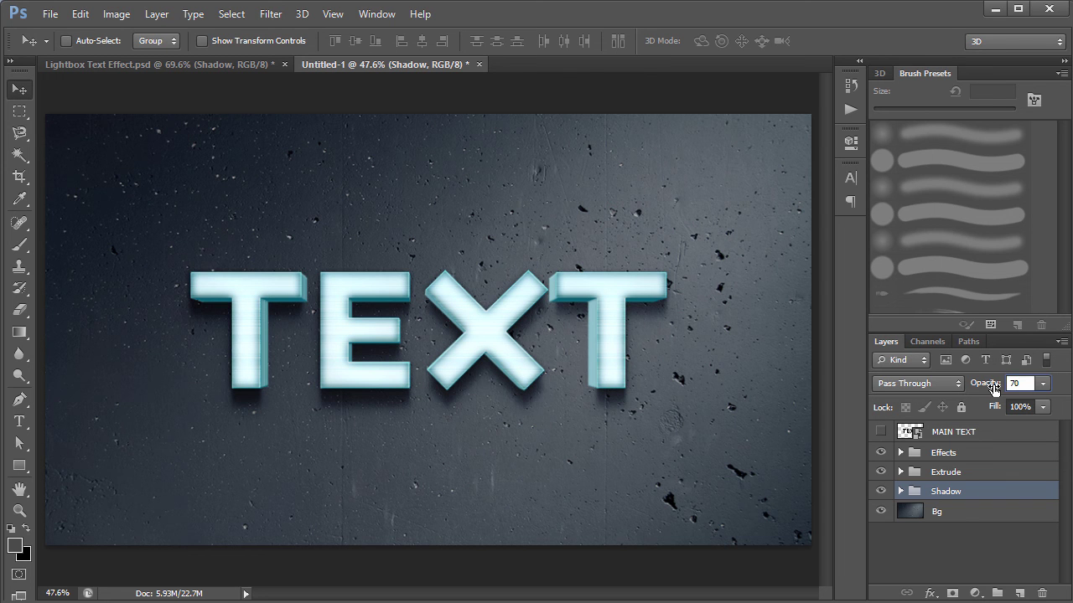
key(Return)
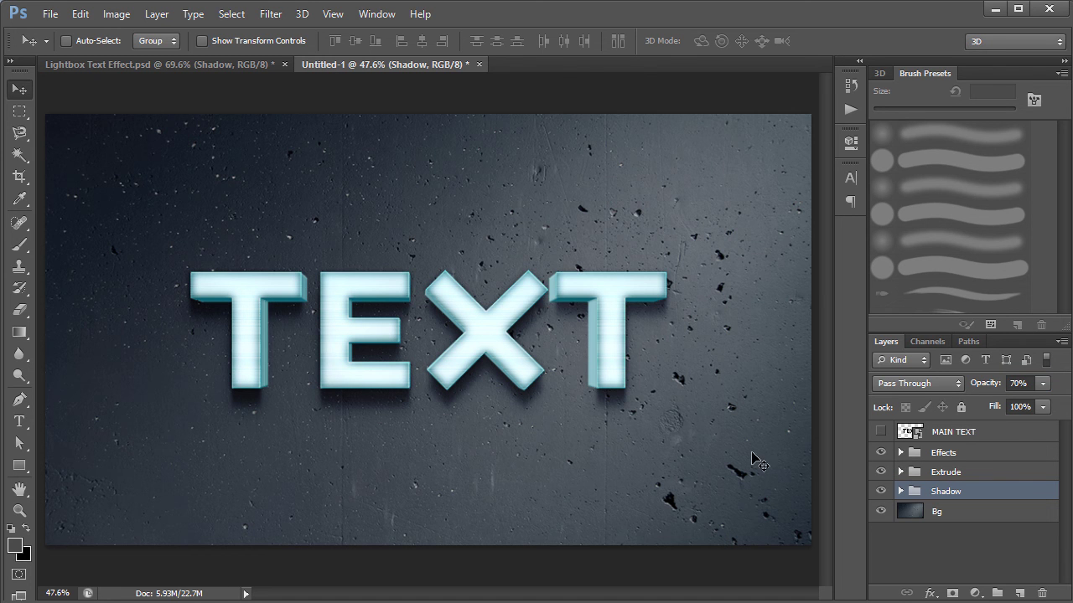
Step: Scale the Shadow group horizontally about its centre to about 96.77% width with Free Transform
key(ctrl+t)
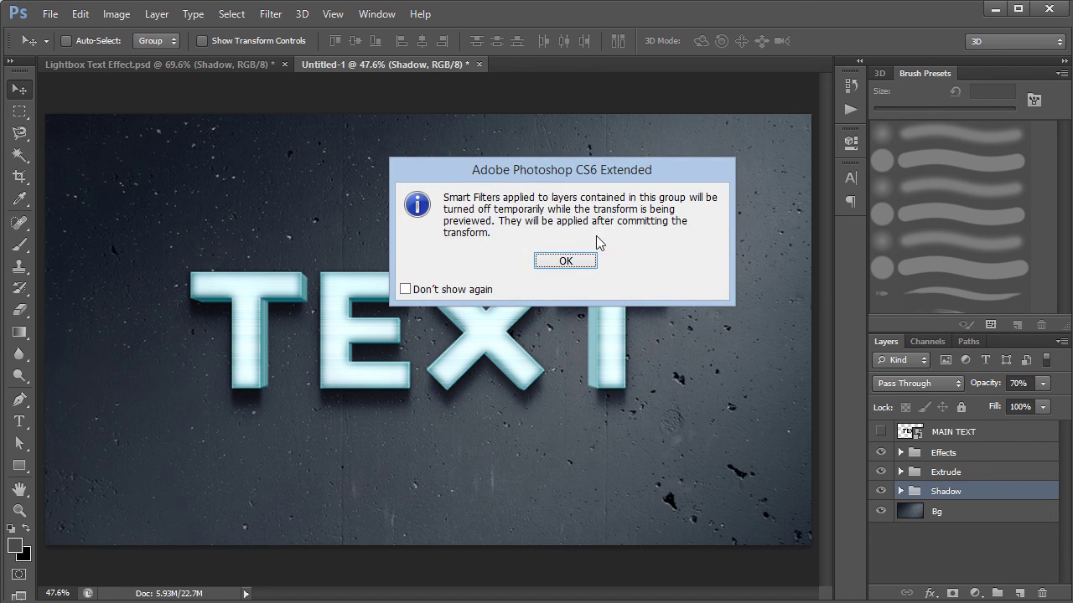
click(570, 259)
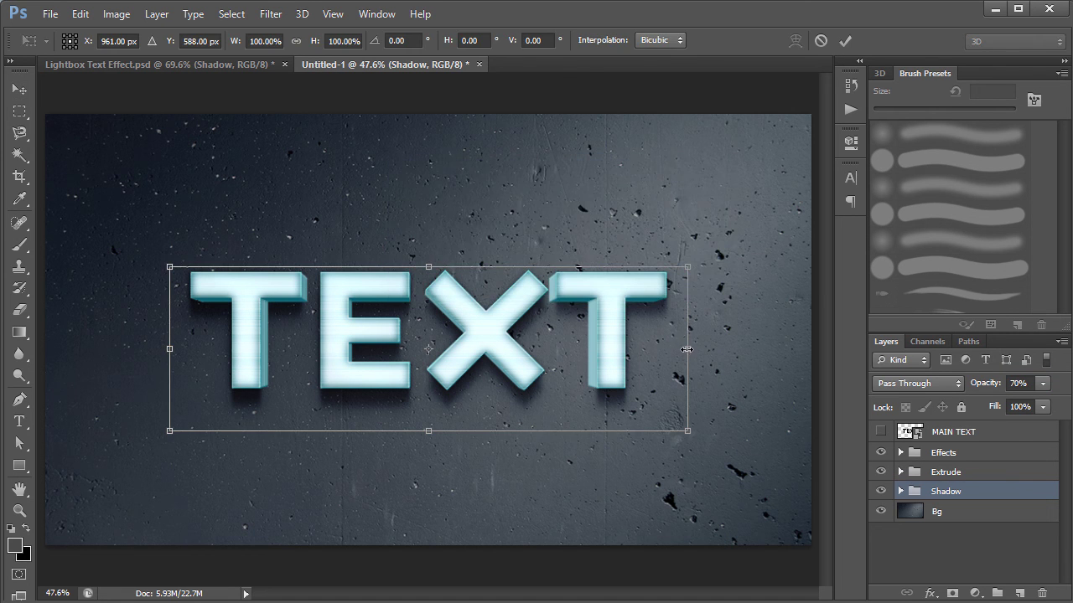
drag(684, 349, 677, 349)
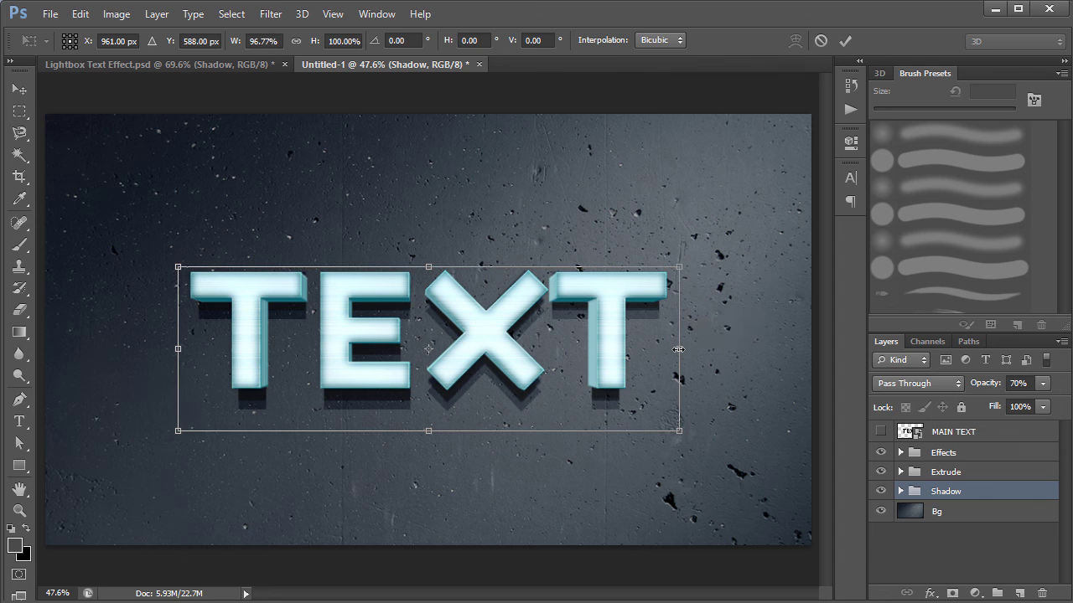
key(Return)
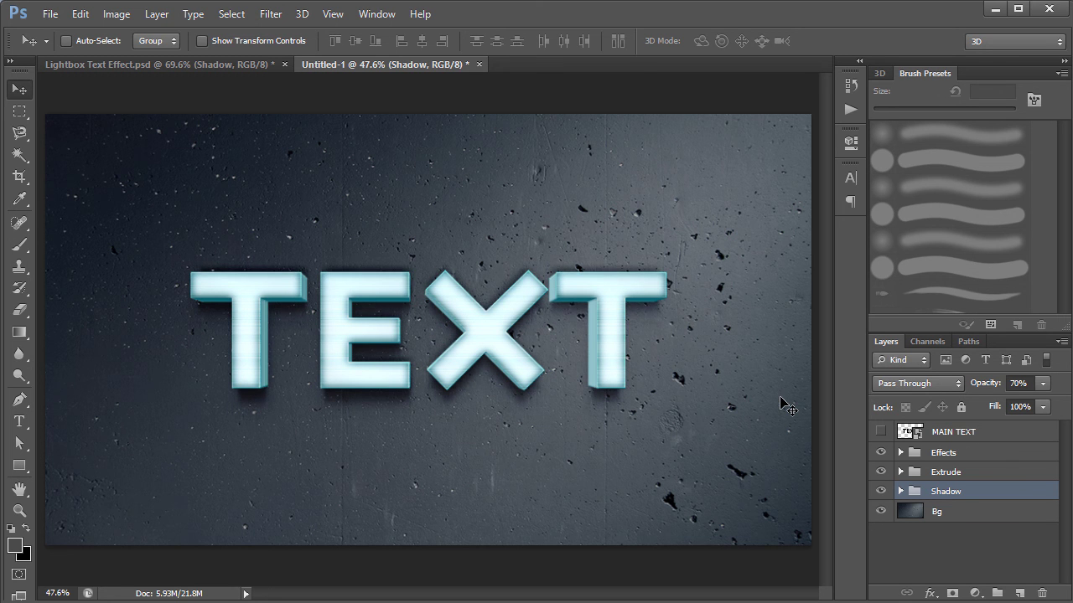
Step: Reduce the Shadow group's height slightly with Free Transform by raising its lower edge
key(ctrl+t)
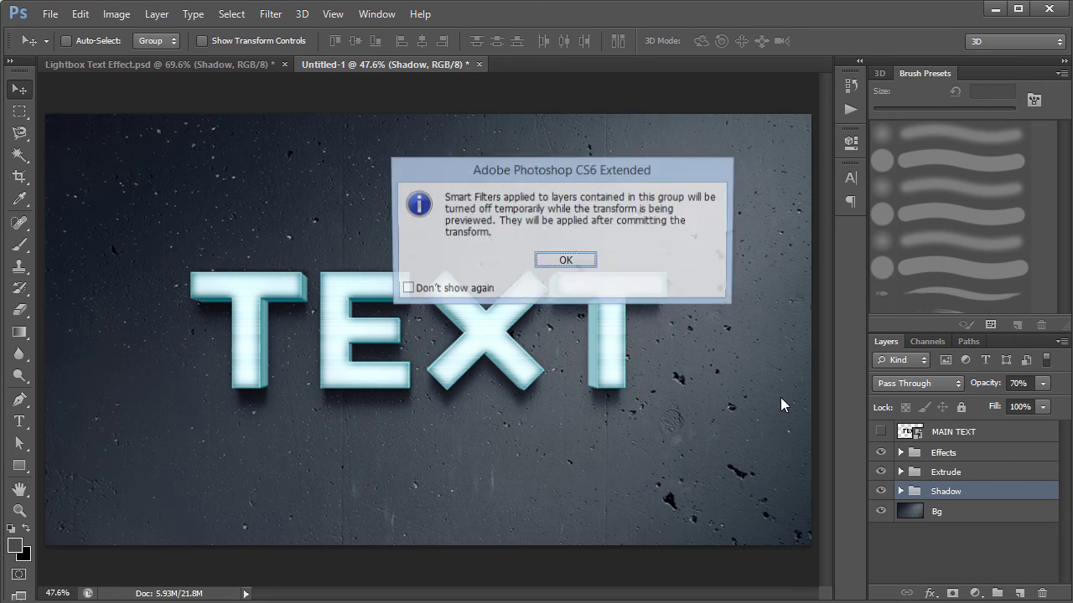
click(571, 265)
drag(430, 431, 430, 424)
key(Return)
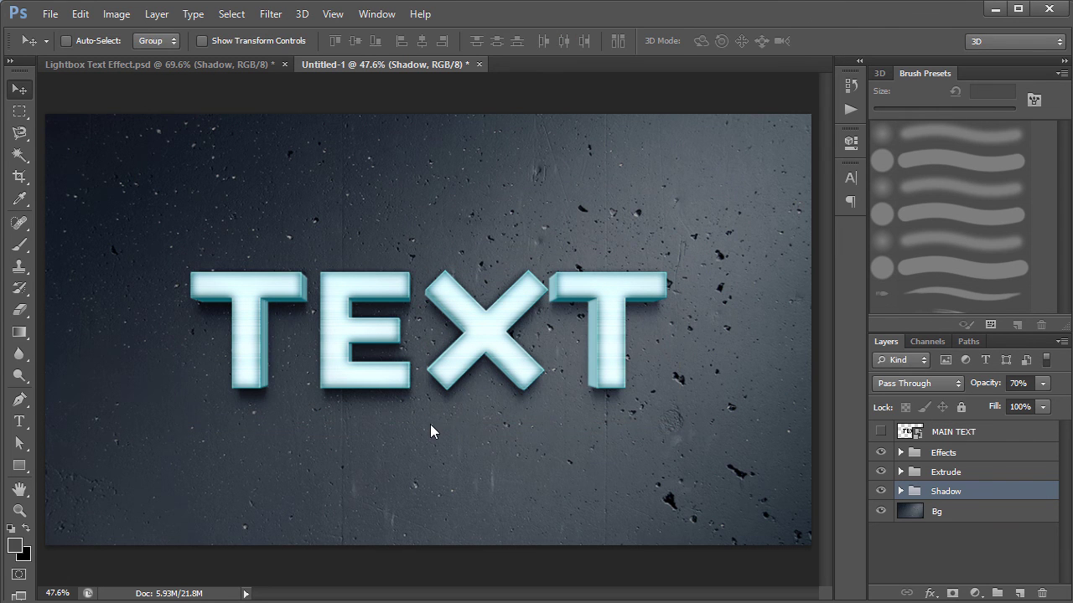
Step: Set the Shadow group's opacity to 85%
click(987, 385)
text(85)
key(Return)
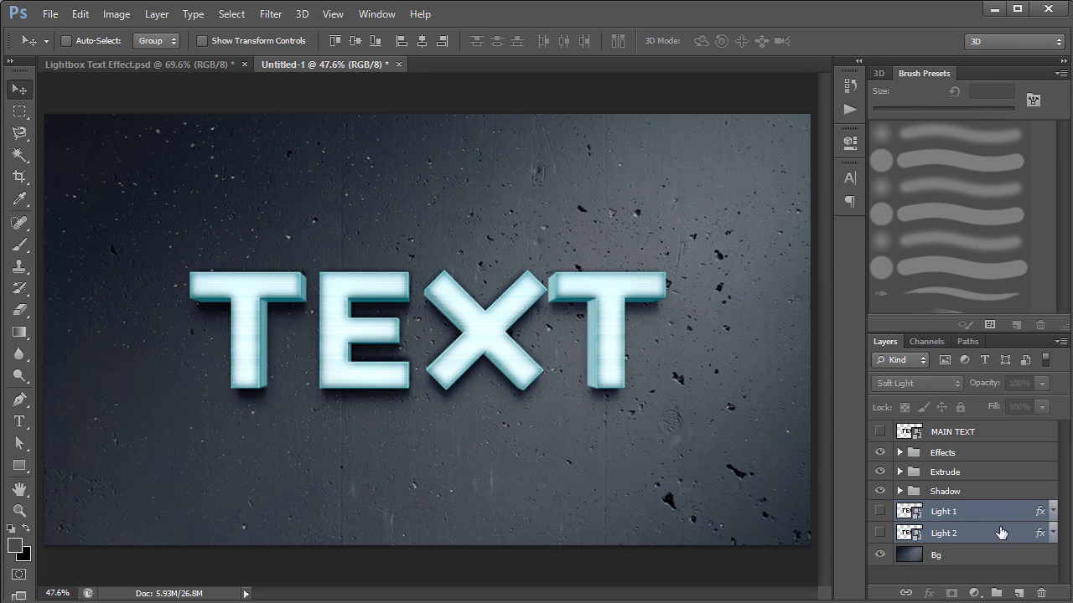
Step: Show the Light 1 and Light 2 layers and hide the Shadow, Extrude and Effects groups
click(968, 557)
click(880, 533)
click(880, 512)
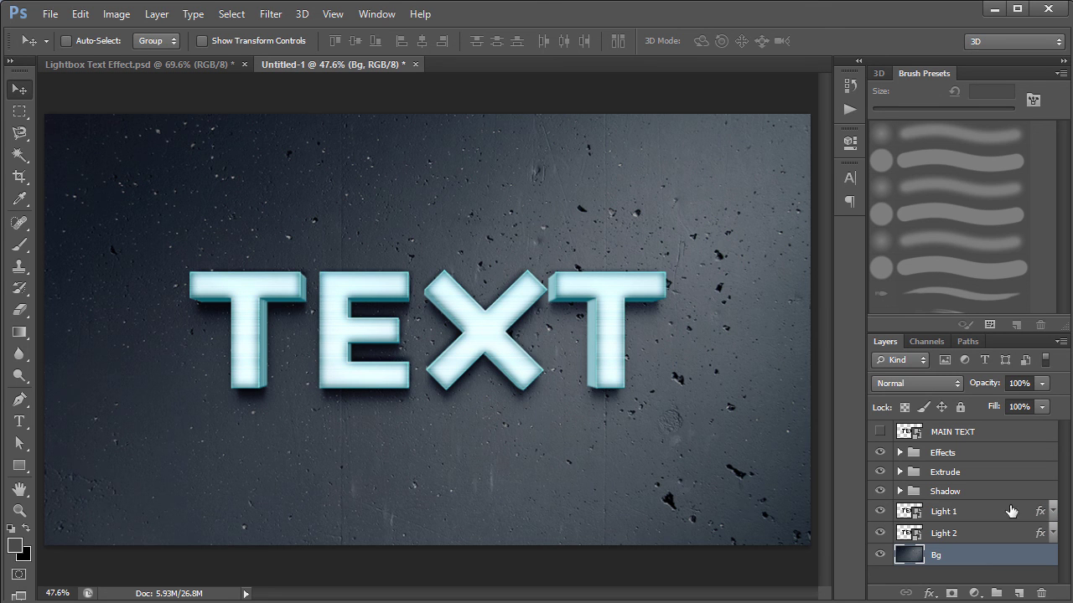
drag(878, 494, 880, 453)
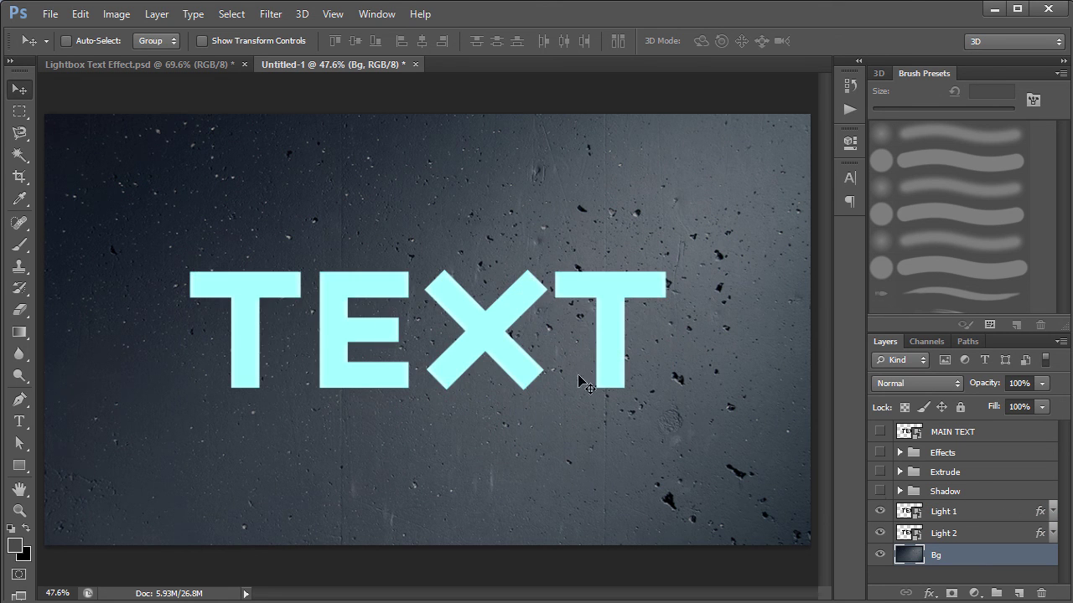
Step: Examine the Color Overlay settings and overlay colour in Light 1's layer style
click(980, 512)
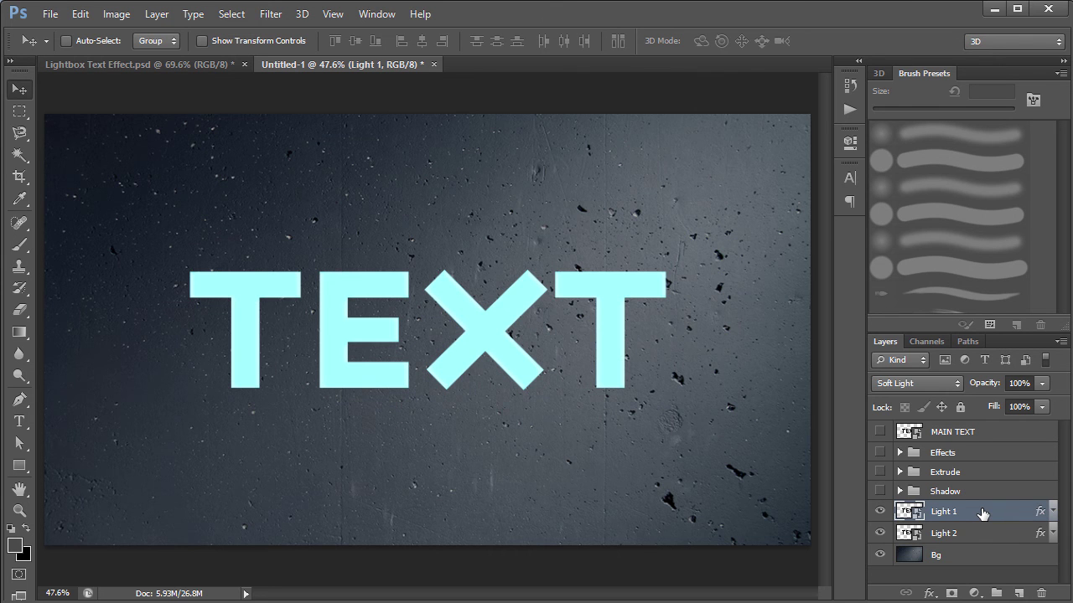
double_click(983, 513)
click(494, 267)
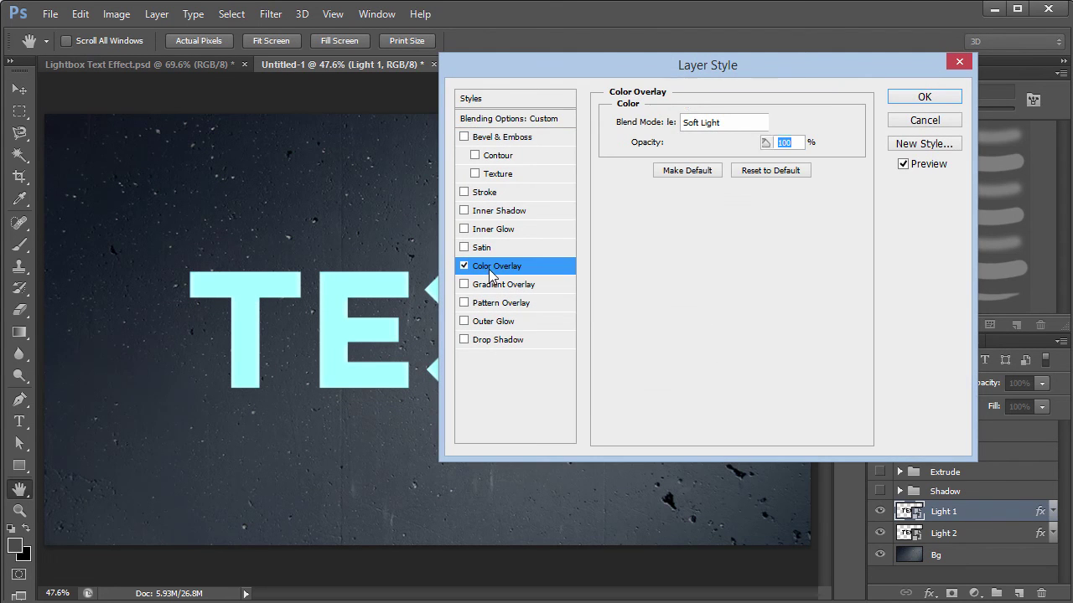
click(789, 122)
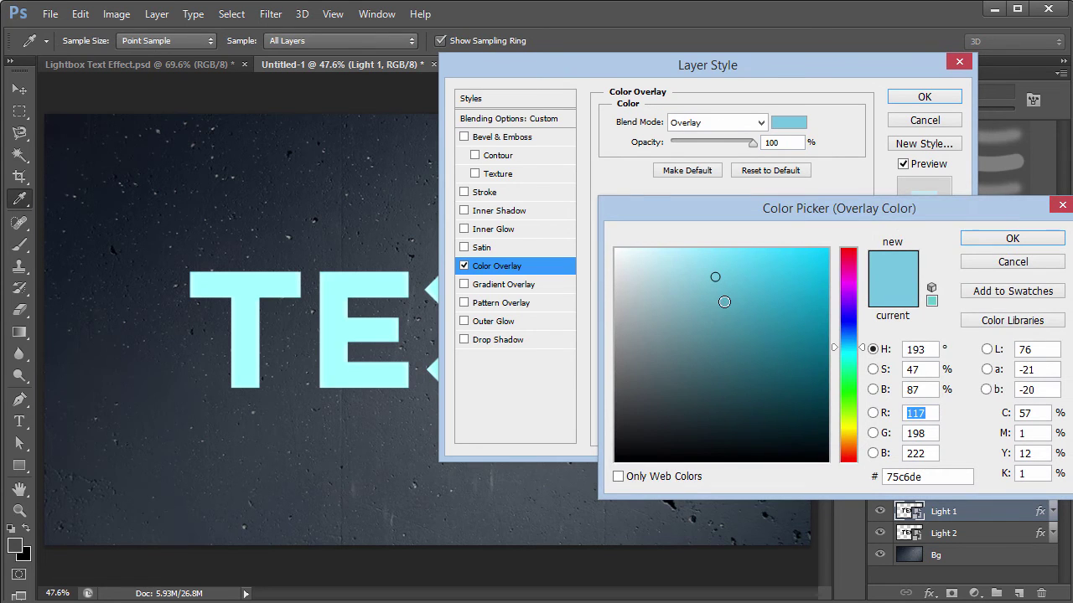
click(992, 238)
click(921, 99)
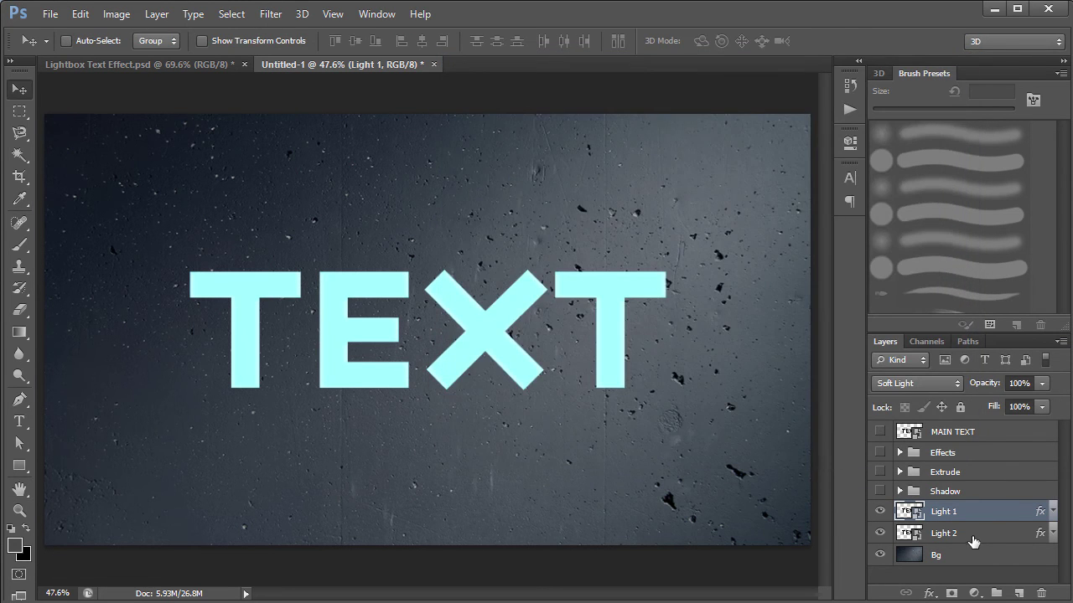
Step: Examine the Satin settings and satin colour in Light 2's layer style
double_click(977, 543)
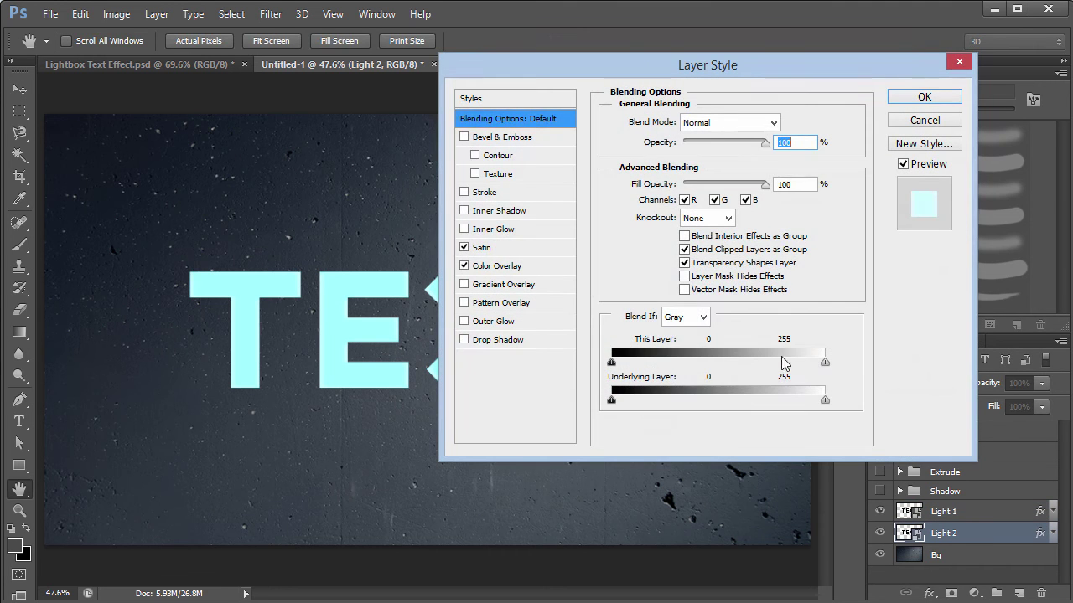
click(484, 248)
click(776, 123)
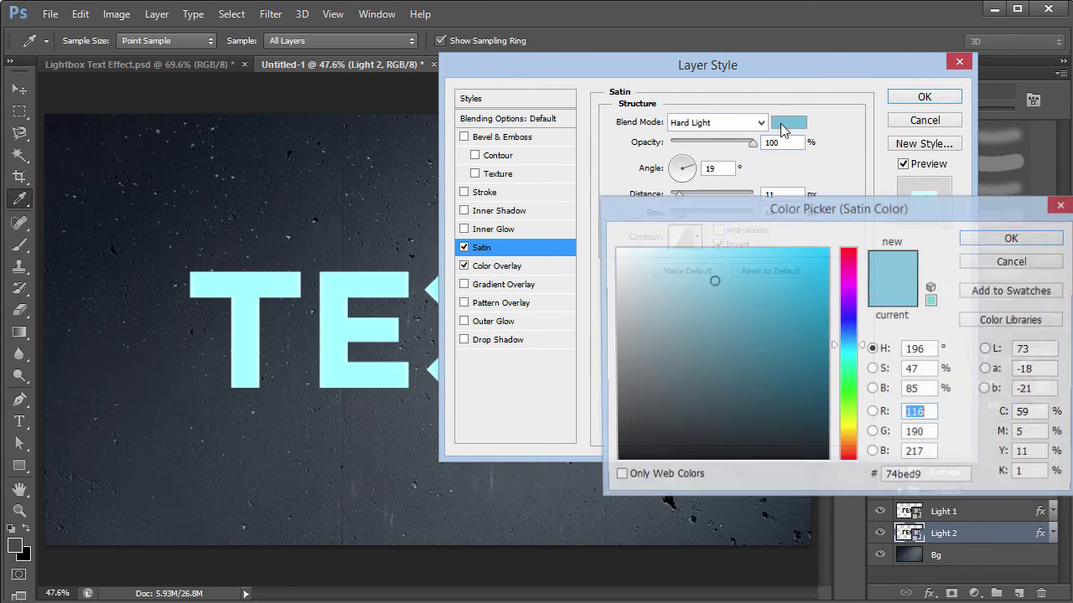
click(997, 241)
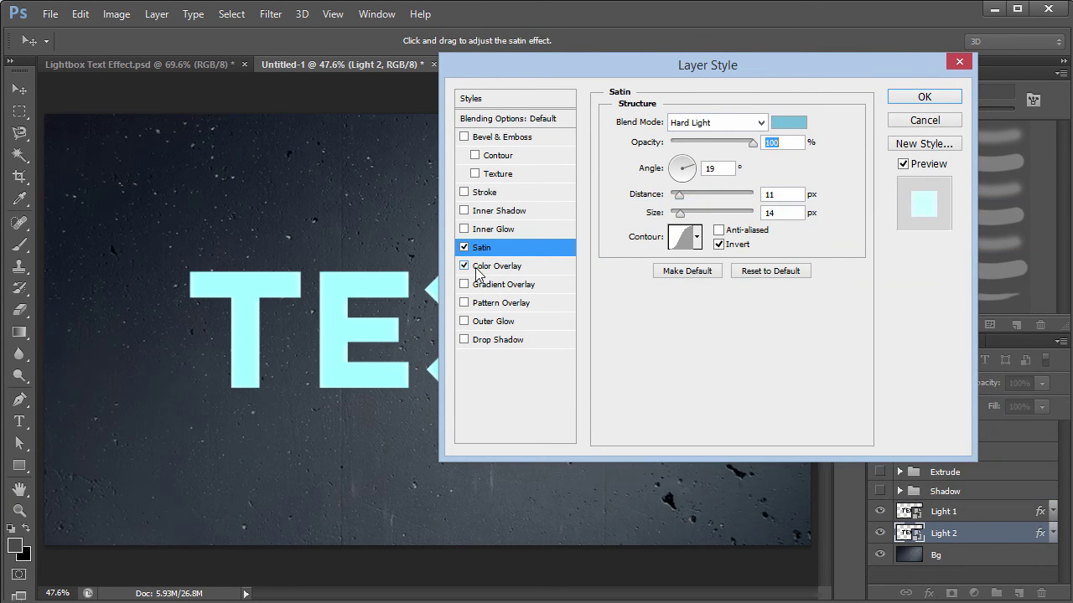
Step: Compare Light 2's Color Overlay with its Satin settings and check the overlay colour
click(495, 265)
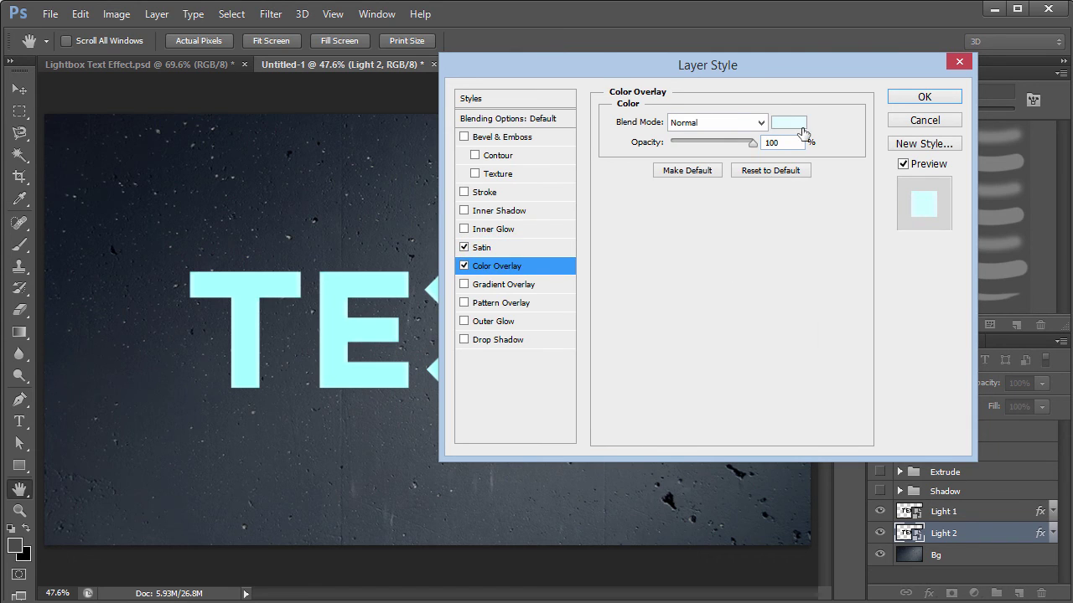
click(479, 250)
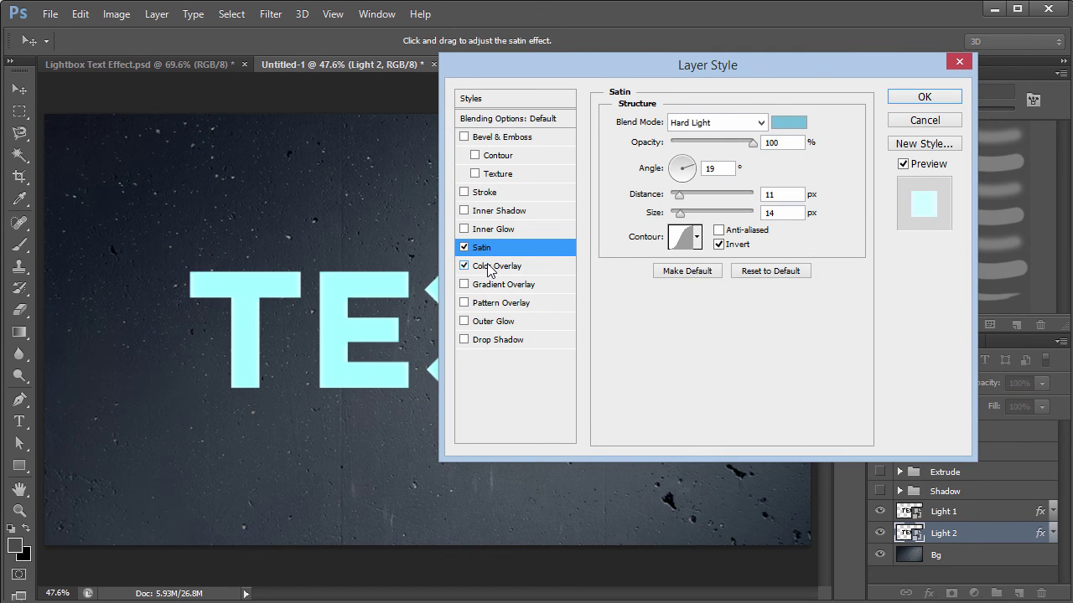
click(491, 268)
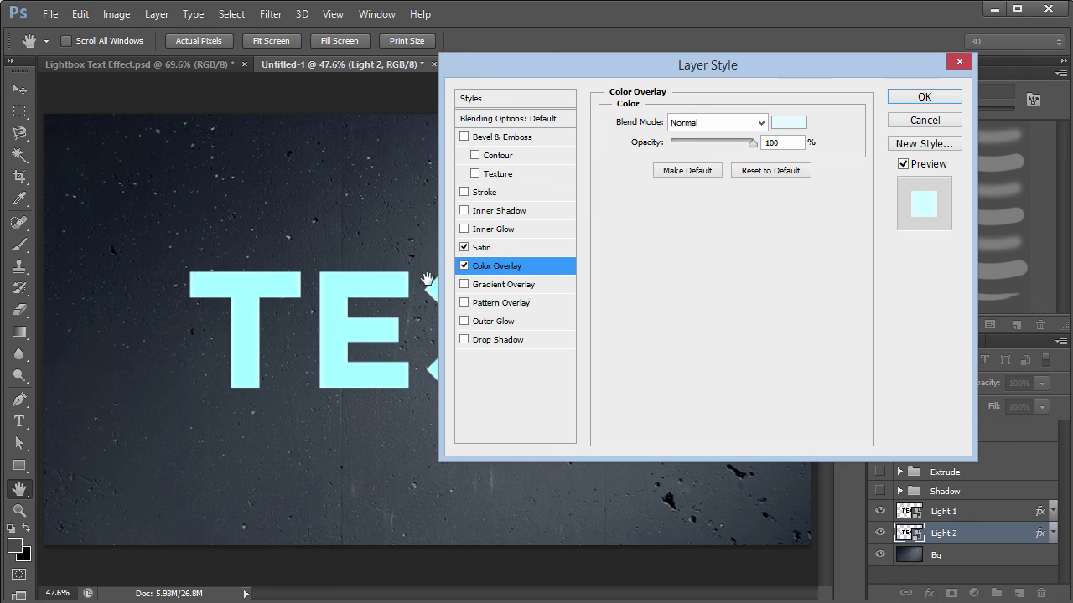
click(484, 249)
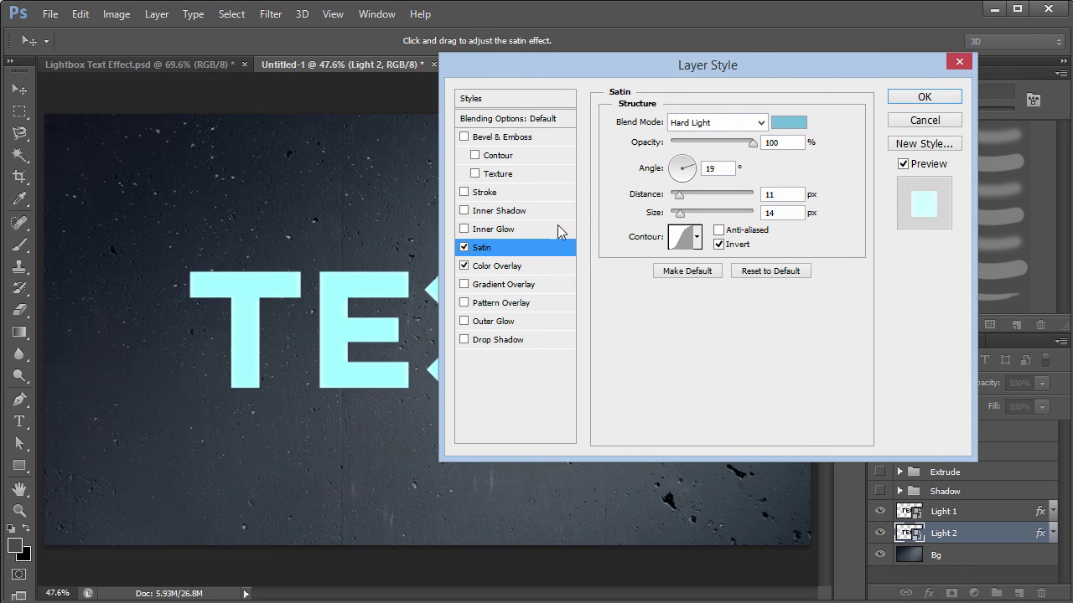
click(519, 267)
click(787, 123)
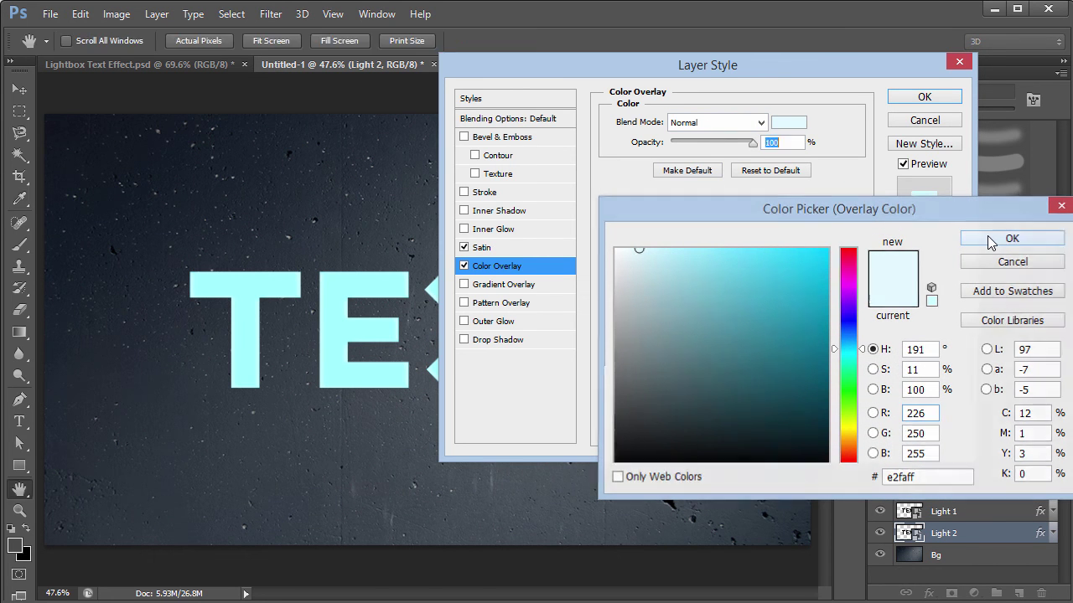
click(989, 240)
click(923, 98)
Step: Select the Light 1 layer and show the Shadow, Extrude and Effects groups again
click(983, 512)
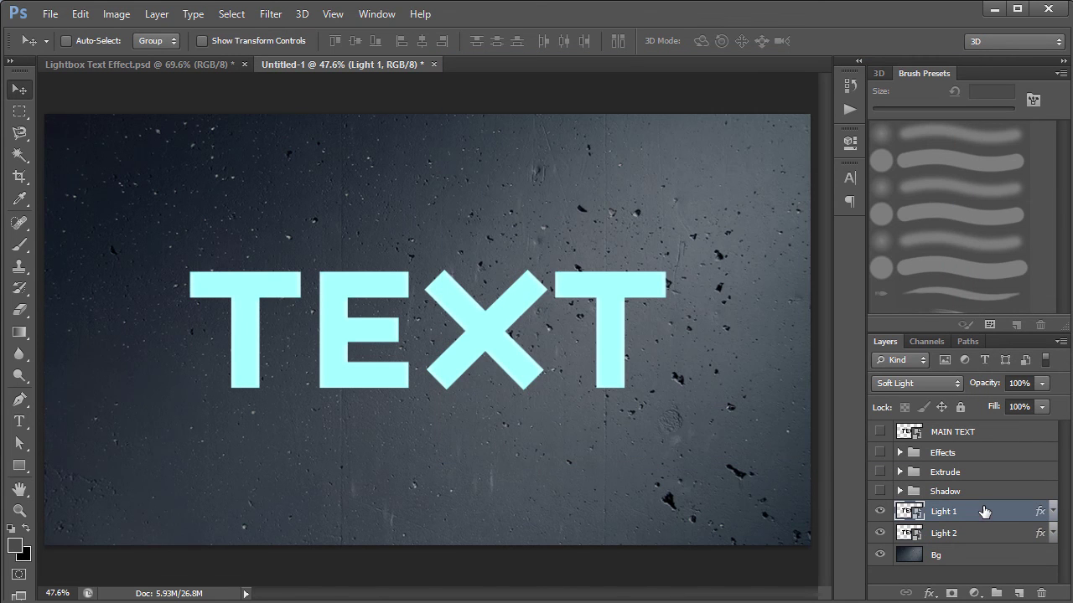
drag(879, 491, 880, 452)
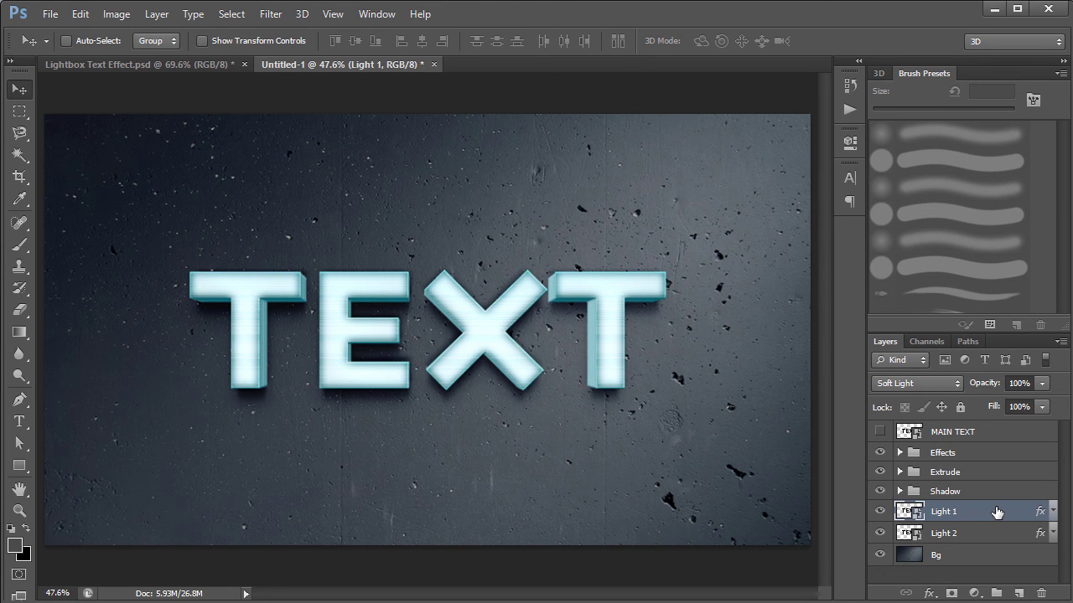
Step: Apply a Gaussian Blur with a 40-pixel radius to the Light 1 layer and collapse its effects list
click(271, 13)
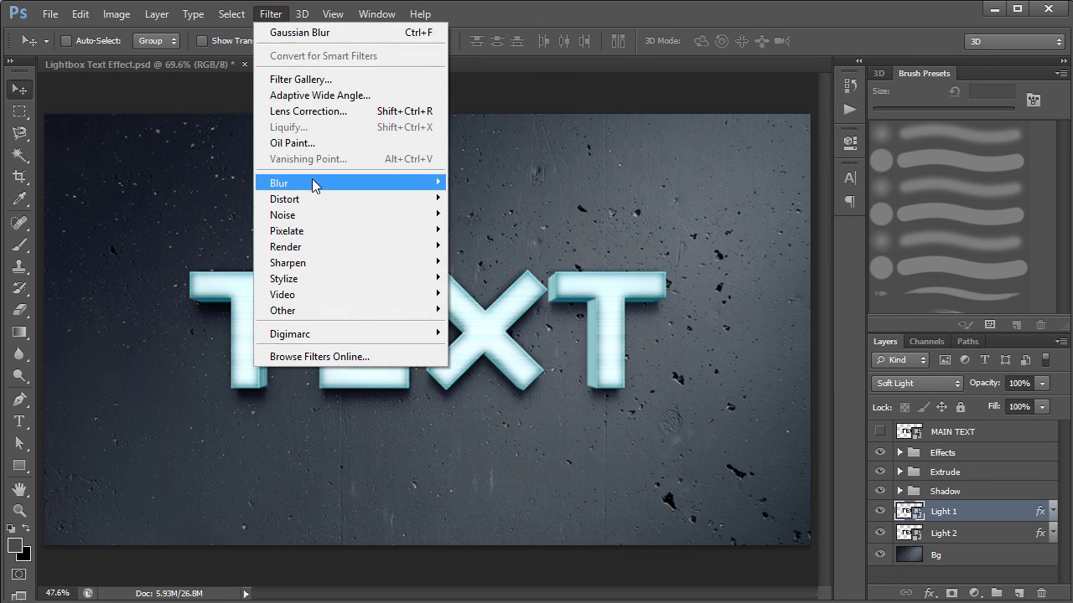
mouse_move(312, 183)
click(484, 302)
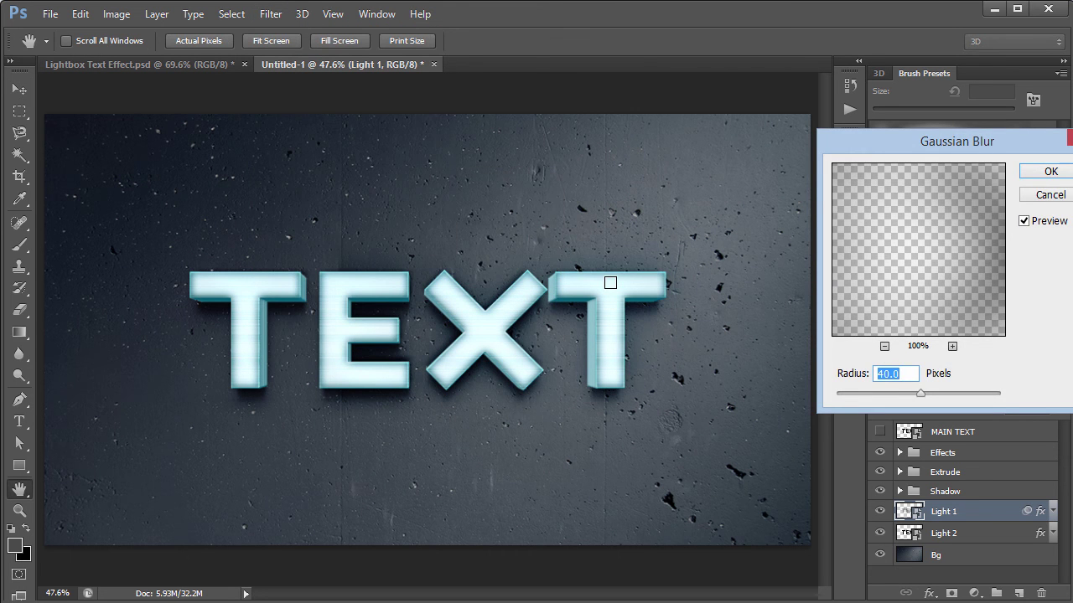
text(40)
key(Return)
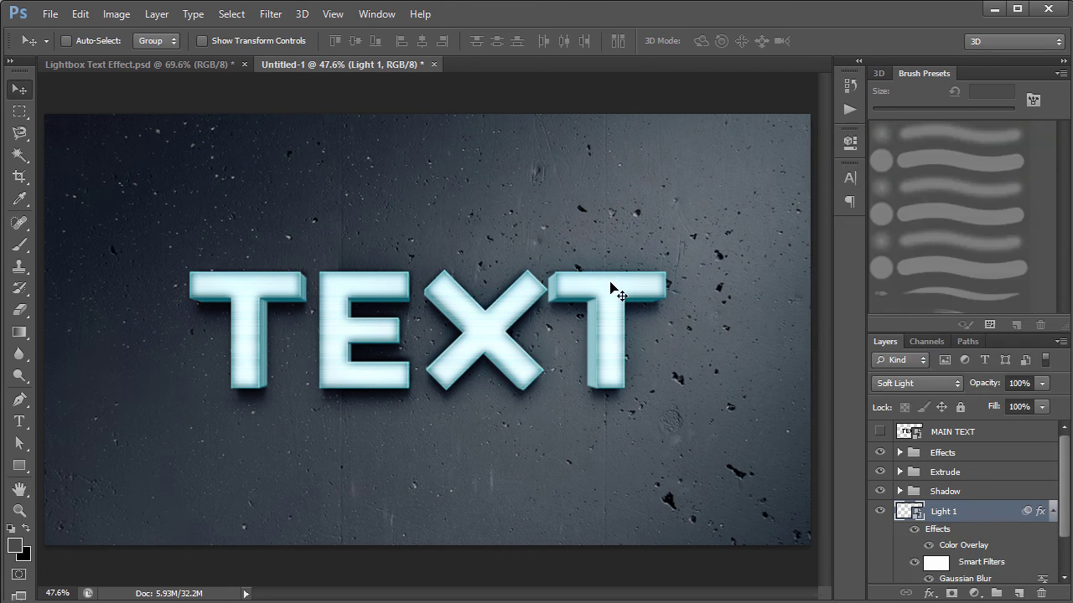
click(1055, 513)
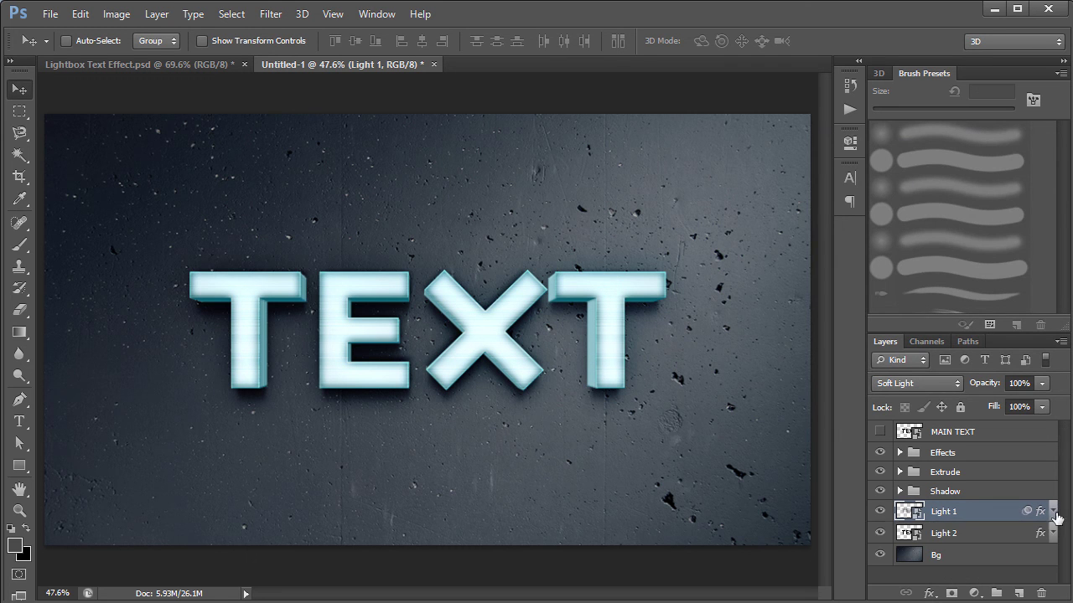
Step: Apply a Gaussian Blur with a 40-pixel radius to the Light 2 layer
click(991, 537)
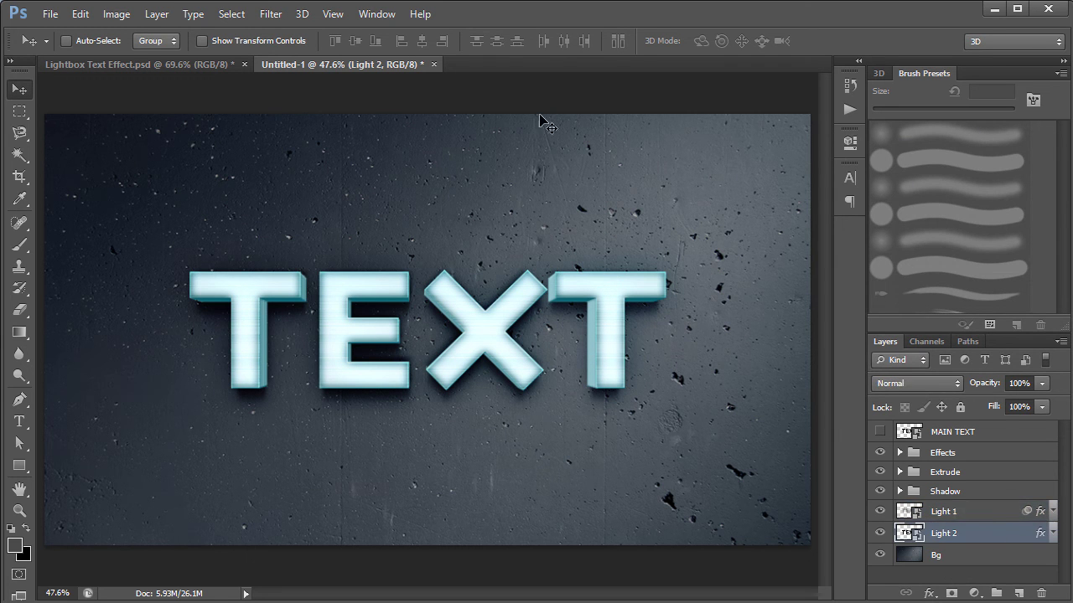
click(271, 15)
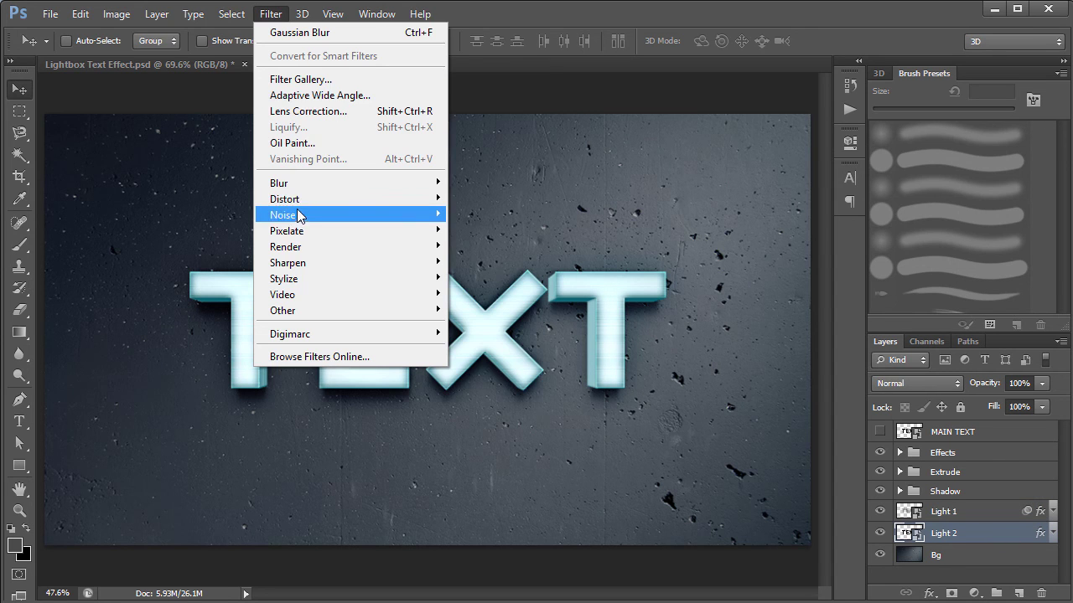
mouse_move(297, 185)
click(485, 304)
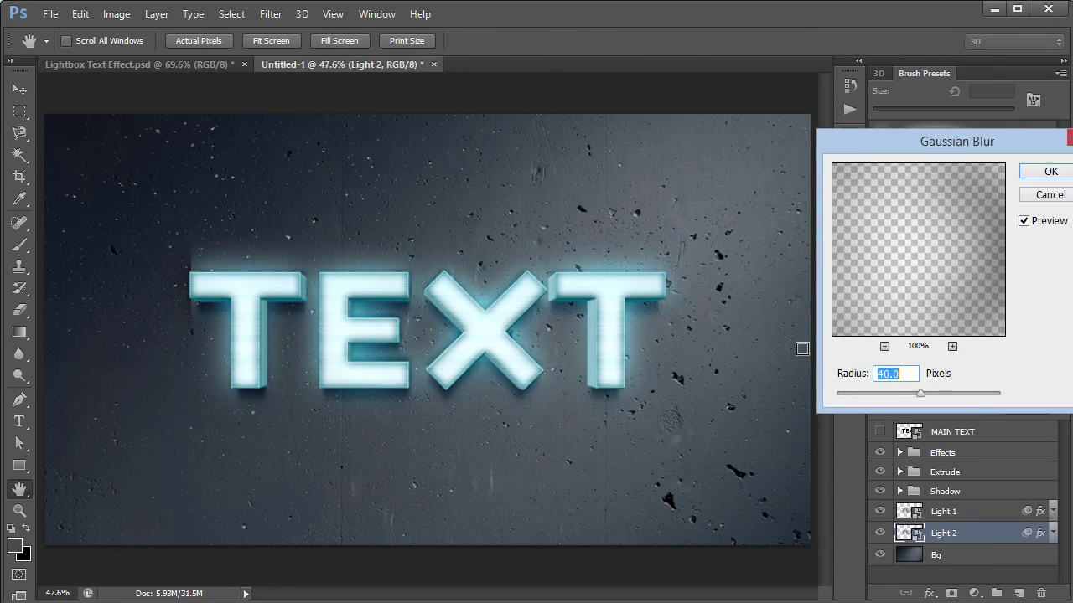
key(Return)
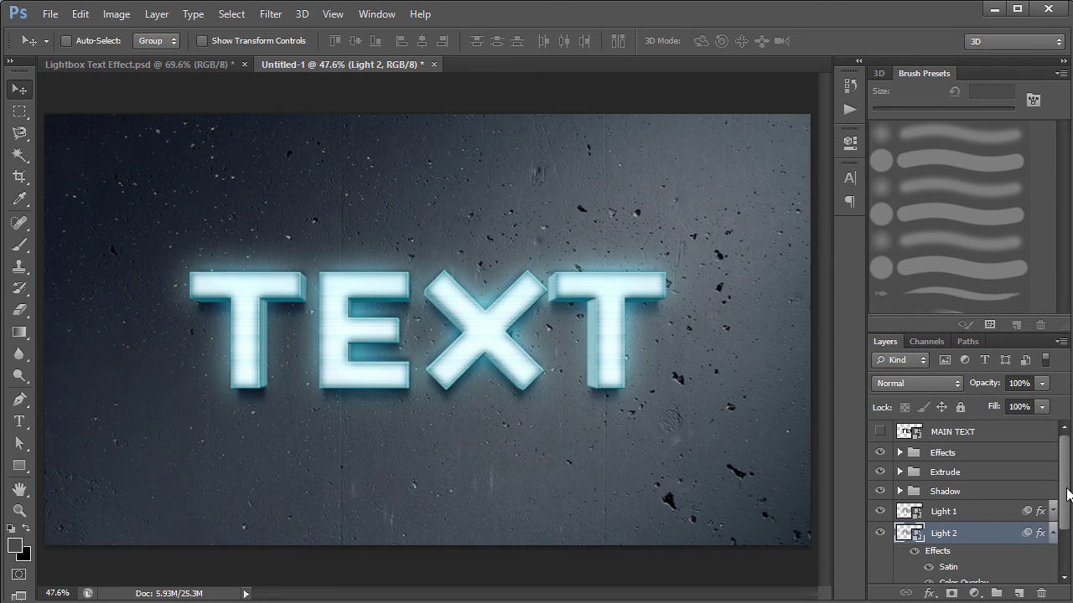
Step: Add a Radial Blur to Light 2 with amount 100, the Zoom method and Good quality
scroll(1066, 495, down, 2)
scroll(1056, 486, down, 1)
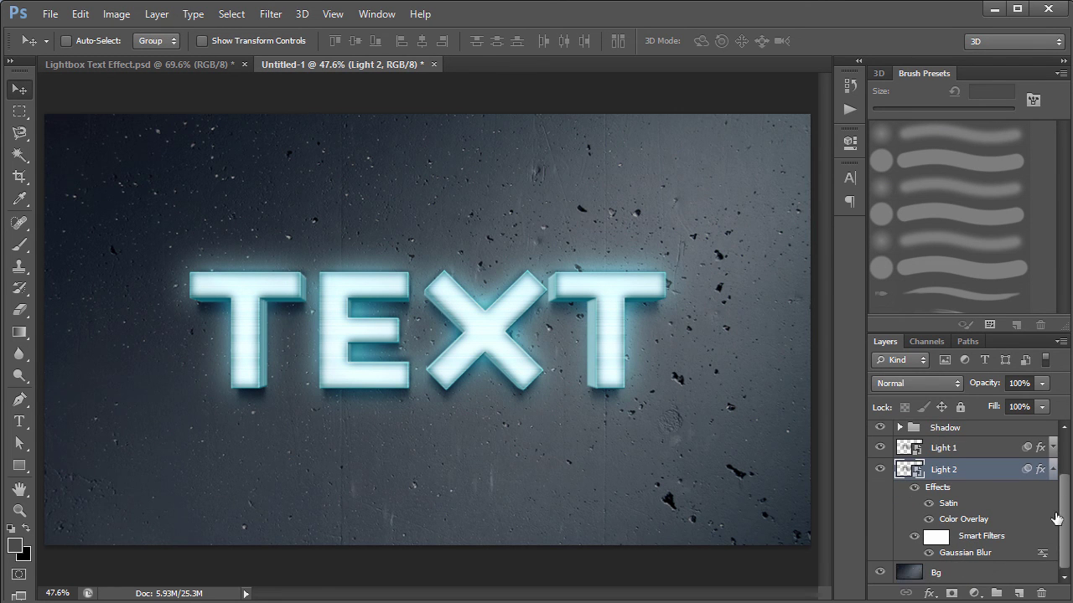
click(270, 15)
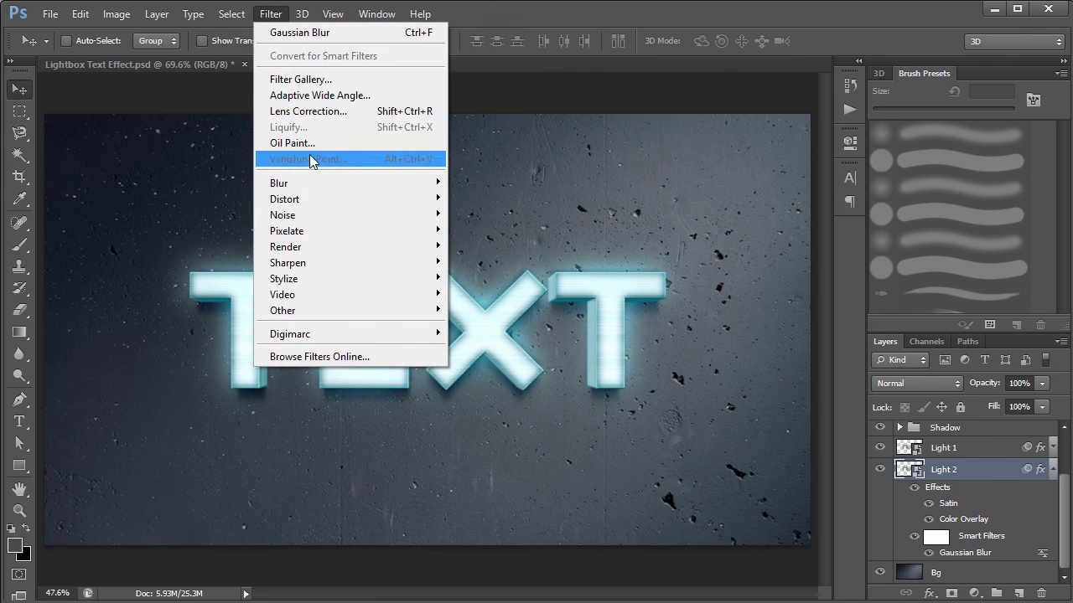
mouse_move(310, 182)
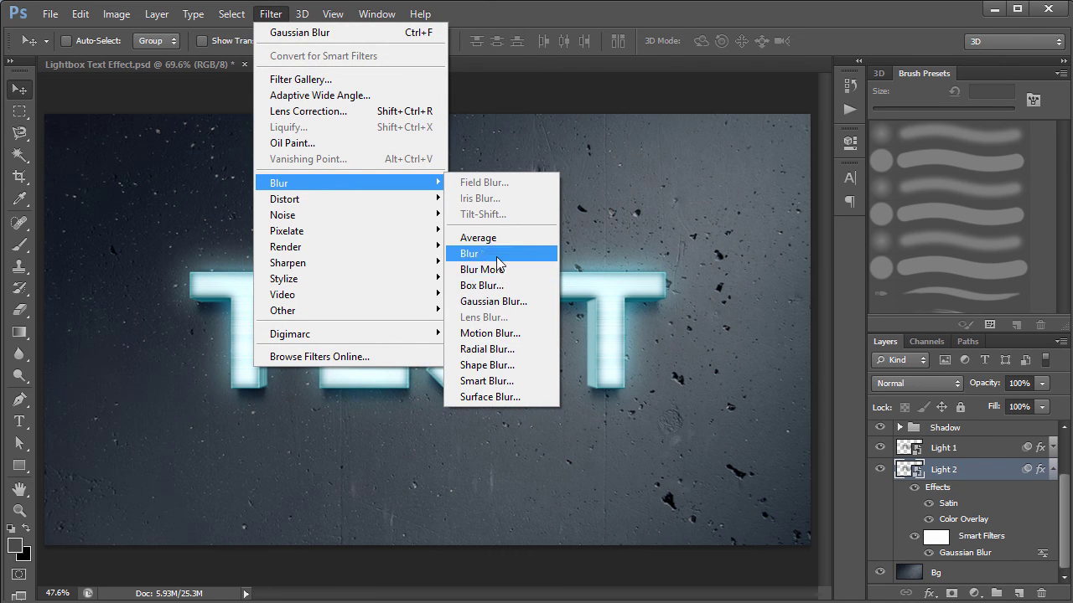
click(494, 349)
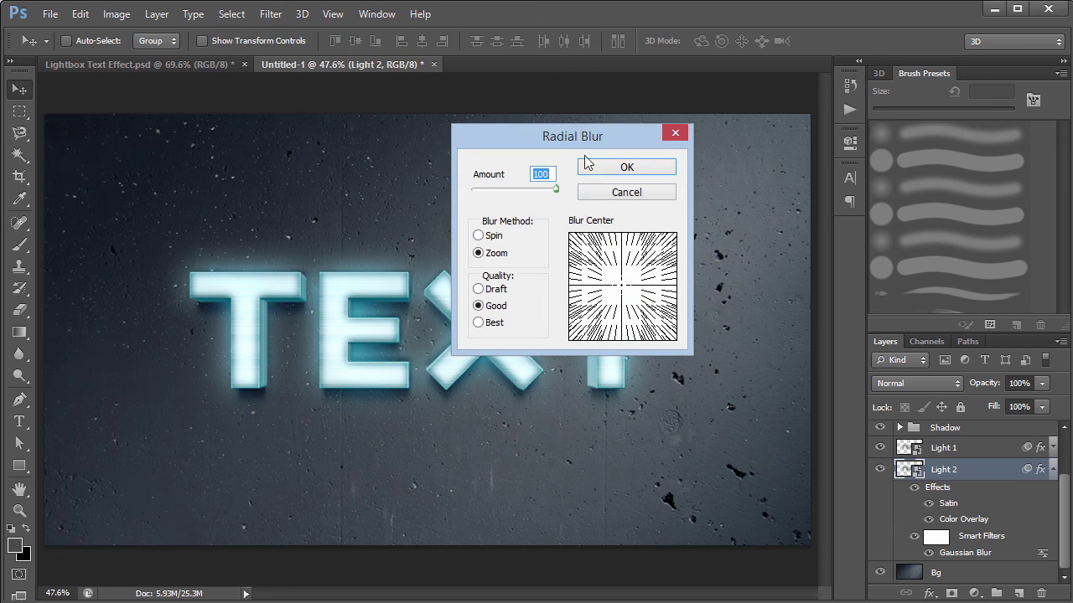
click(628, 168)
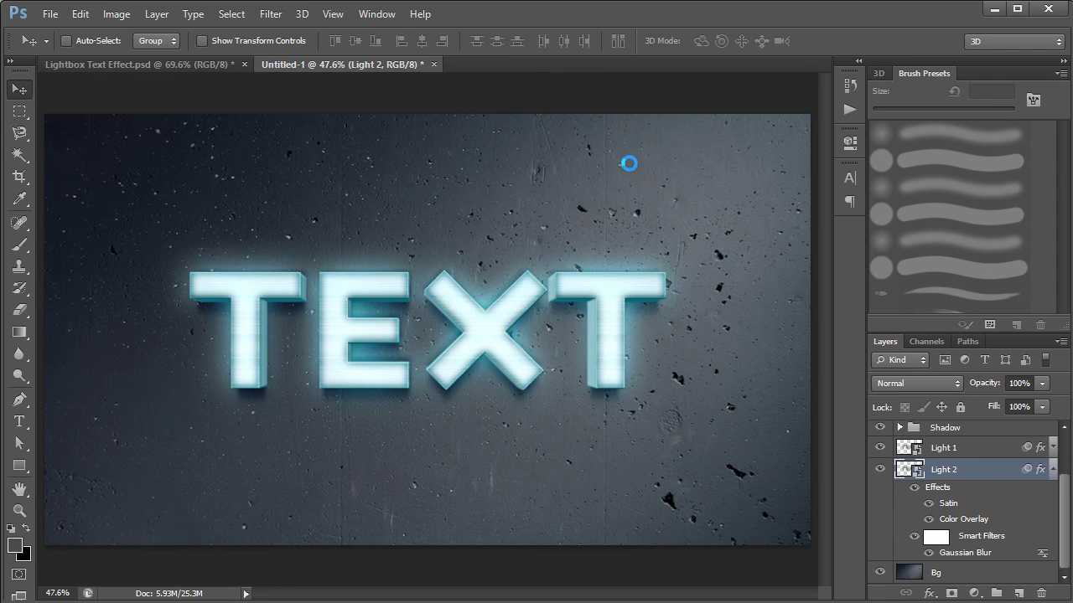
Step: Compare the glow with Light 2's Gaussian Blur and Radial Blur smart filters each switched off and on
click(929, 568)
click(929, 568)
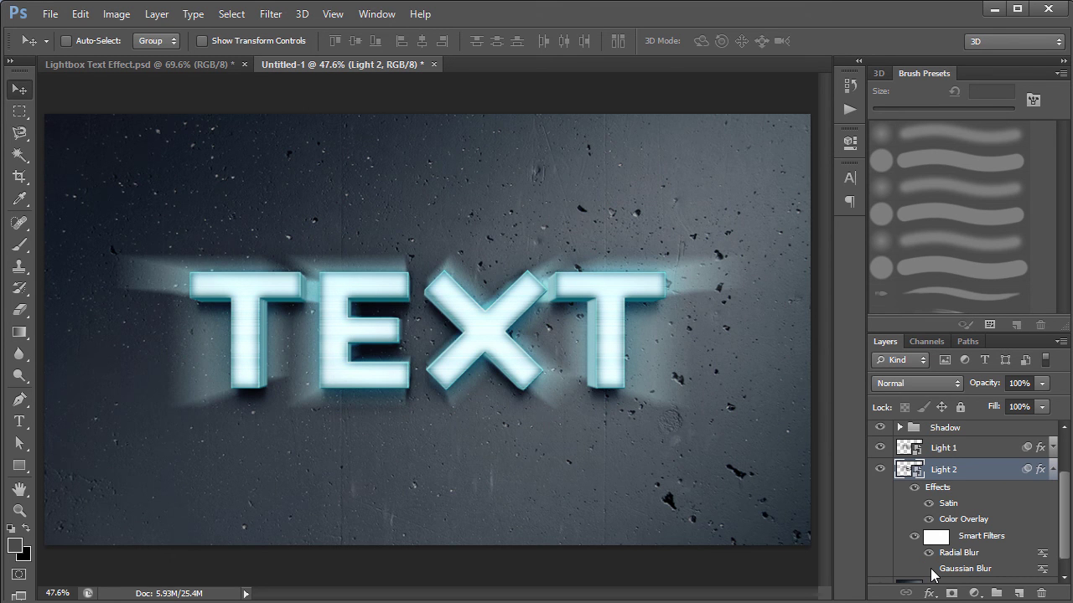
click(928, 570)
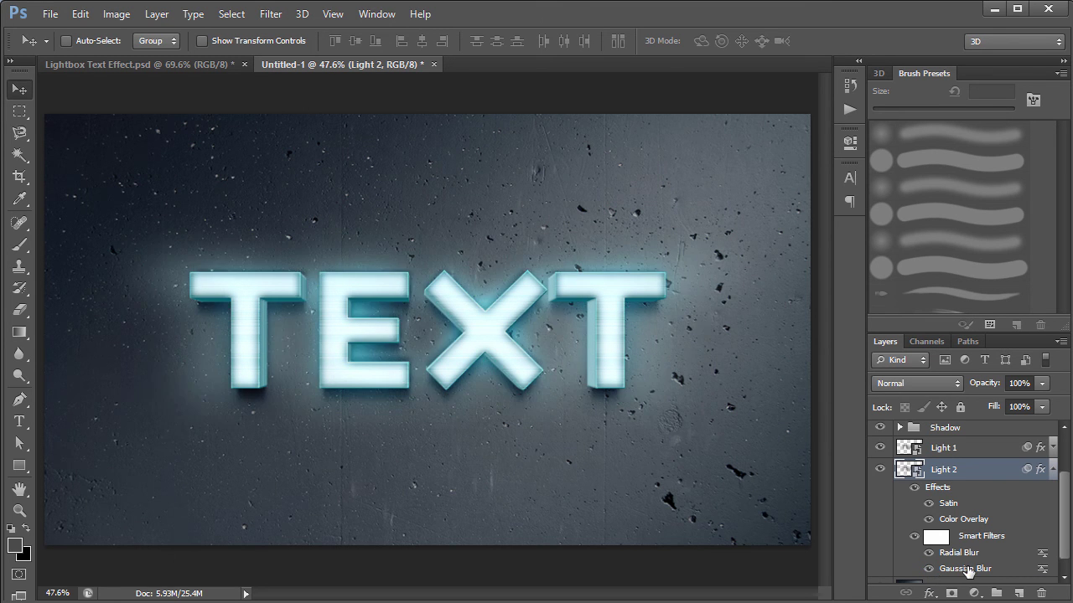
scroll(968, 571, down, 1)
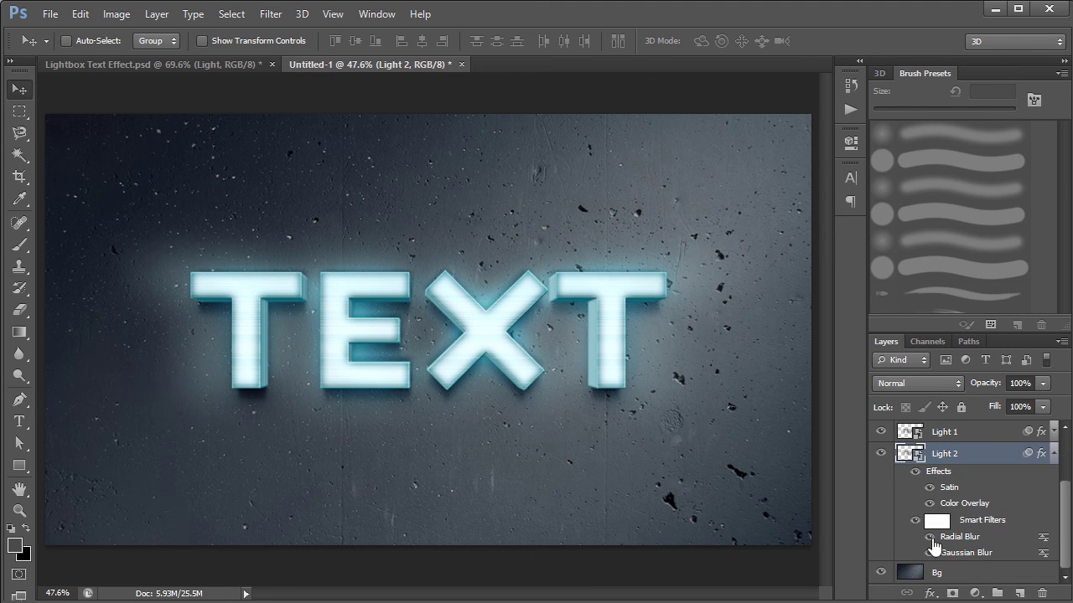
click(929, 537)
click(929, 538)
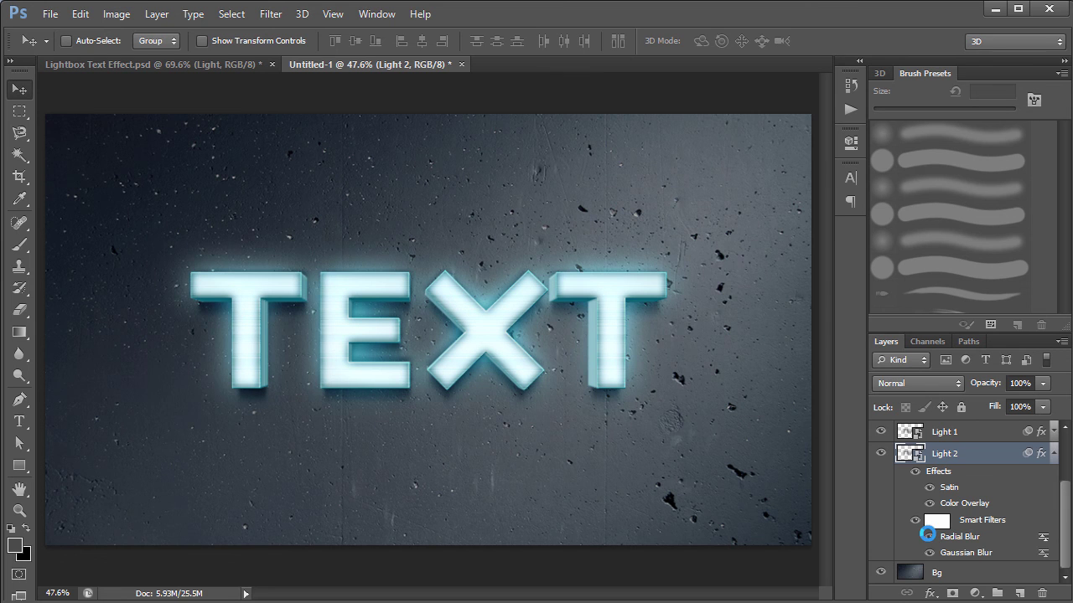
click(929, 537)
click(929, 537)
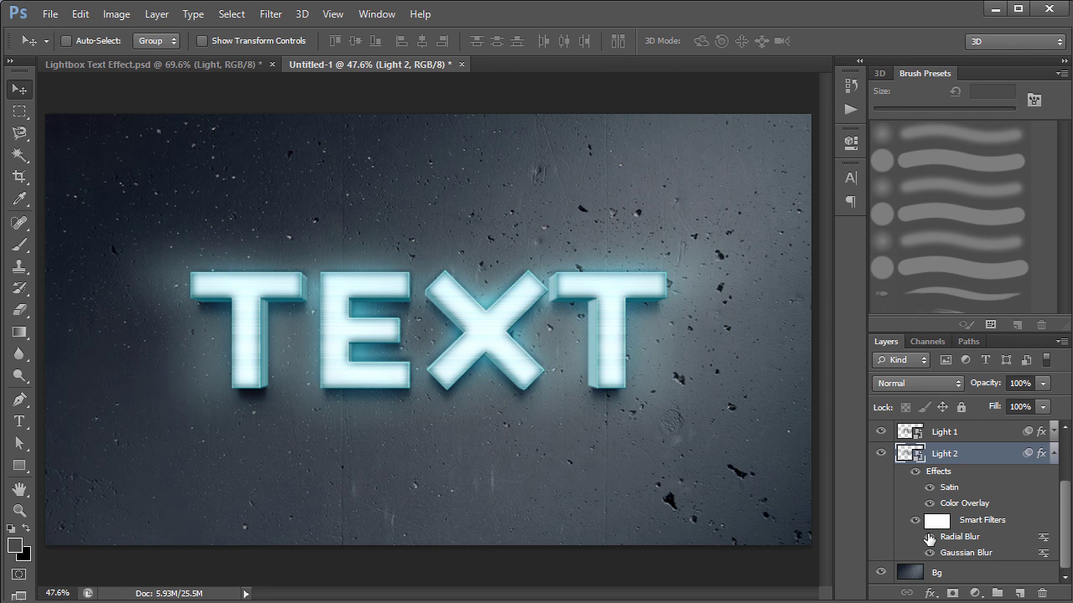
click(928, 536)
Step: Collapse Light 2's effects list, group the Light 1 and Light 2 layers and name the group Lighting
click(1053, 454)
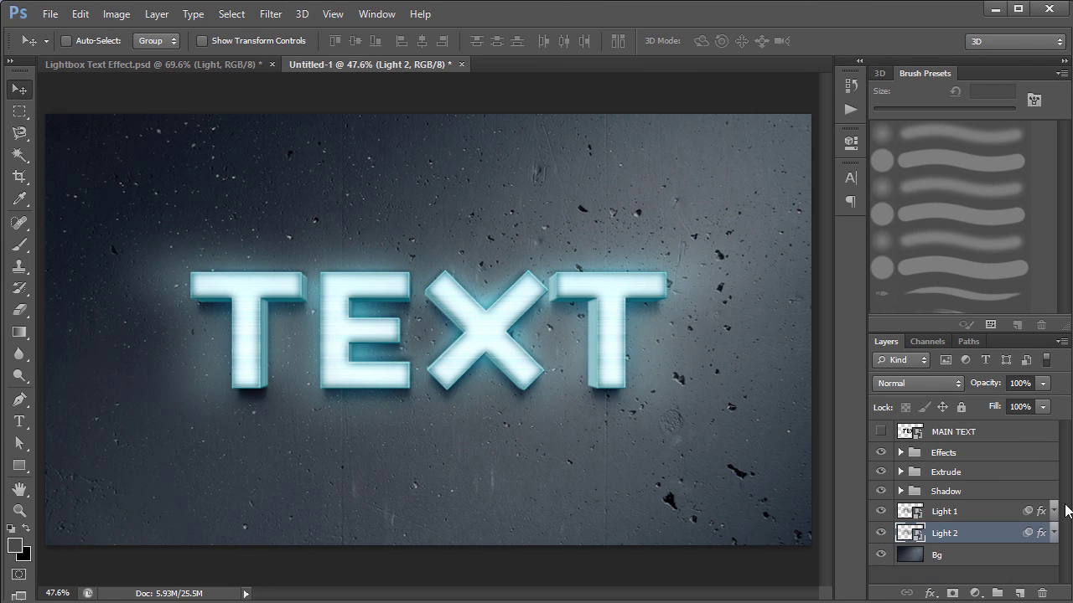
shift+click(952, 513)
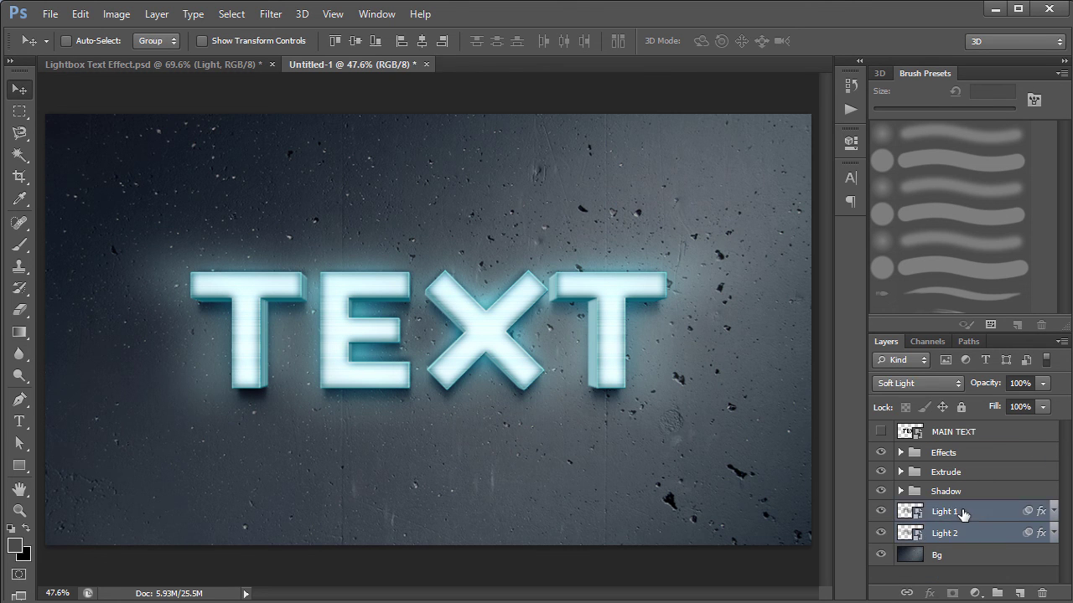
key(ctrl+g)
double_click(963, 513)
text(Lighting)
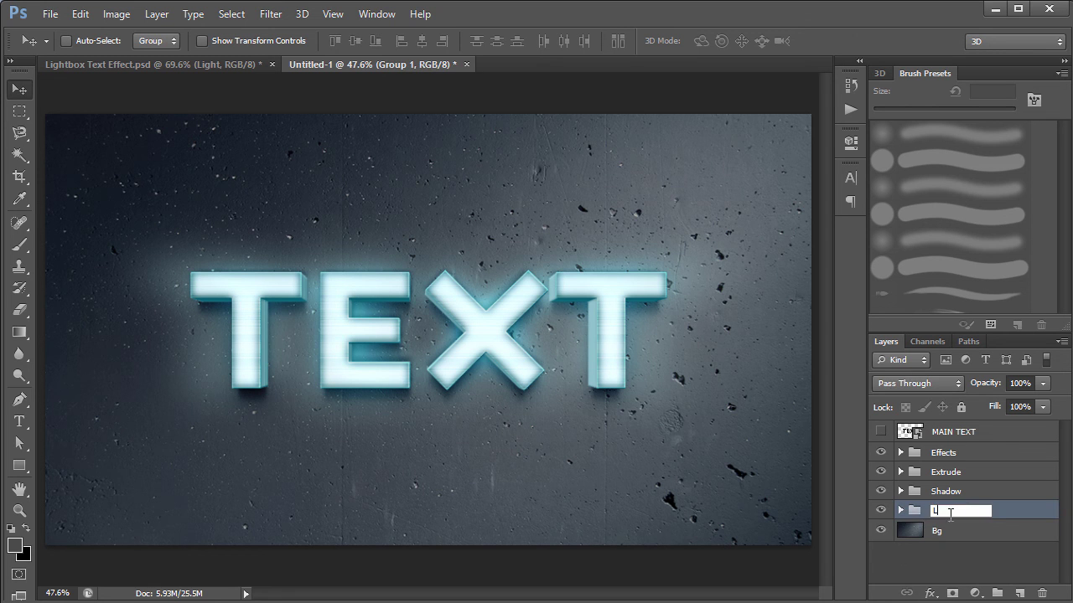
key(Return)
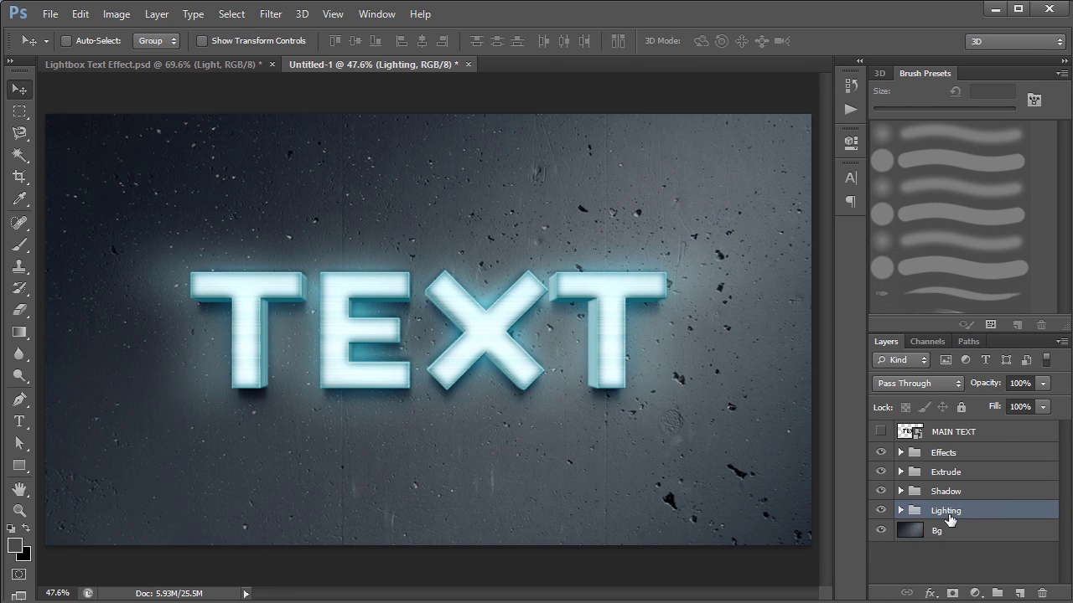
Step: Open the contents of the MAIN TEXT smart object for editing
double_click(947, 432)
key(Return)
double_click(906, 438)
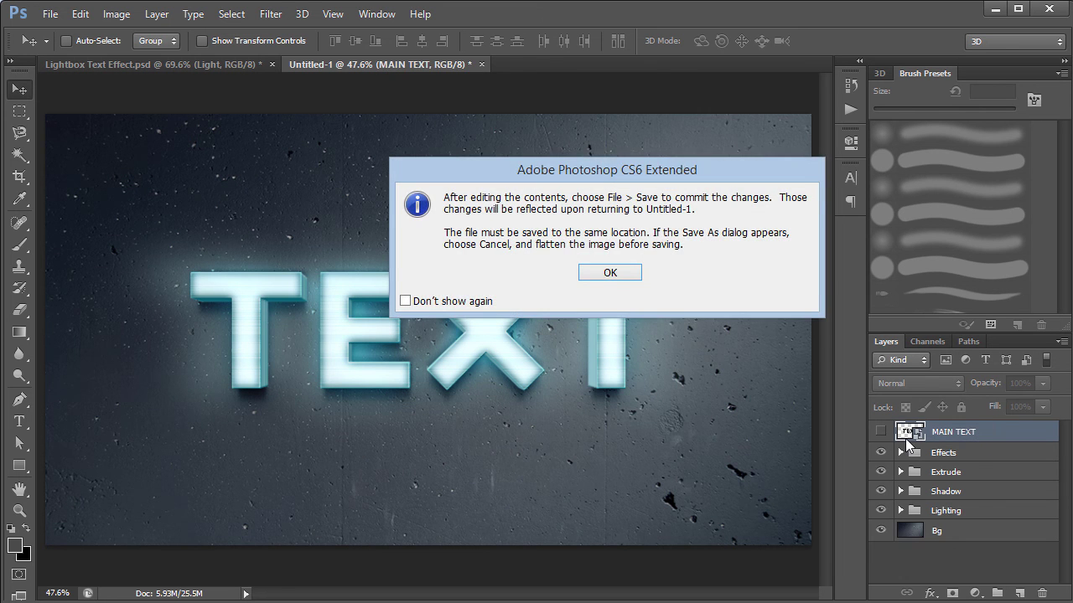
key(Return)
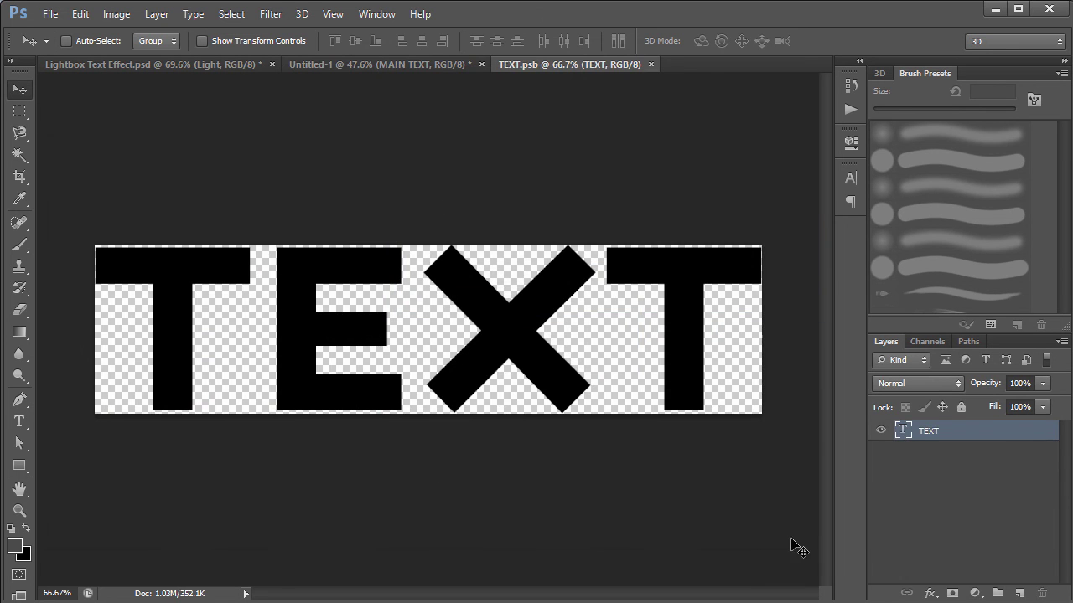
Step: Replace the word TEXT with the letter A, save the smart object and return to the Untitled-1 document
double_click(902, 431)
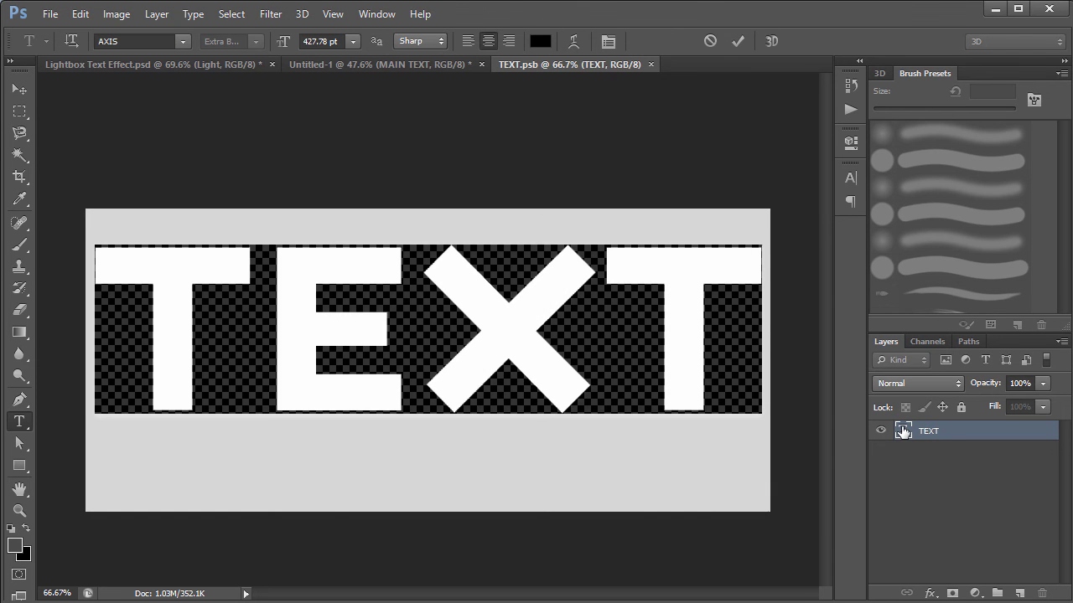
text(A)
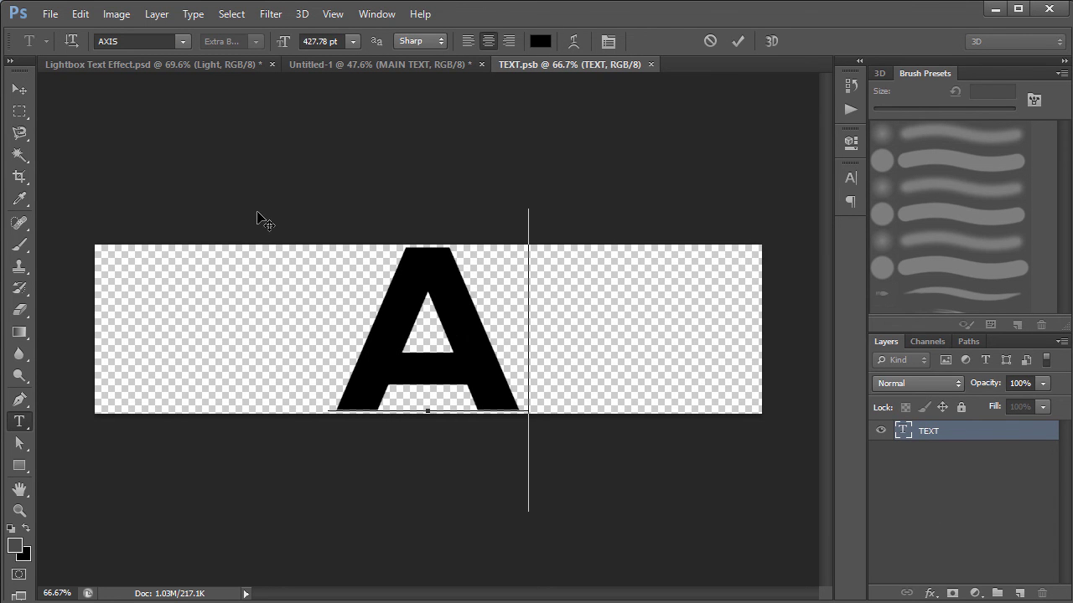
click(20, 92)
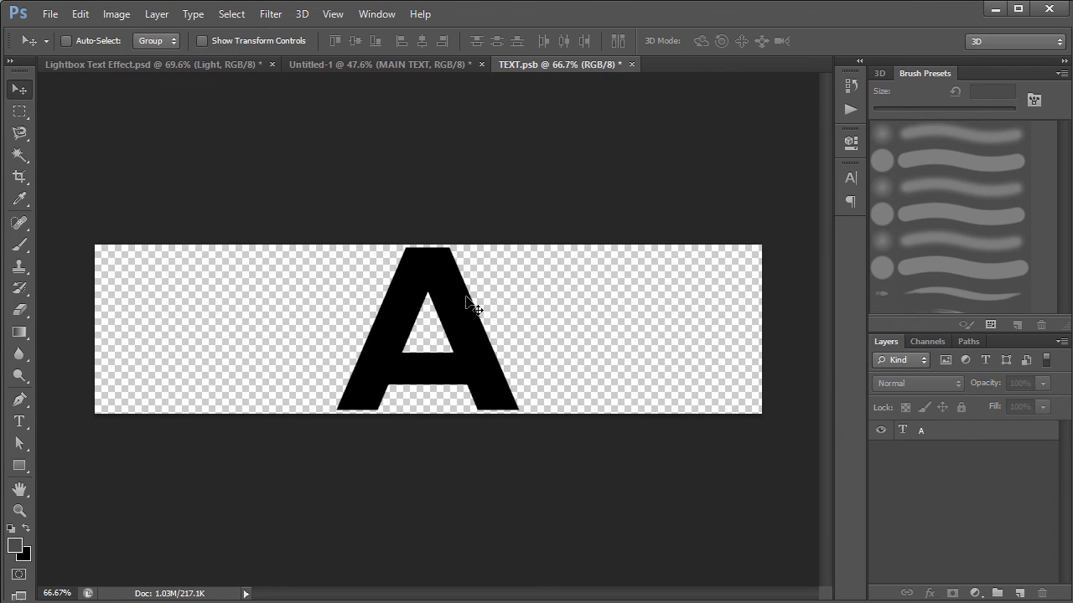
key(ctrl+s)
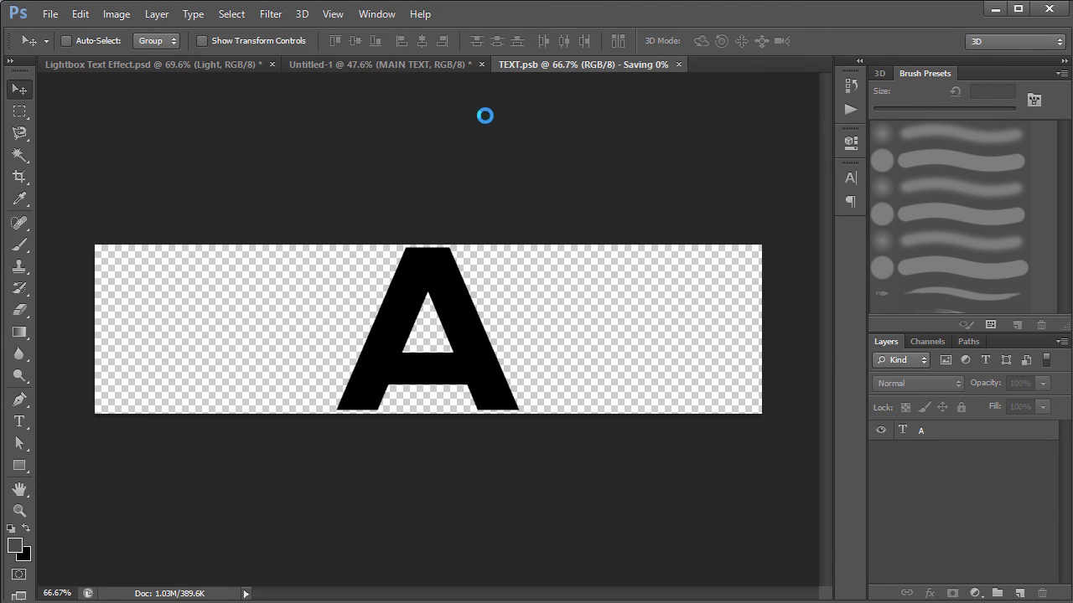
click(429, 64)
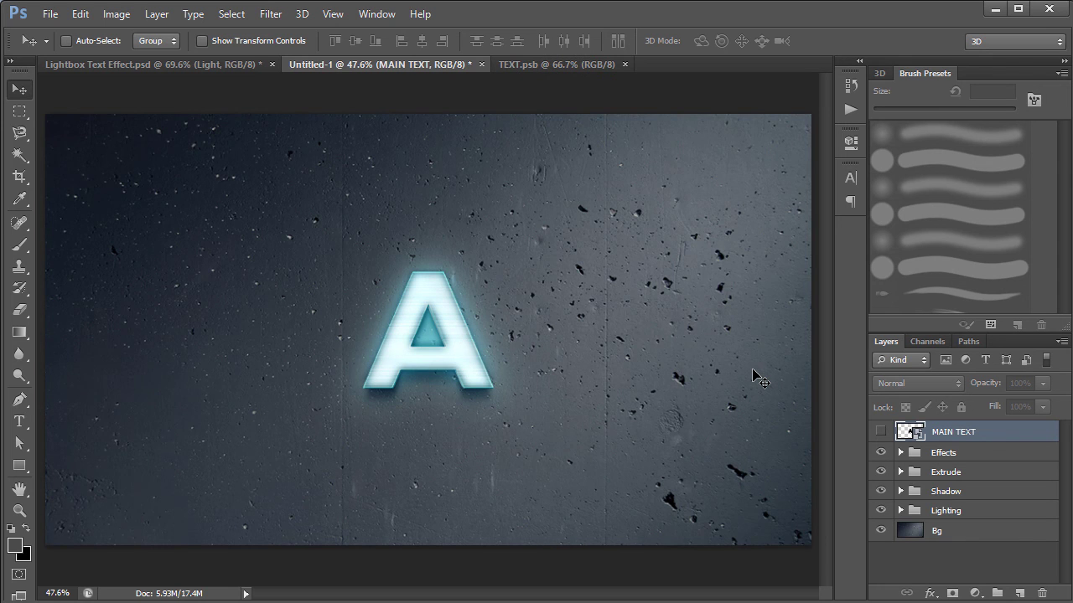